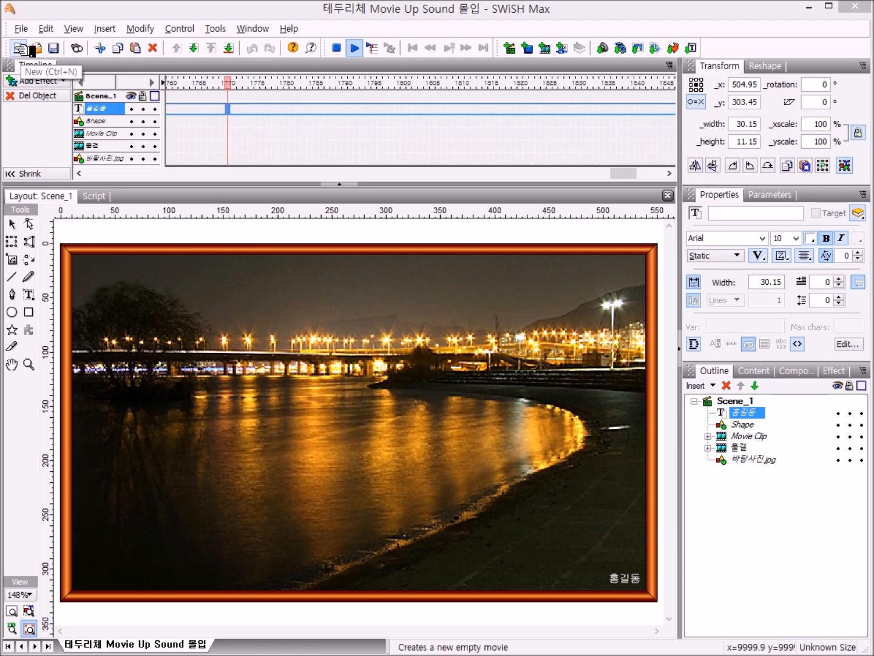
Create a new empty movie and restore the default panel layout
{"action": "left_click", "coordinate": [18, 49]}
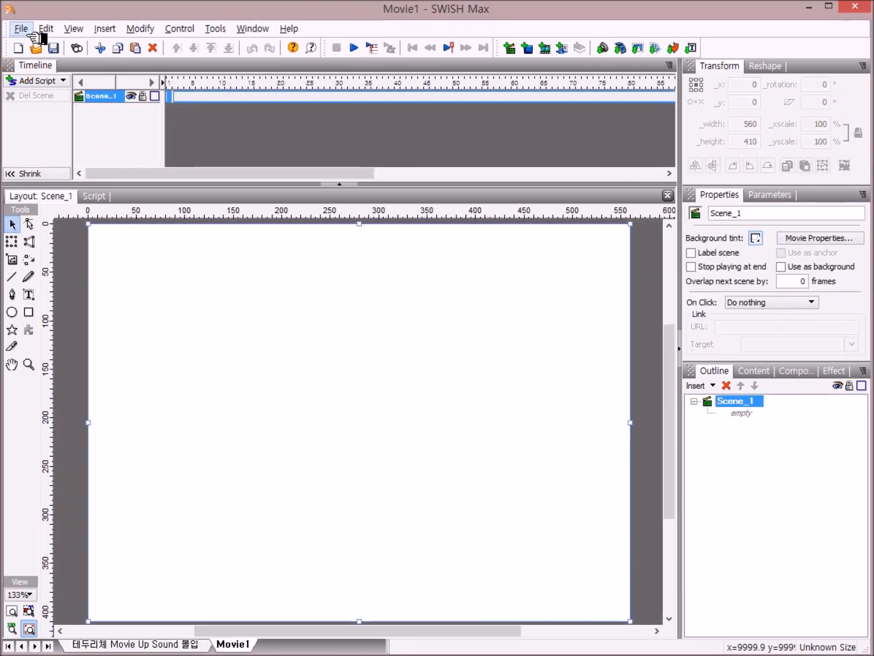
{"action": "left_click", "coordinate": [273, 30]}
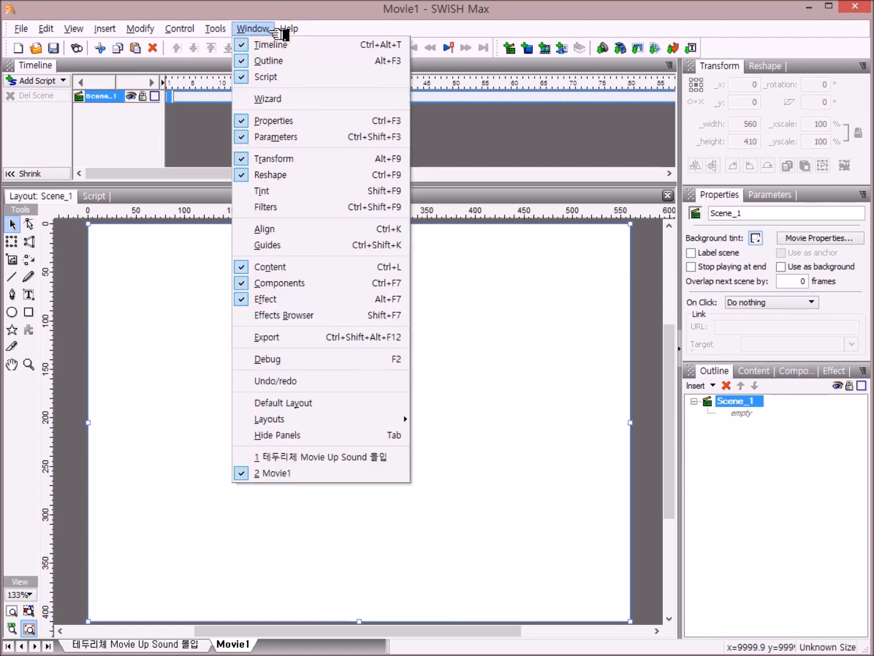
{"action": "left_click", "coordinate": [377, 407]}
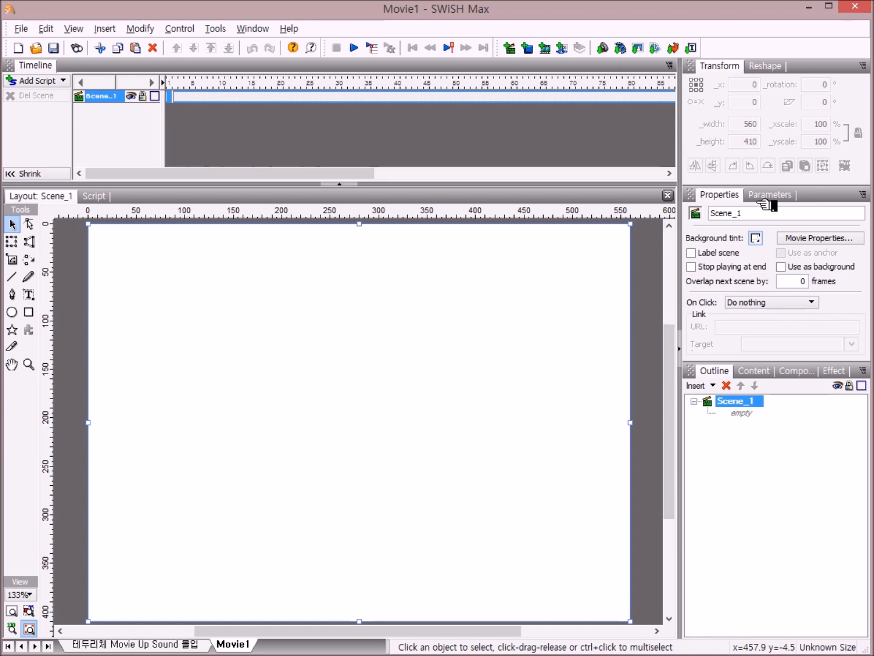
Set the movie size to 550 by 330 pixels and the frame rate to 30 frames/sec
{"action": "left_click", "coordinate": [837, 239]}
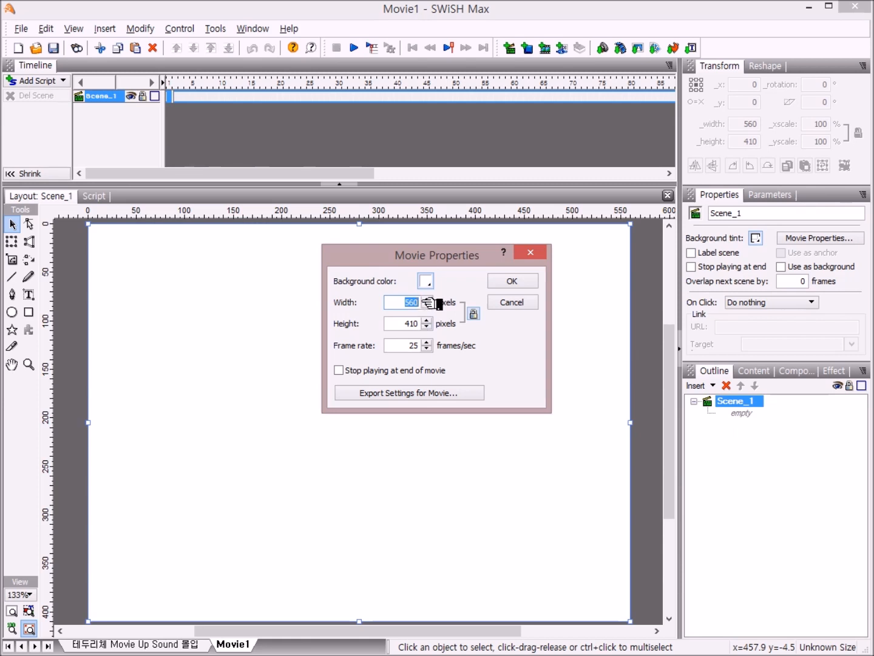
{"action": "type", "text": "55"}
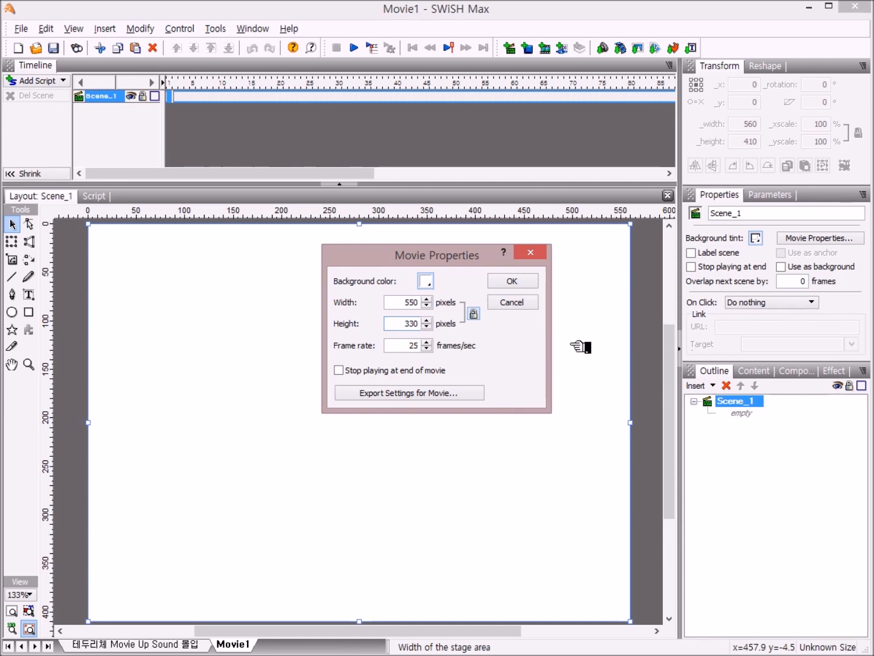
{"action": "type", "text": "30"}
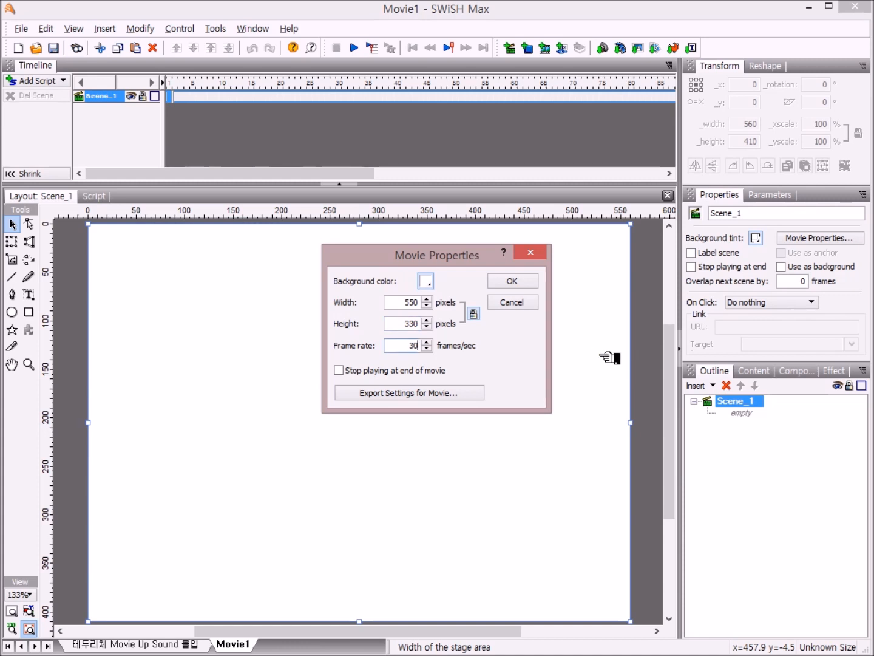
{"action": "left_click", "coordinate": [523, 285]}
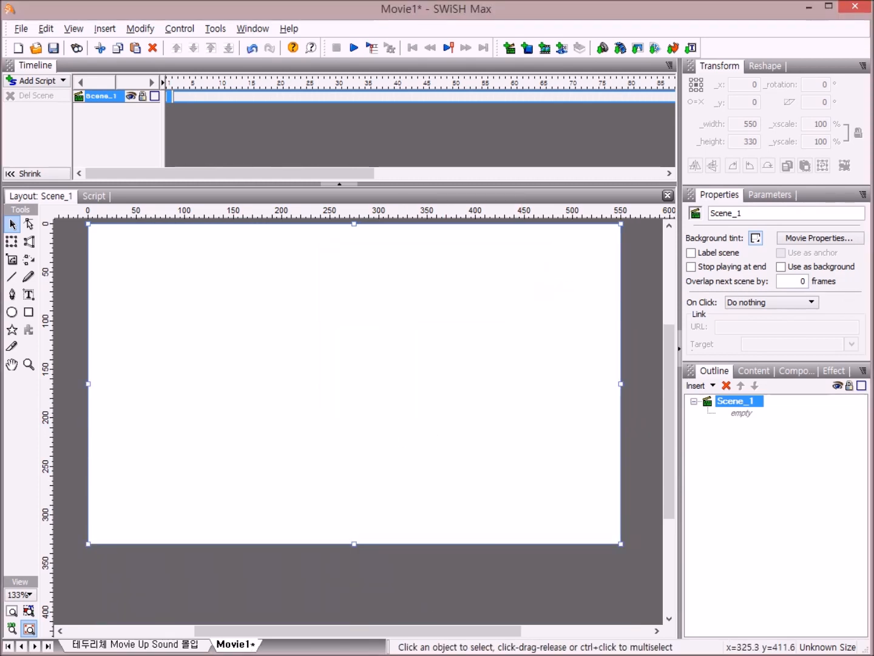
Insert the image 바탕사진.jpg into the scene
{"action": "left_click", "coordinate": [13, 611]}
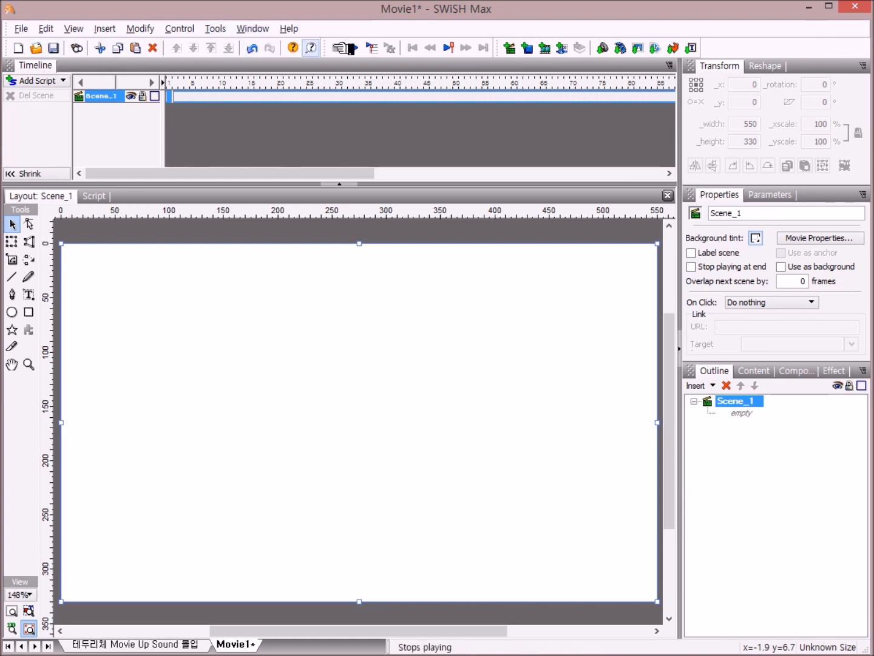
{"action": "left_click", "coordinate": [645, 54]}
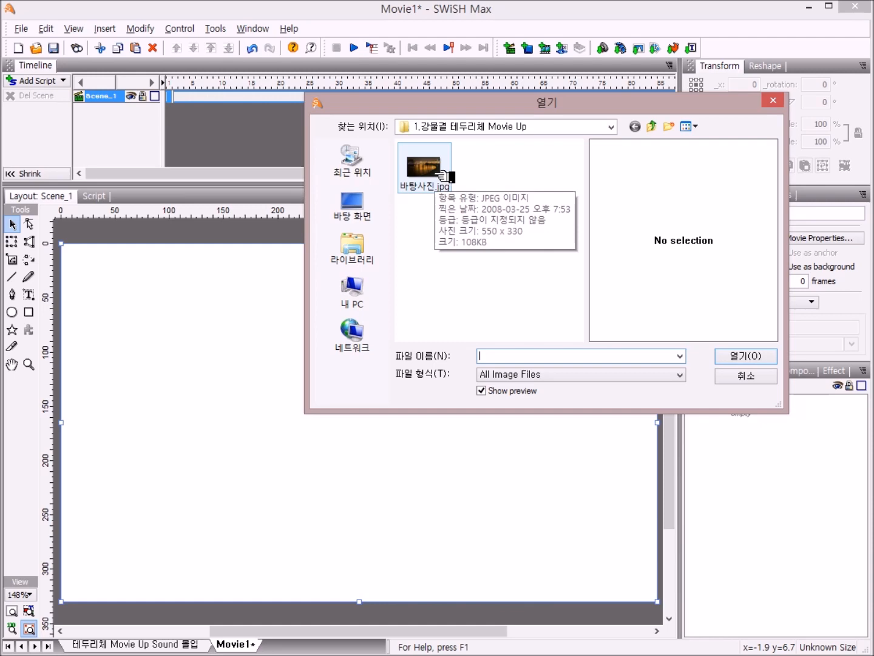
{"action": "double_click", "coordinate": [444, 177]}
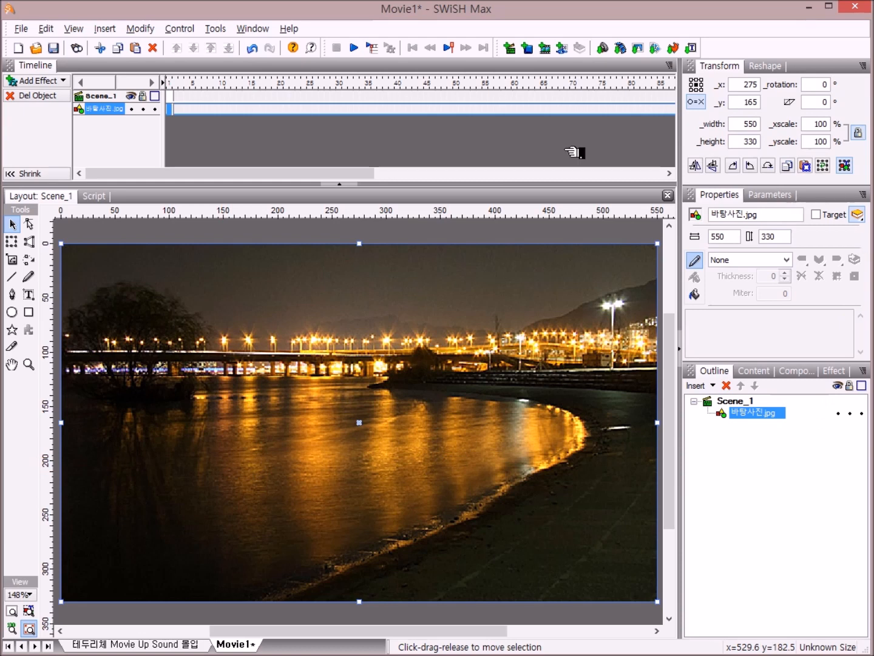
Select Scene_1 and set the Pen tool's fill type to Solid
{"action": "left_click", "coordinate": [751, 403]}
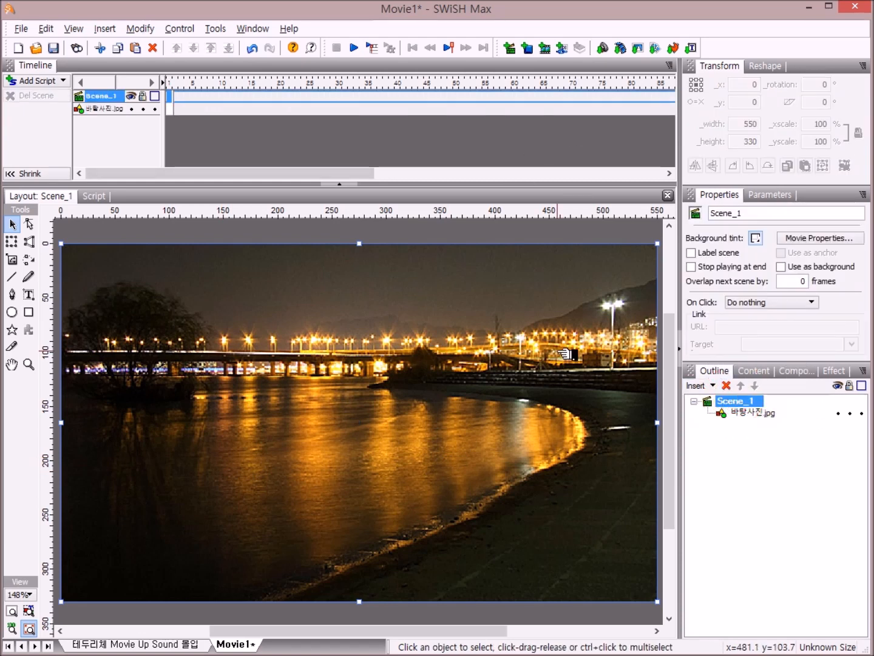
{"action": "left_click", "coordinate": [13, 294]}
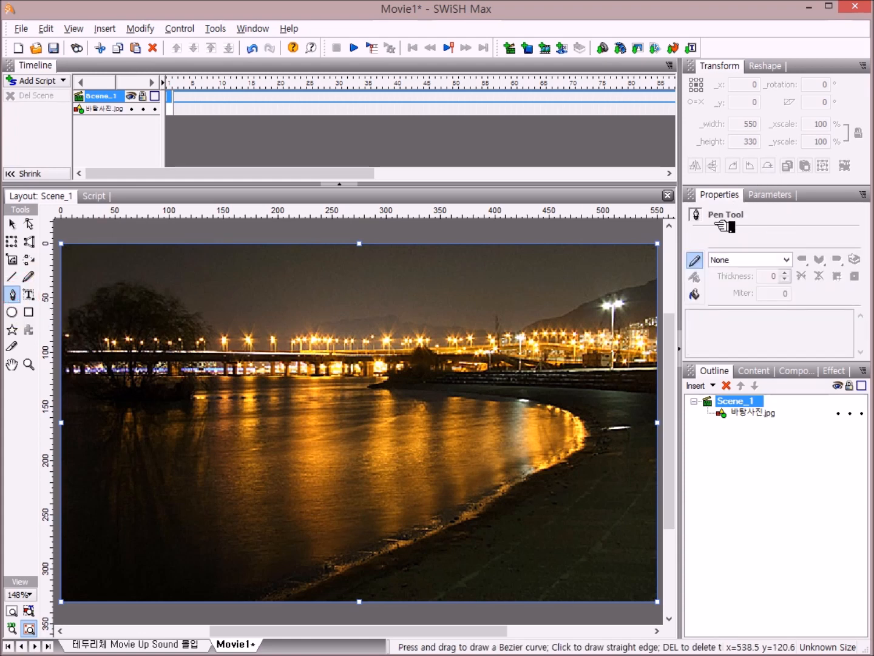
{"action": "left_click", "coordinate": [696, 296]}
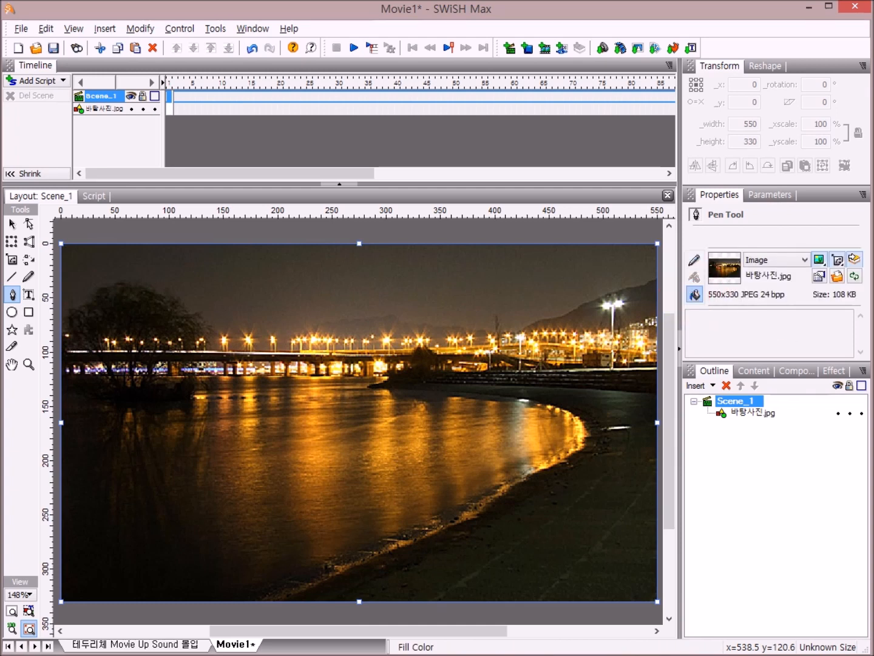
{"action": "left_click", "coordinate": [811, 259]}
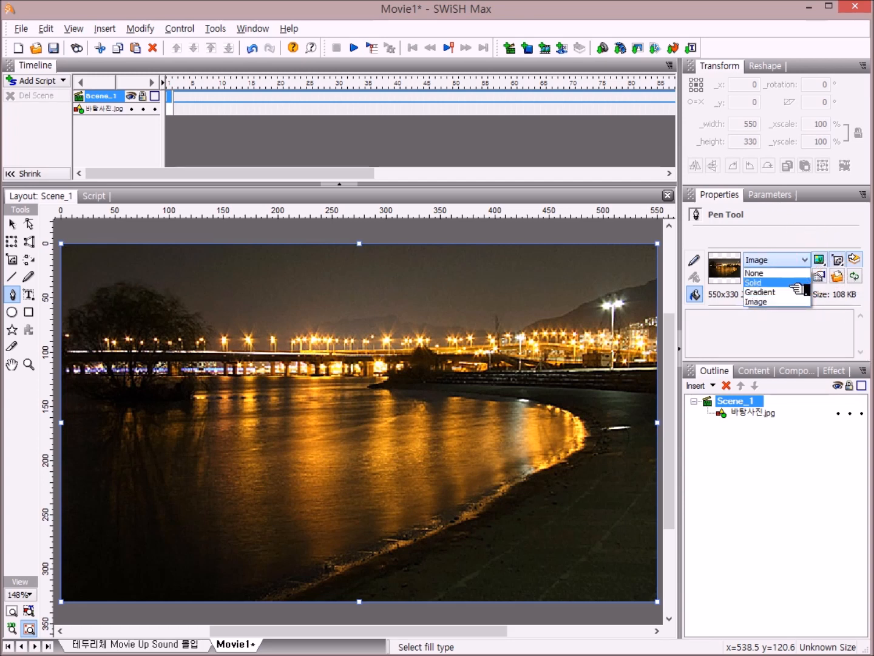
{"action": "left_click", "coordinate": [791, 284]}
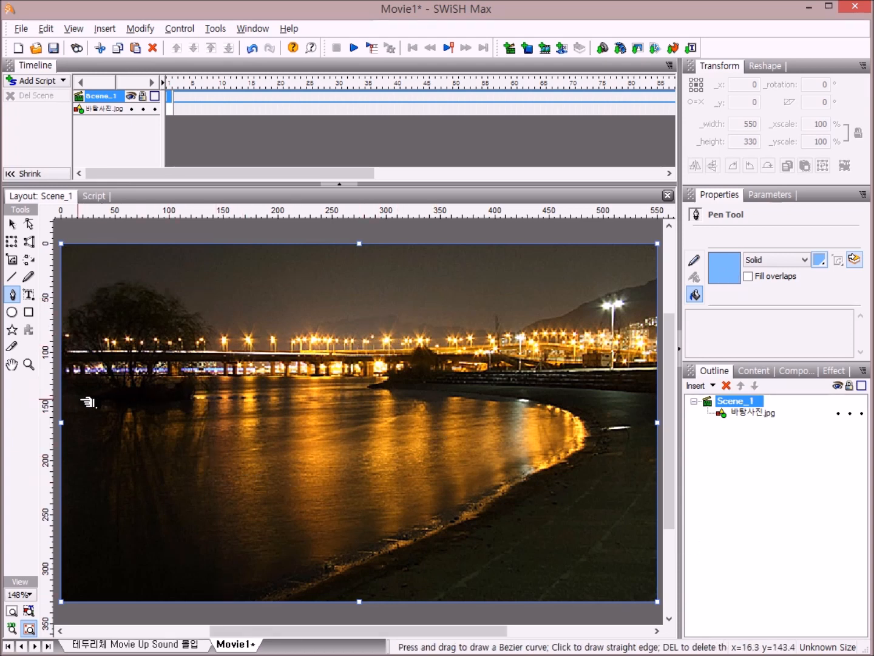
Trace the river with a closed Pen tool shape about 455 by 200 pixels, following the far bank, the curved shoreline and the photo's lower-left edges
{"action": "left_click", "coordinate": [65, 399]}
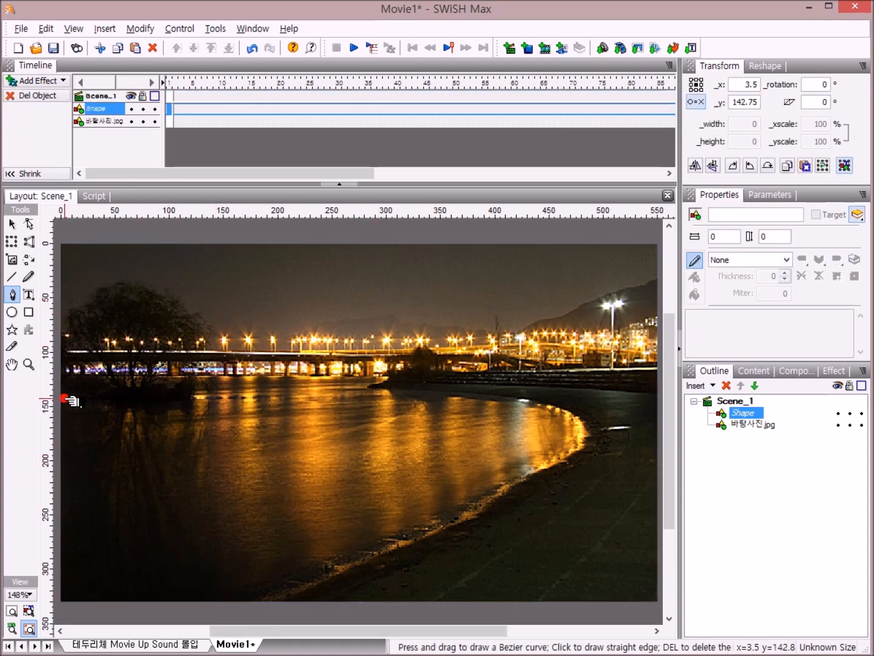
{"action": "left_click", "coordinate": [143, 398]}
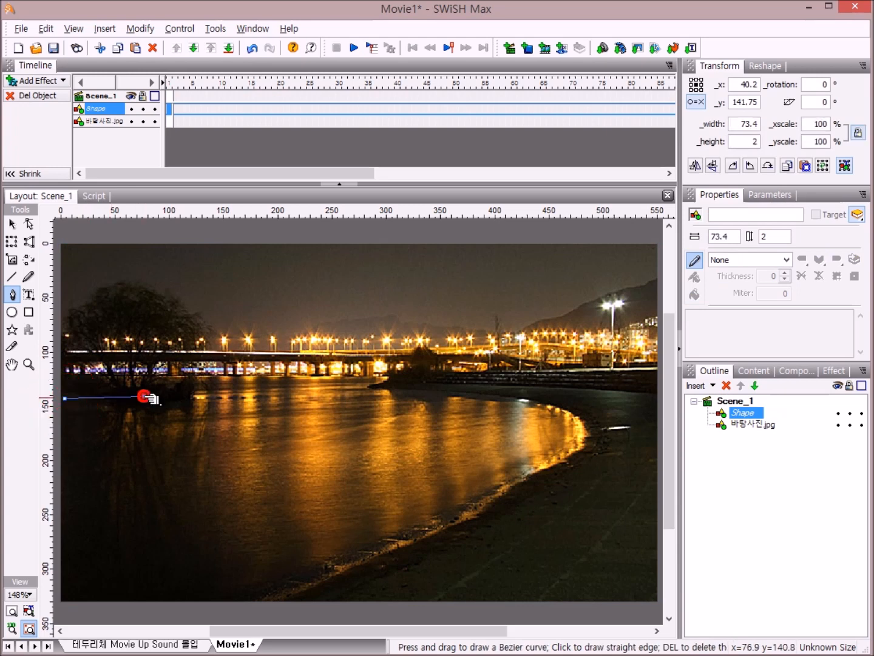
{"action": "left_click", "coordinate": [292, 383]}
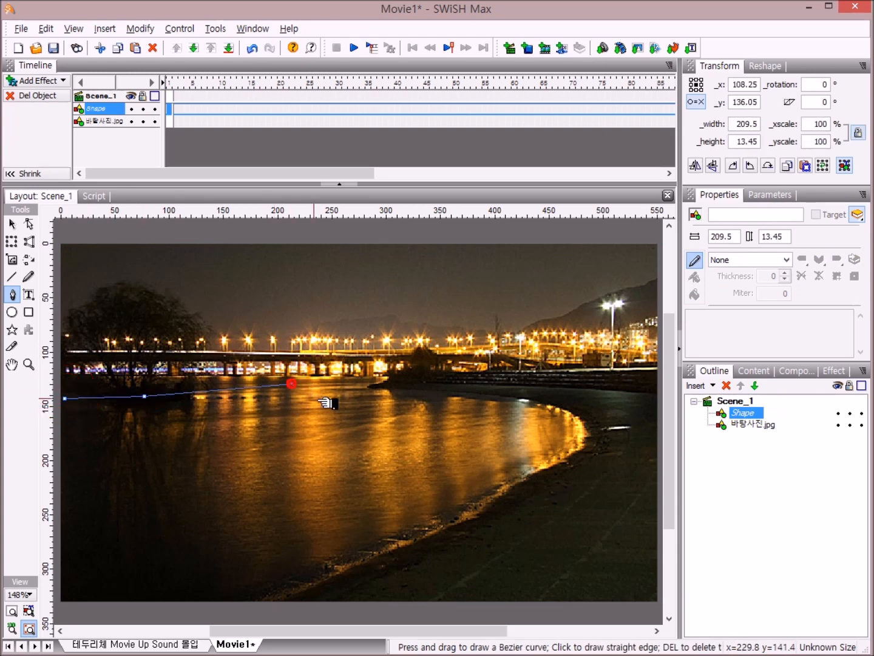
{"action": "left_click", "coordinate": [341, 380]}
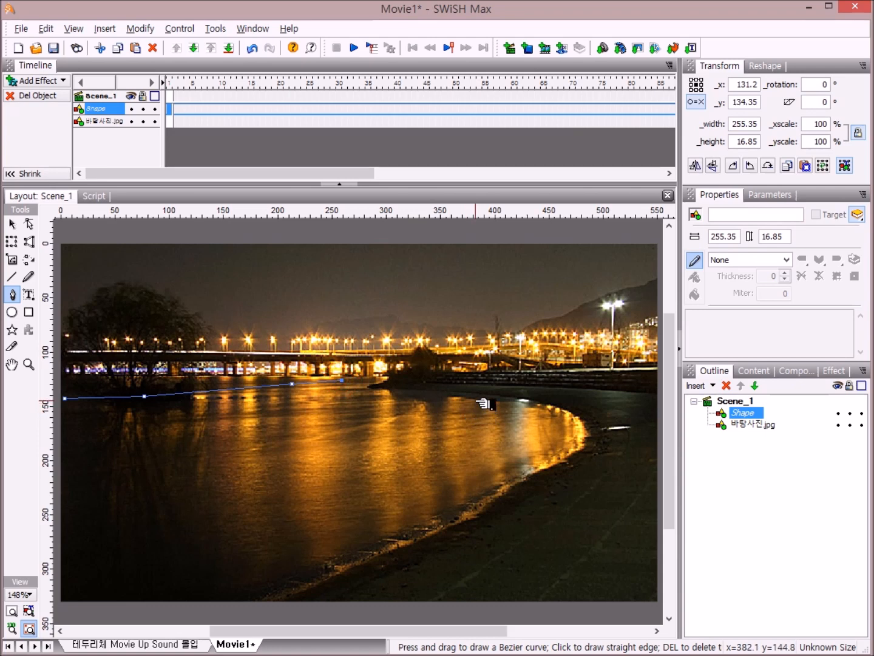
{"action": "left_click", "coordinate": [477, 397]}
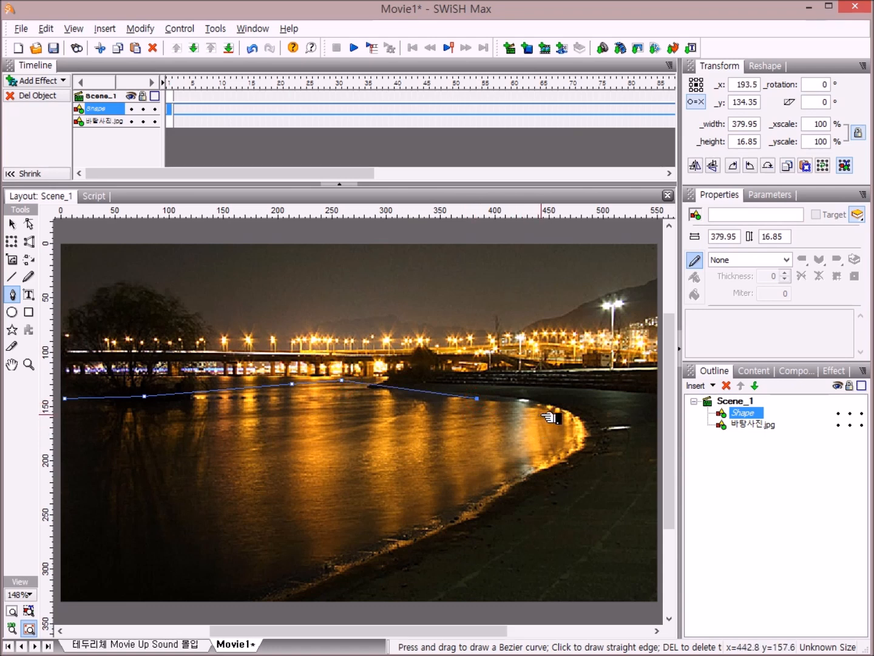
{"action": "left_click", "coordinate": [543, 414]}
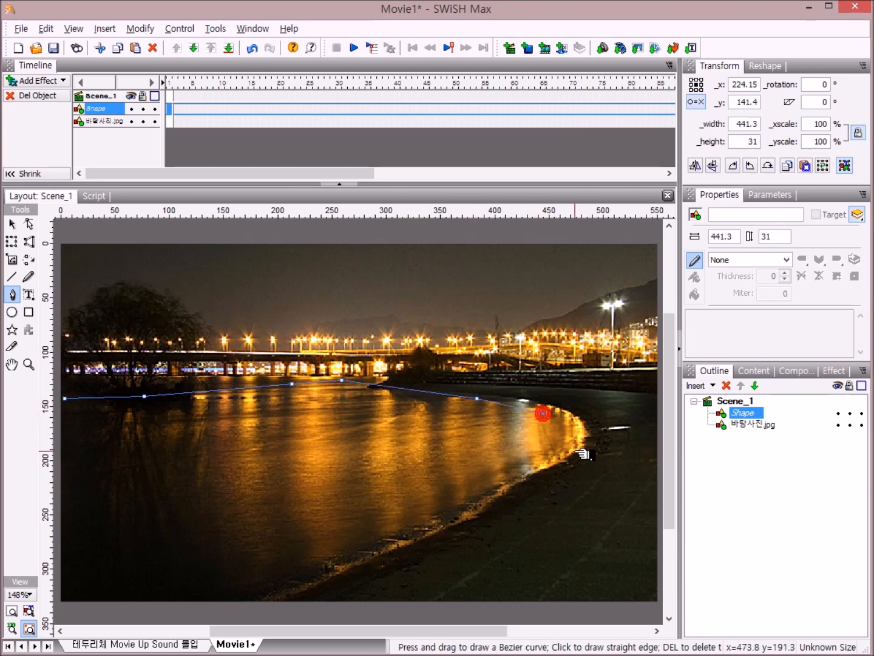
{"action": "left_click", "coordinate": [557, 427]}
{"action": "left_click", "coordinate": [547, 442]}
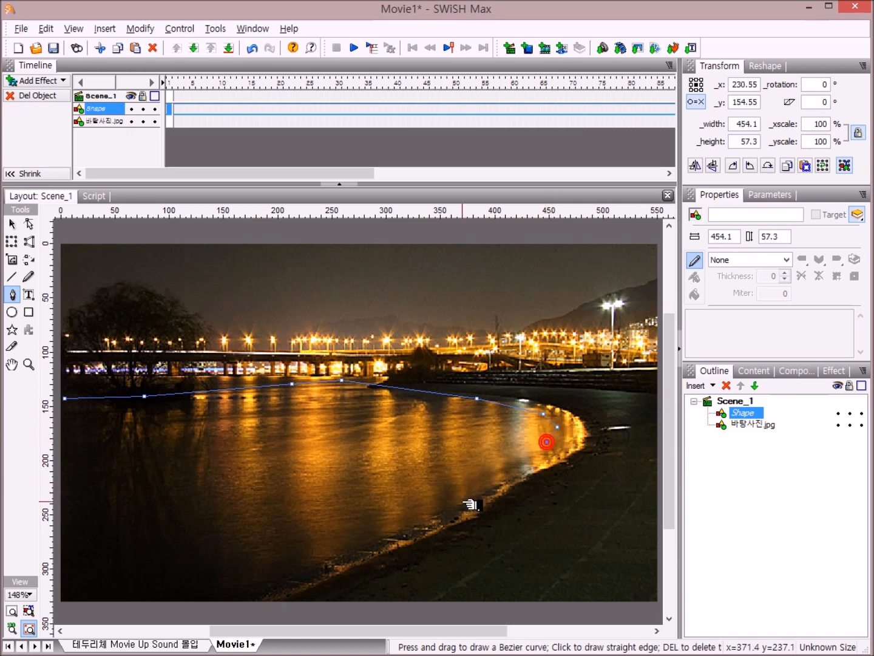
{"action": "left_click", "coordinate": [405, 514]}
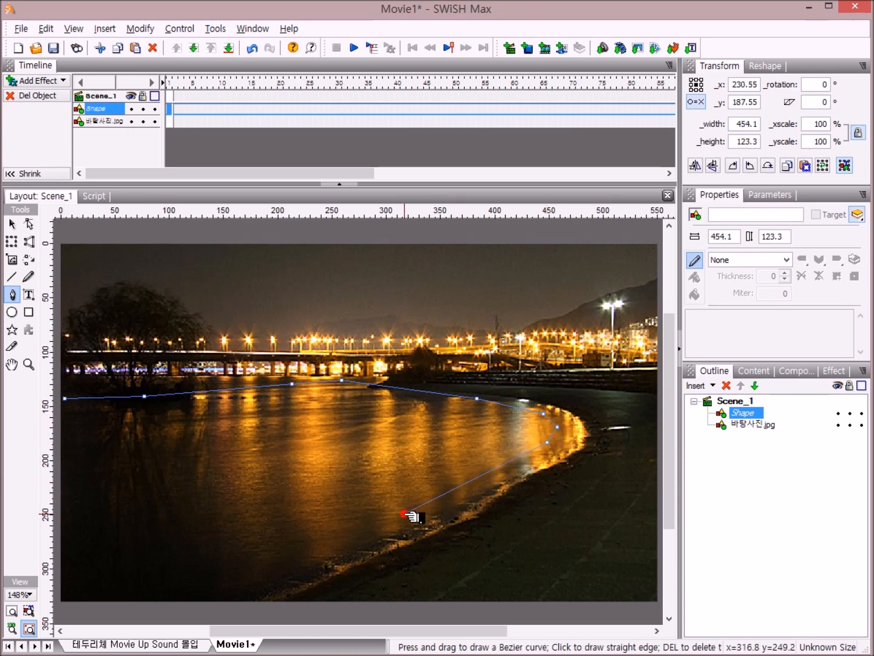
{"action": "left_click", "coordinate": [289, 552]}
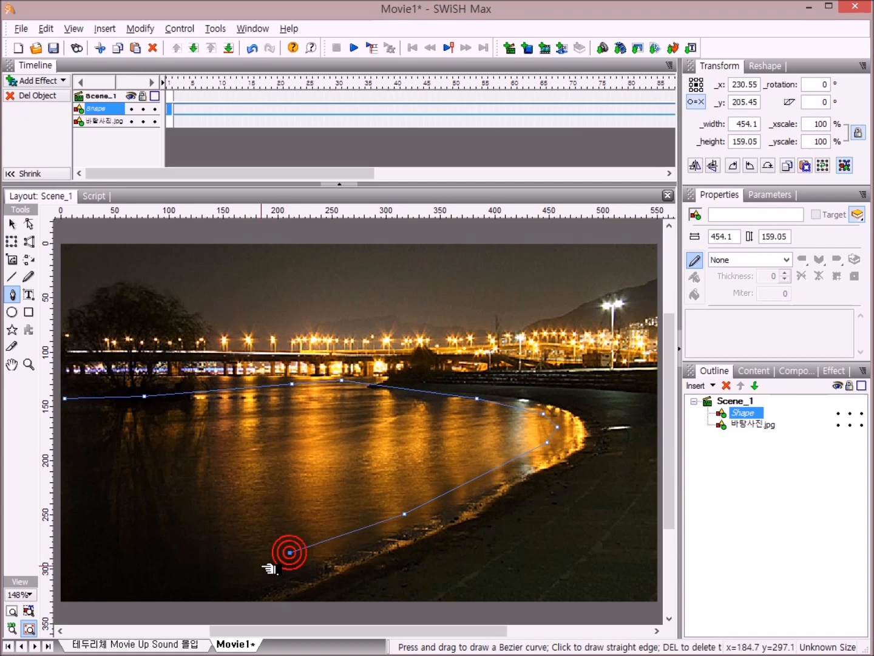
{"action": "left_click", "coordinate": [202, 596]}
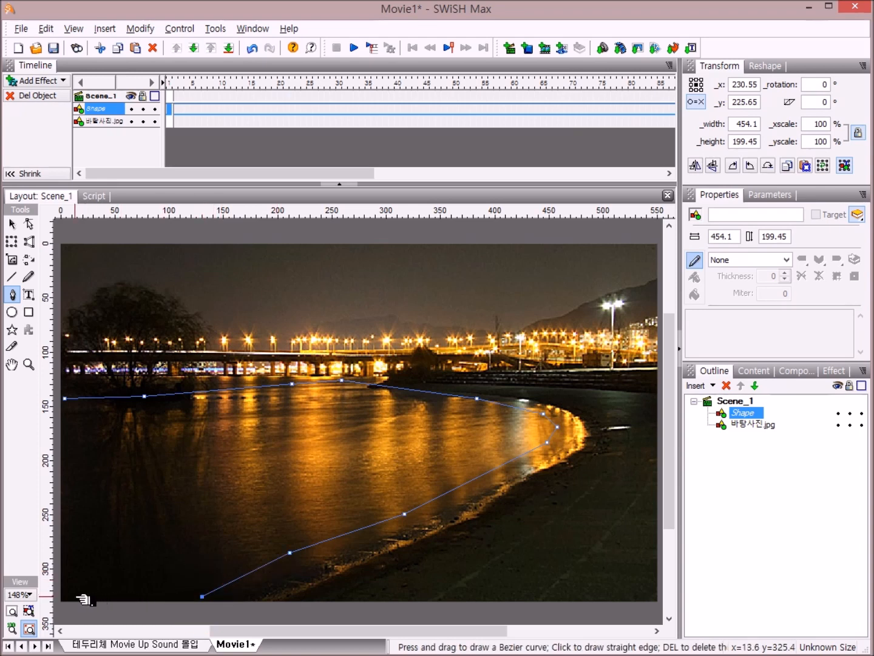
{"action": "left_click", "coordinate": [65, 598]}
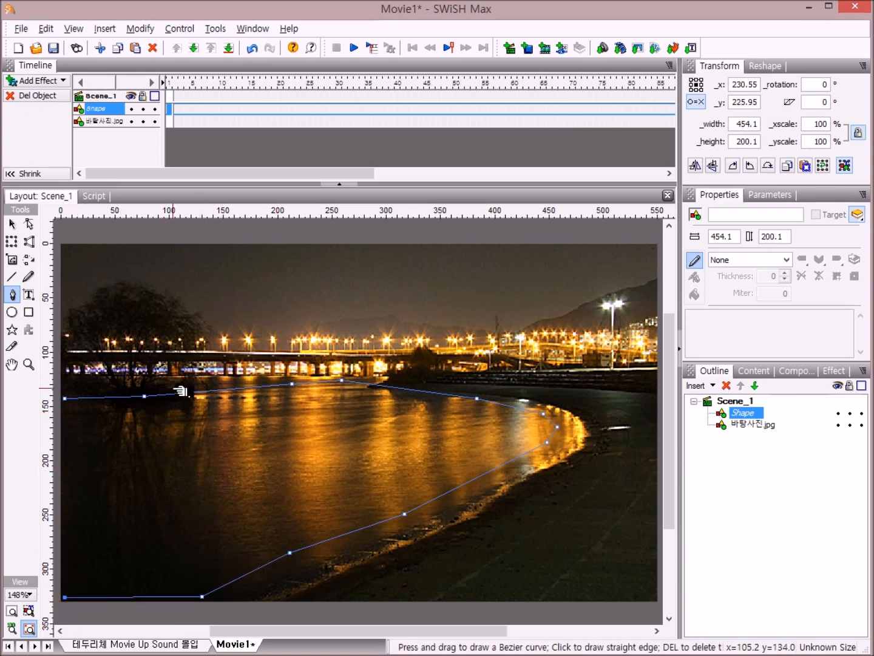
{"action": "left_click", "coordinate": [63, 445]}
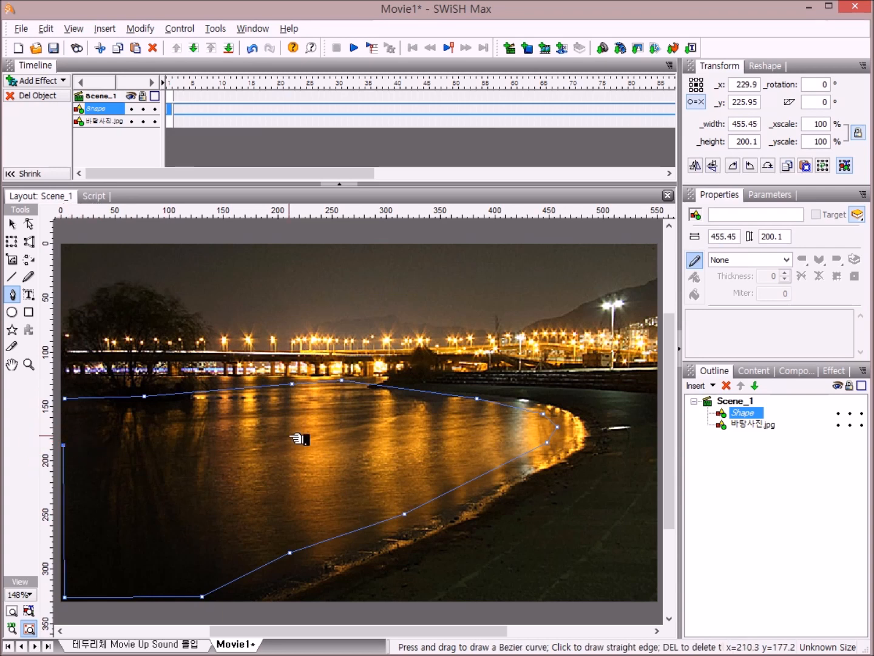
{"action": "left_click", "coordinate": [65, 399]}
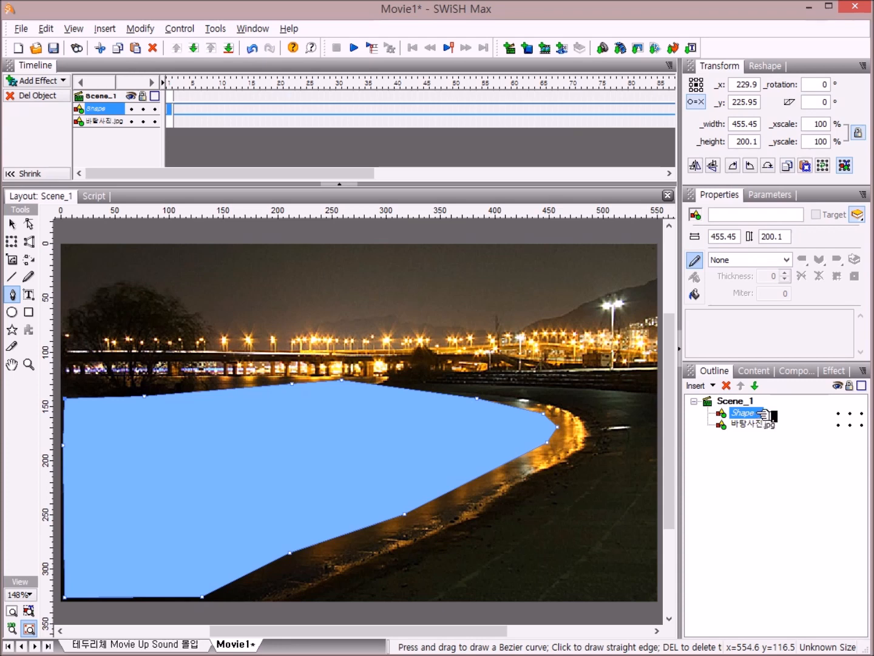
Group the traced river shape and 바탕사진.jpg as a shape, without emptying the overlapped regions
{"action": "left_click_drag", "start_coordinate": [761, 414], "coordinate": [760, 426]}
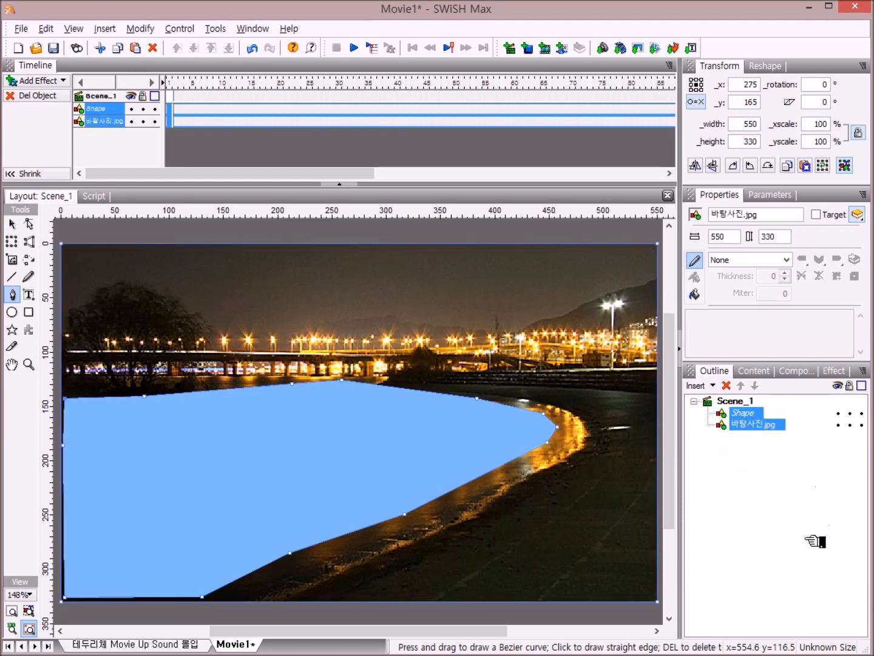
{"action": "left_click", "coordinate": [154, 35]}
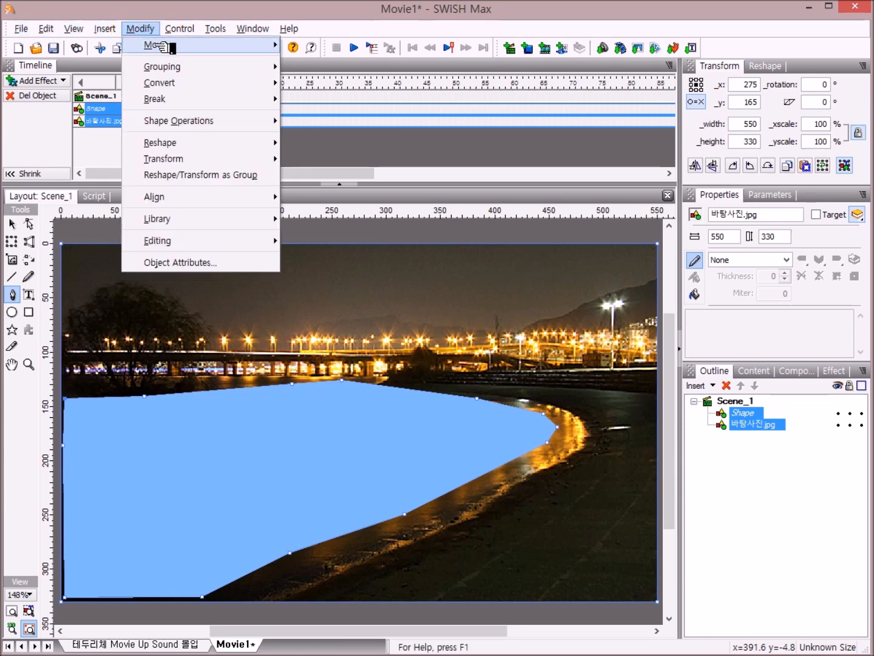
{"action": "mouse_move", "coordinate": [167, 72]}
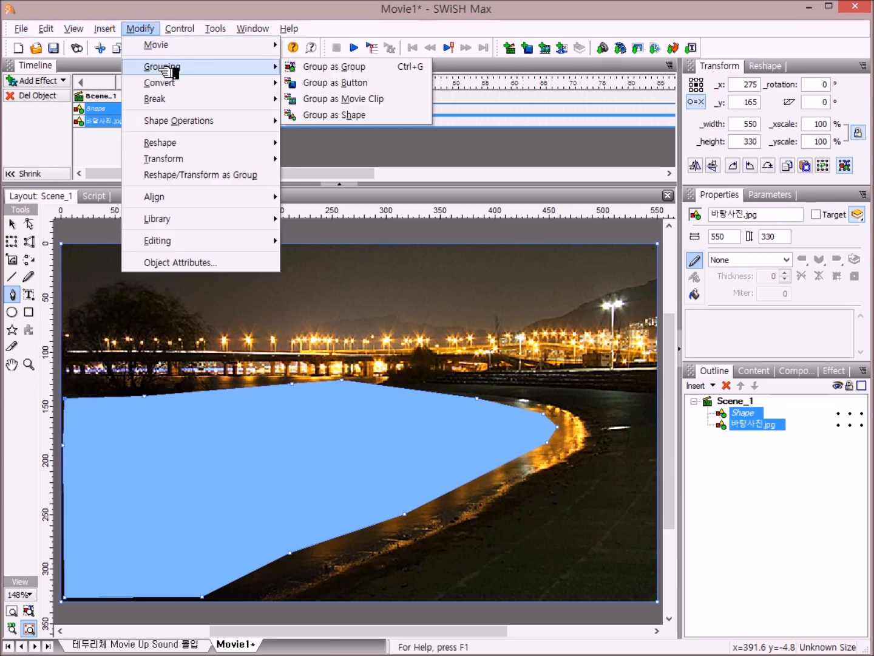
{"action": "left_click", "coordinate": [403, 121]}
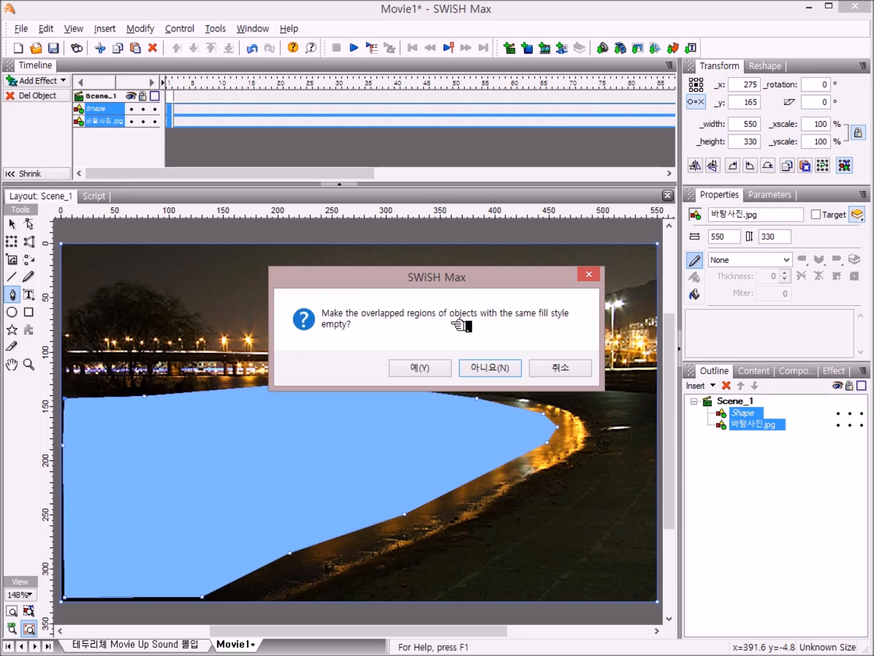
{"action": "left_click", "coordinate": [492, 369]}
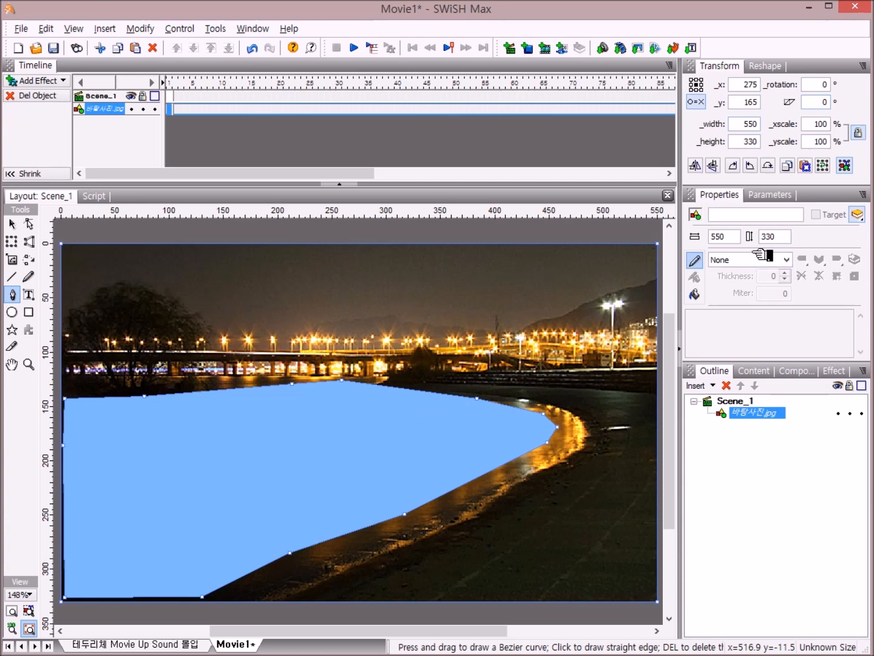
Fill the grouped shape with the 바탕사진.jpg image by switching its fill type to Solid and back to Image
{"action": "left_click", "coordinate": [696, 297]}
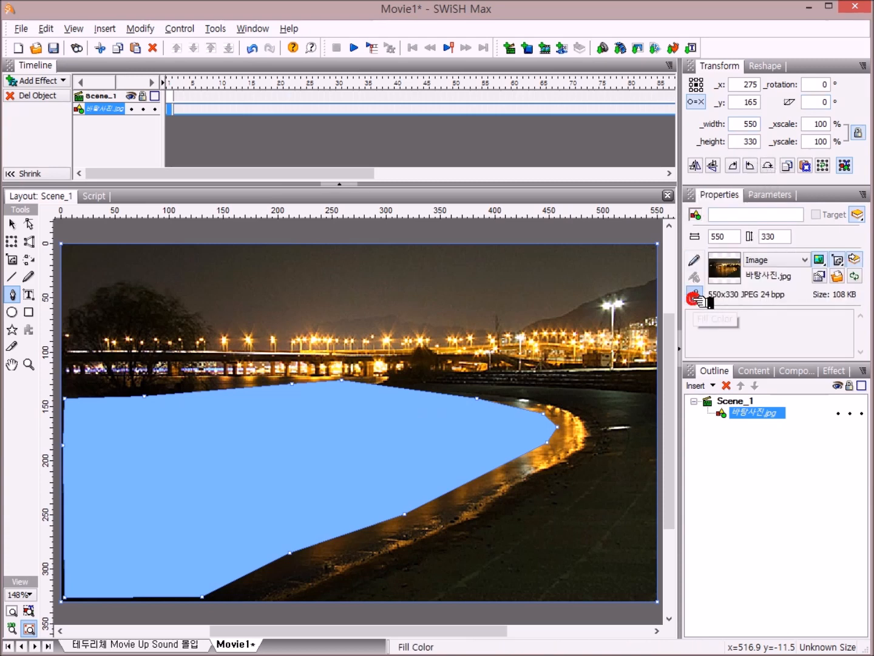
{"action": "left_click", "coordinate": [811, 261]}
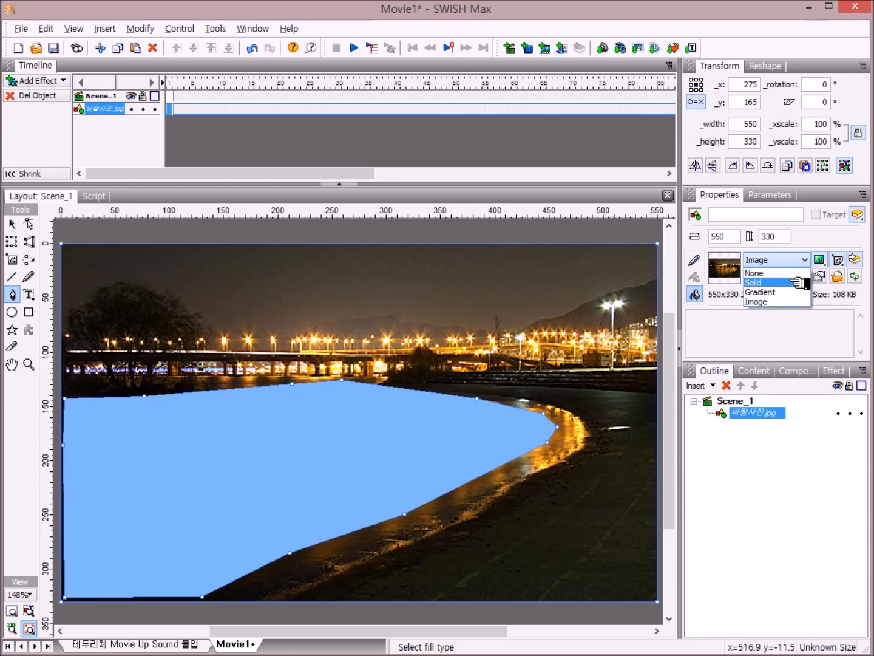
{"action": "left_click", "coordinate": [792, 282]}
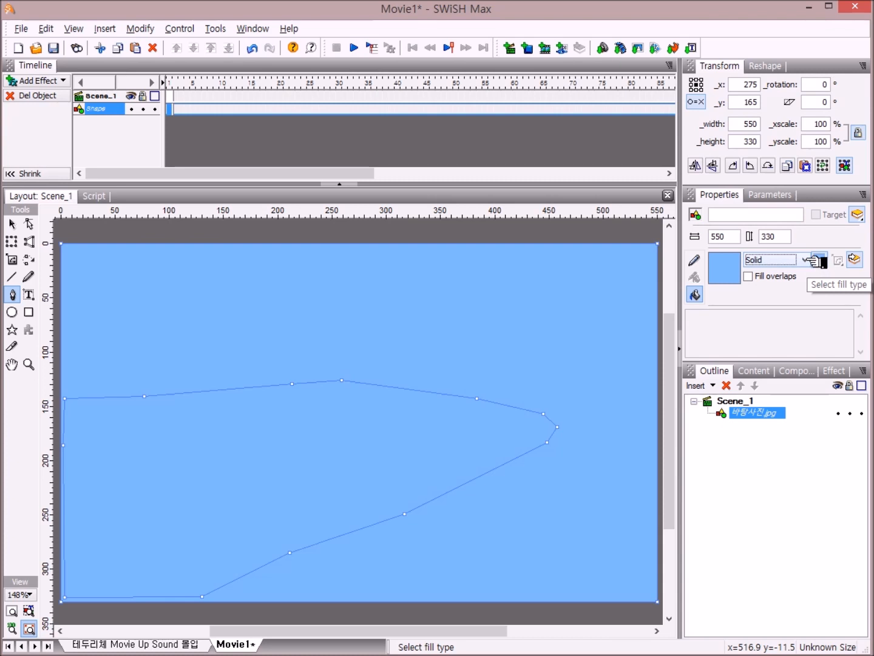
{"action": "left_click", "coordinate": [811, 260]}
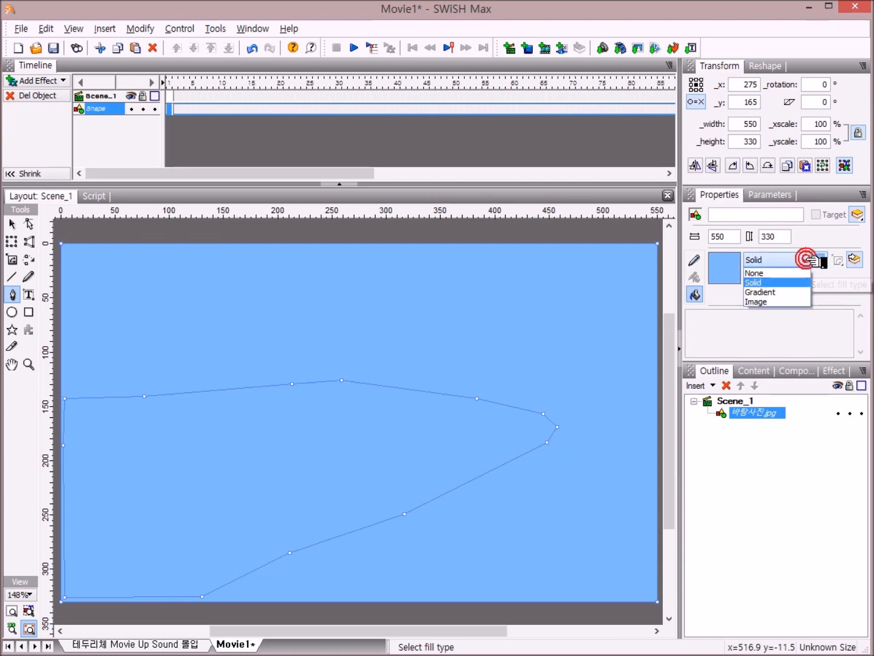
{"action": "left_click", "coordinate": [801, 303]}
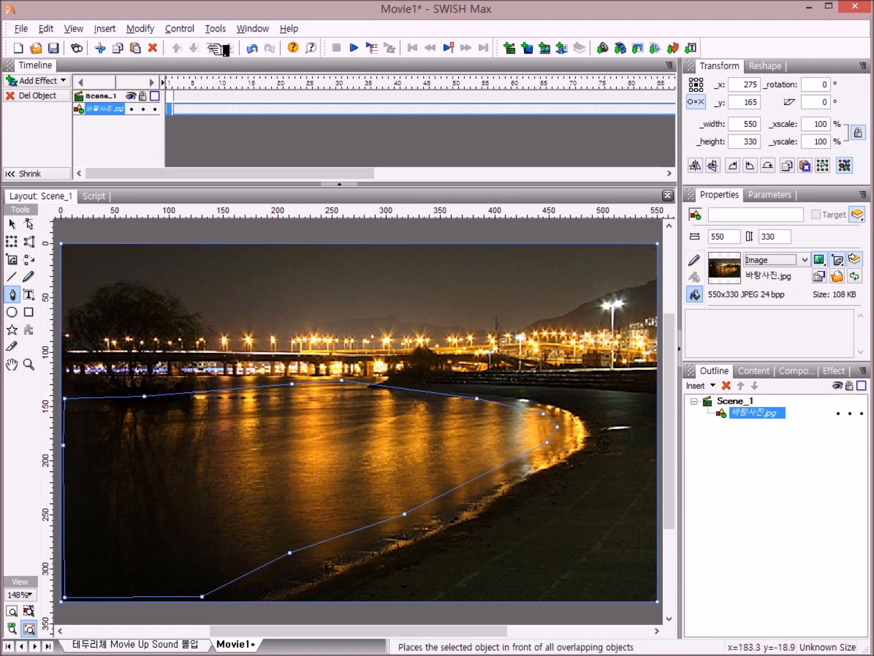
Ungroup the combined shape into its two image-filled pieces and select the traced river piece
{"action": "left_click", "coordinate": [152, 30]}
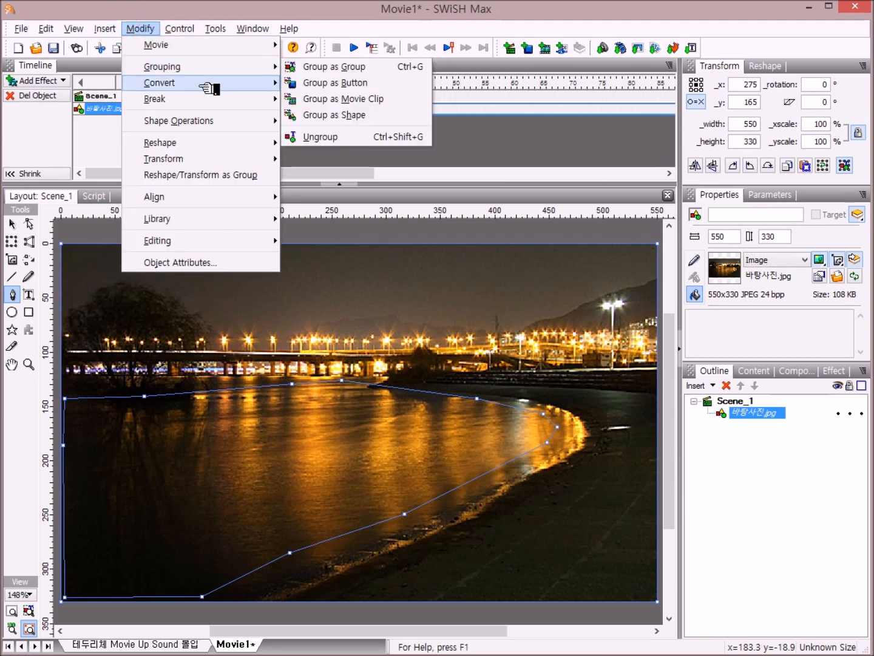
{"action": "left_click", "coordinate": [350, 138]}
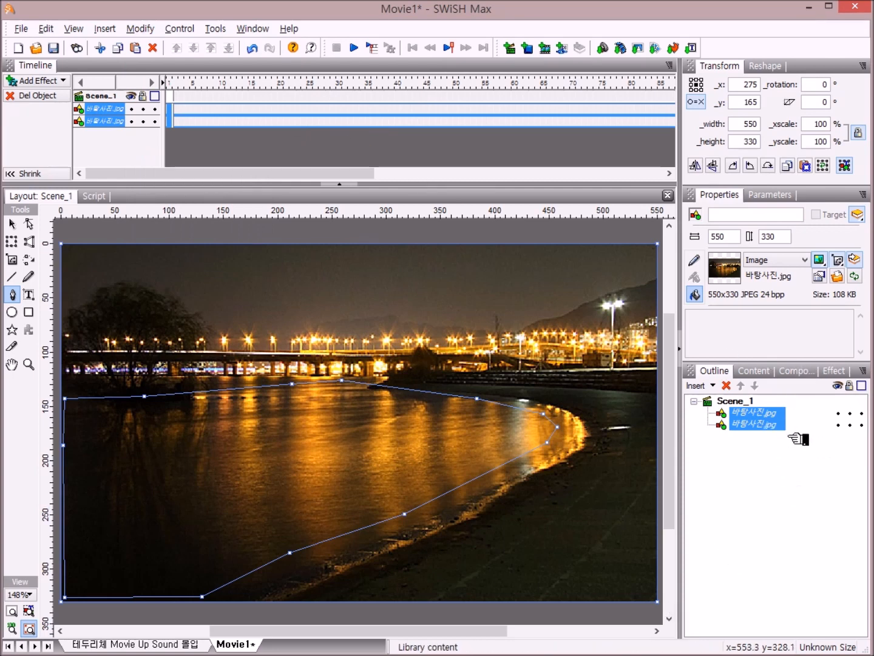
{"action": "left_click_drag", "start_coordinate": [767, 428], "coordinate": [743, 426]}
{"action": "left_click", "coordinate": [759, 423]}
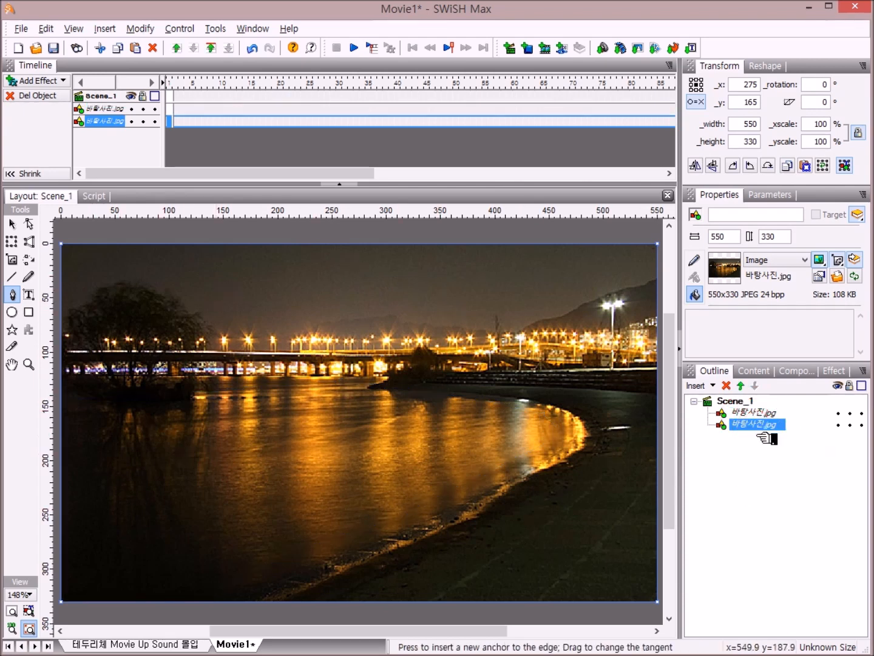
{"action": "left_click", "coordinate": [765, 412]}
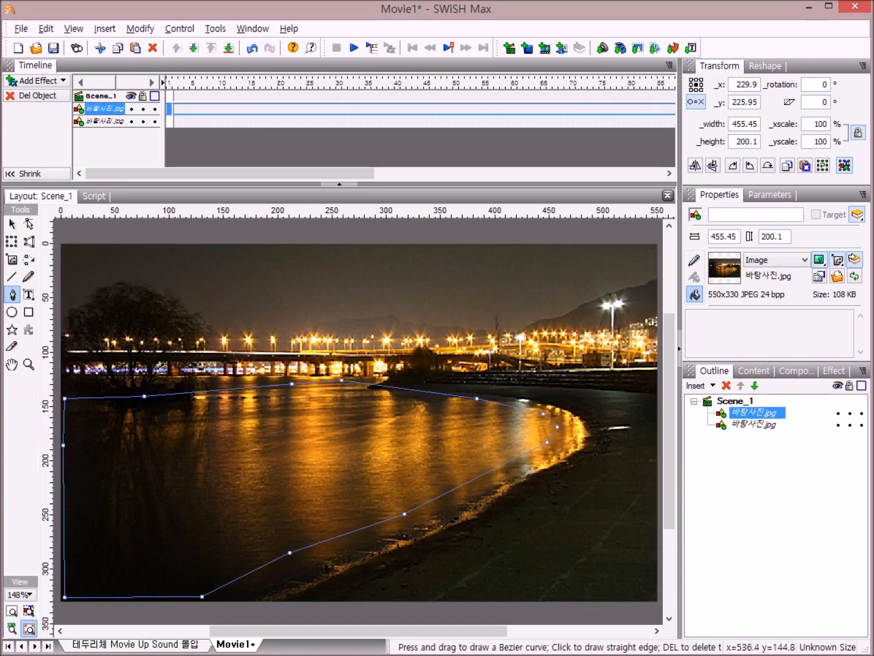
Rename the traced river shape as 물결
{"action": "left_click", "coordinate": [767, 413]}
{"action": "left_click", "coordinate": [767, 413]}
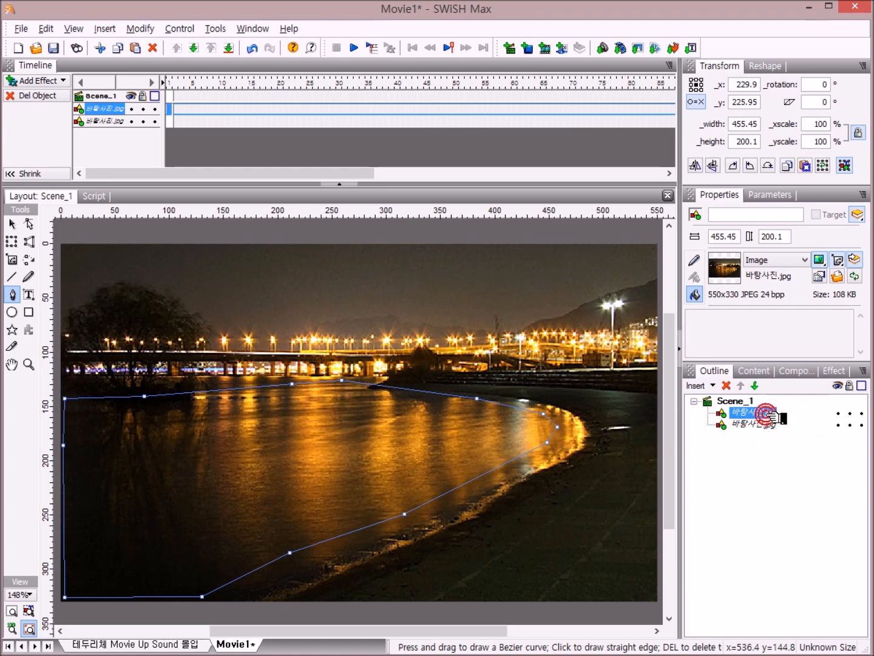
{"action": "left_click", "coordinate": [767, 415]}
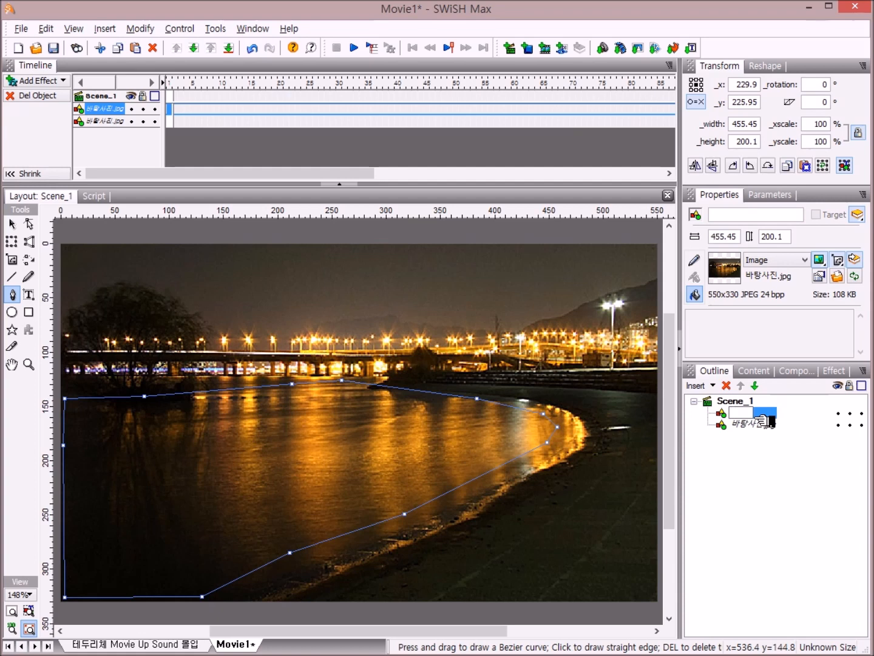
{"action": "type", "text": "텍스"}
{"action": "type", "text": "결"}
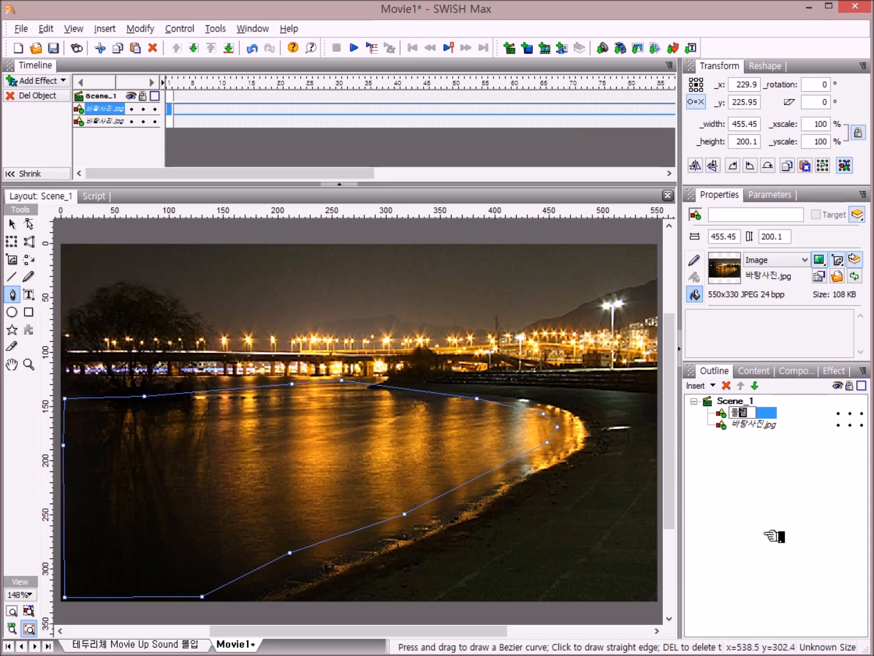
{"action": "left_click", "coordinate": [770, 532]}
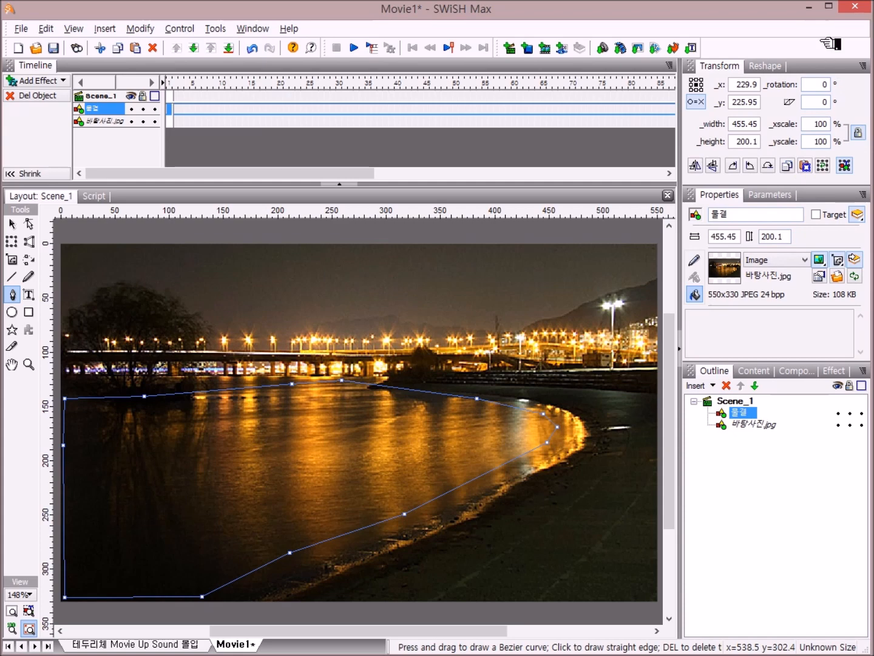
Import the animation 강물결소스200.swf as an animated movie clip and place it directly below 물결 in the stacking order
{"action": "left_click", "coordinate": [105, 29]}
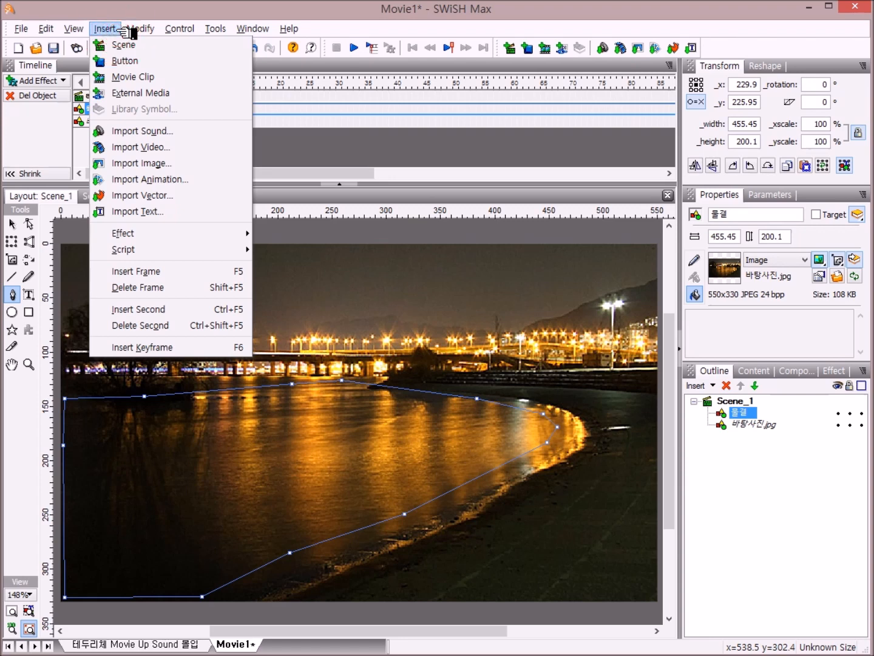
{"action": "left_click", "coordinate": [216, 181]}
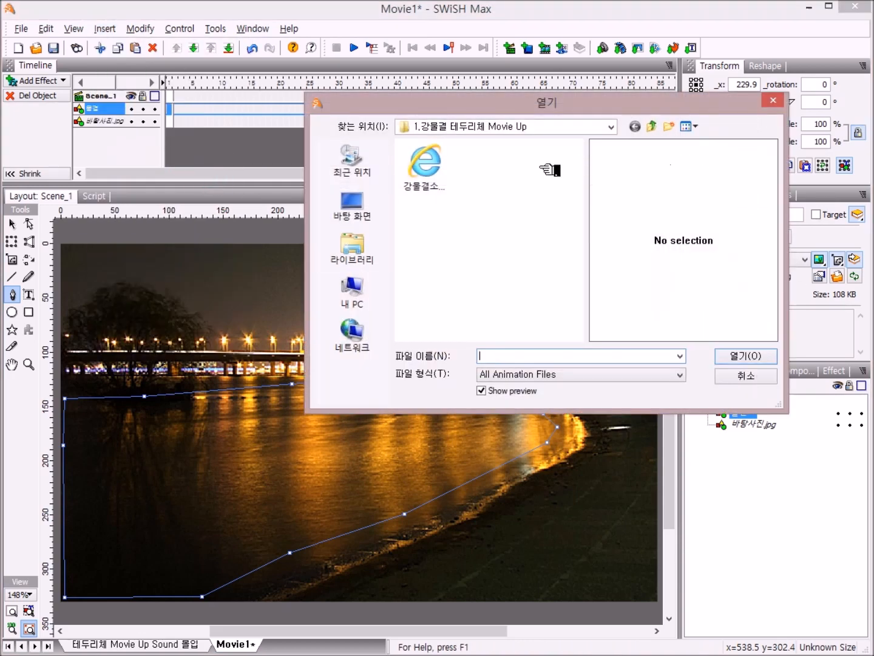
{"action": "left_click", "coordinate": [448, 175]}
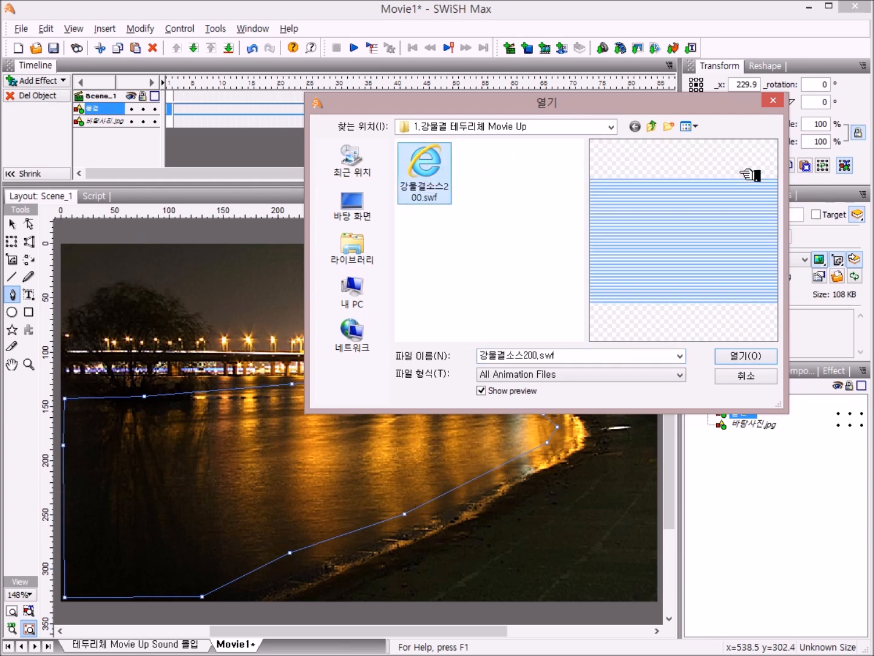
{"action": "left_click", "coordinate": [757, 356]}
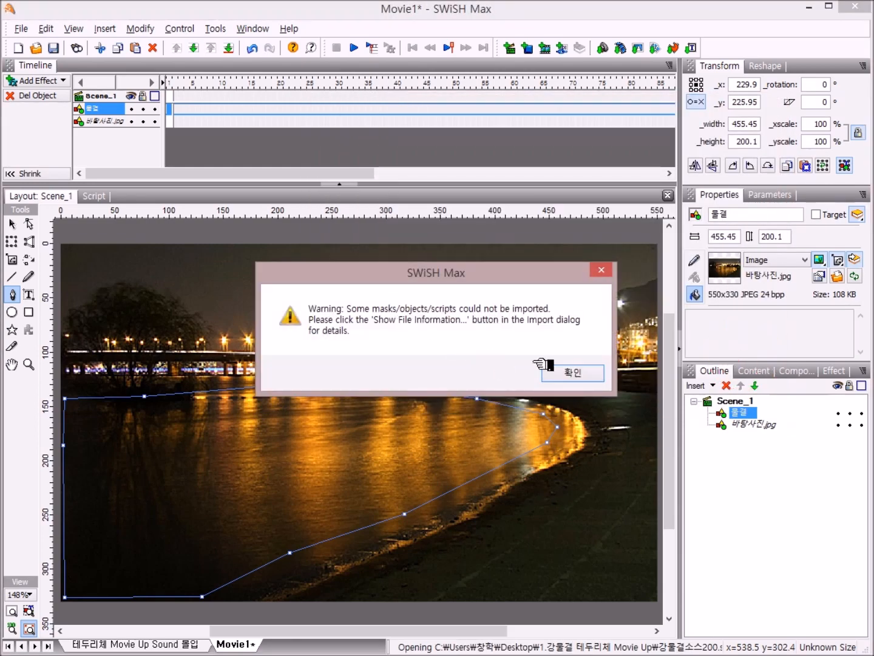
{"action": "left_click", "coordinate": [574, 373]}
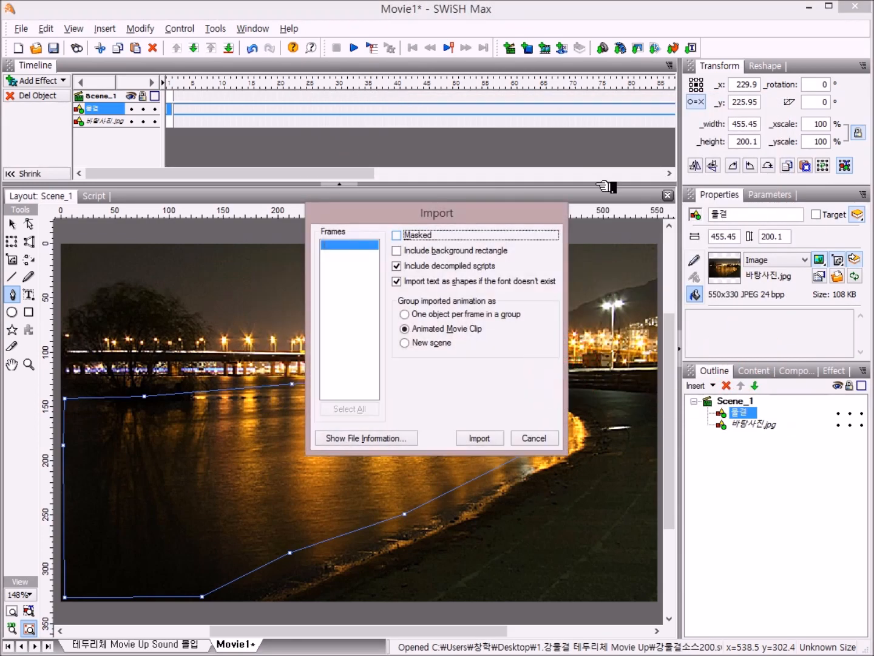
{"action": "left_click", "coordinate": [477, 441]}
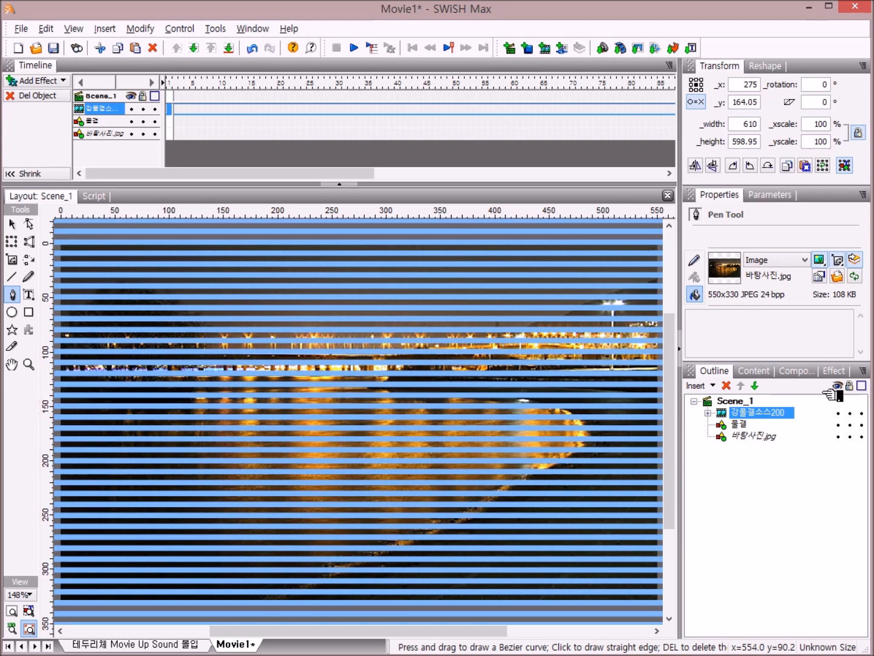
{"action": "left_click", "coordinate": [756, 386]}
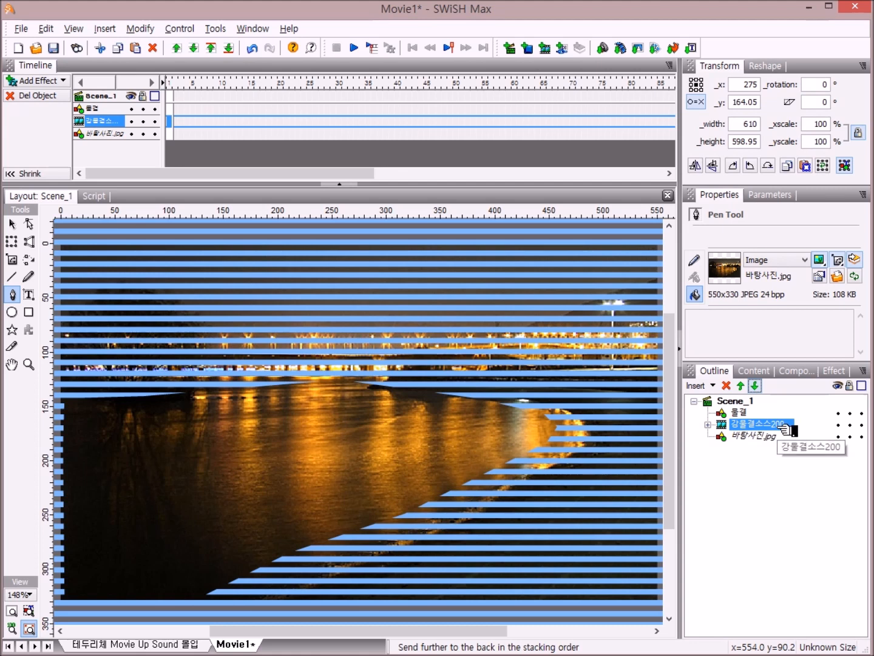
Nudge the 물결 shape slightly right and down to x 230.55, y 226.6 with the Selection tool
{"action": "left_click", "coordinate": [736, 414]}
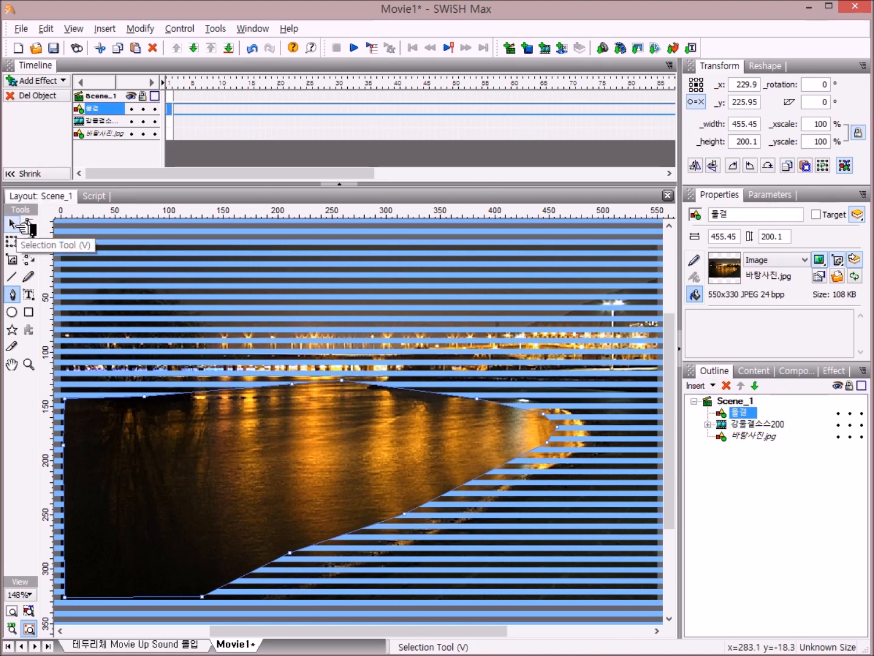
{"action": "left_click", "coordinate": [13, 224]}
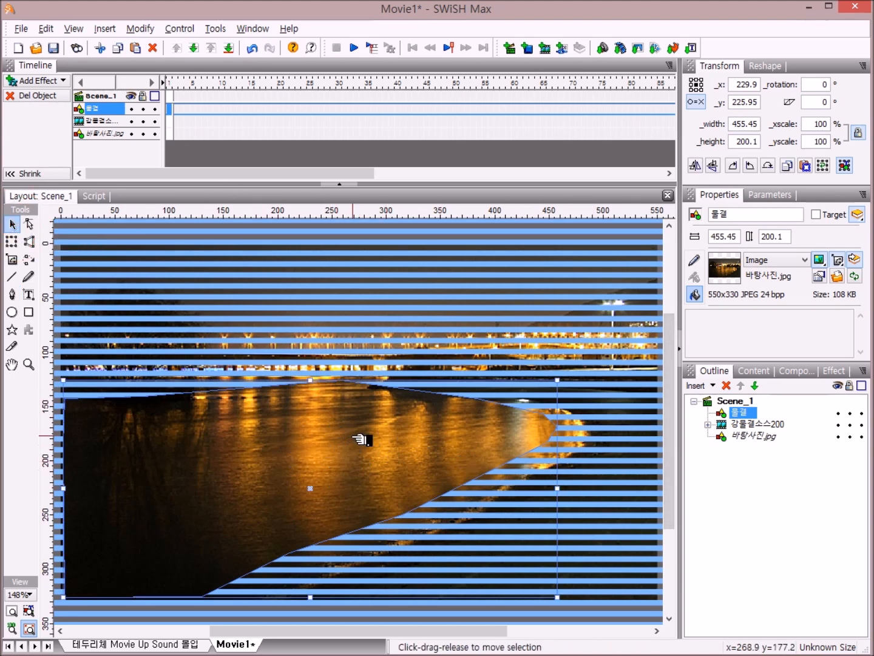
{"action": "left_click", "coordinate": [331, 442]}
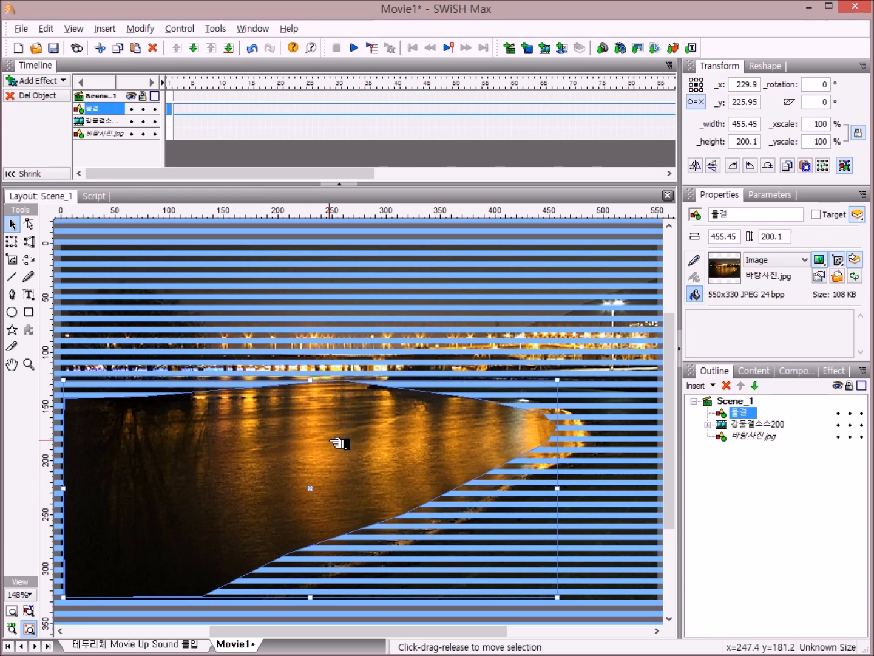
{"action": "left_click_drag", "start_coordinate": [337, 444], "coordinate": [338, 443]}
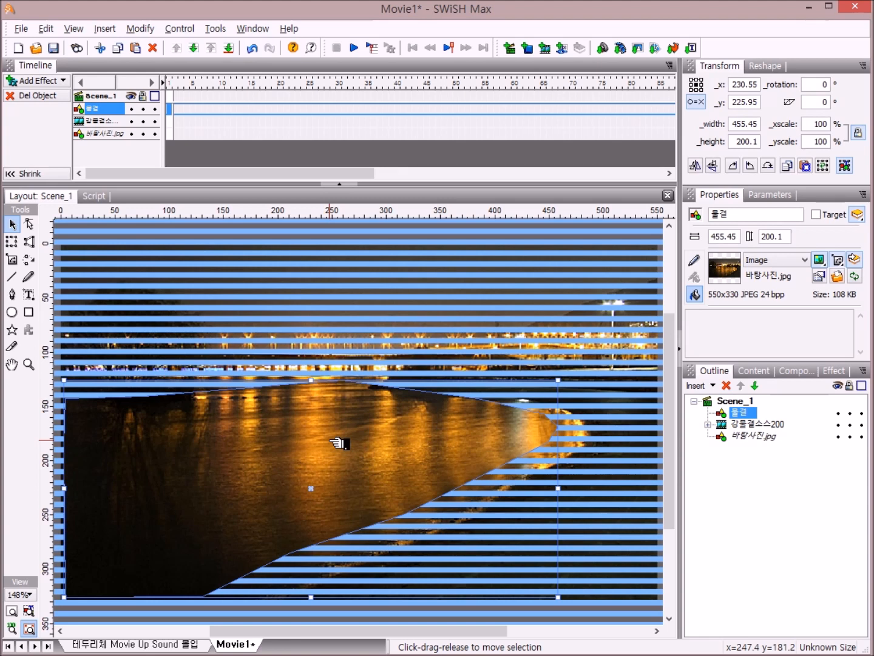
{"action": "left_click_drag", "start_coordinate": [338, 443], "coordinate": [338, 444]}
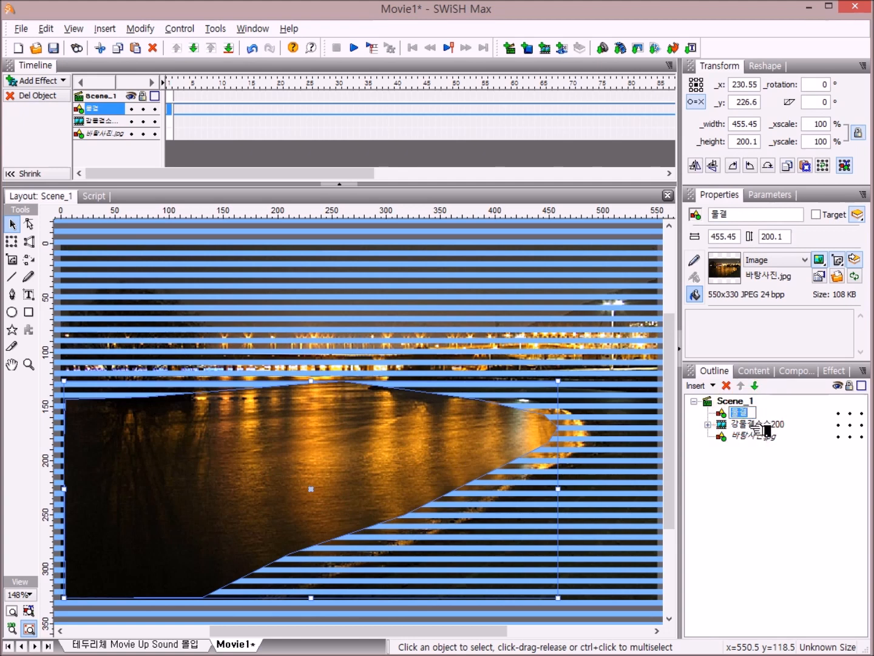
Group the 물결 shape and the 강물결소스200 clip together as a movie clip
{"action": "left_click", "coordinate": [756, 424]}
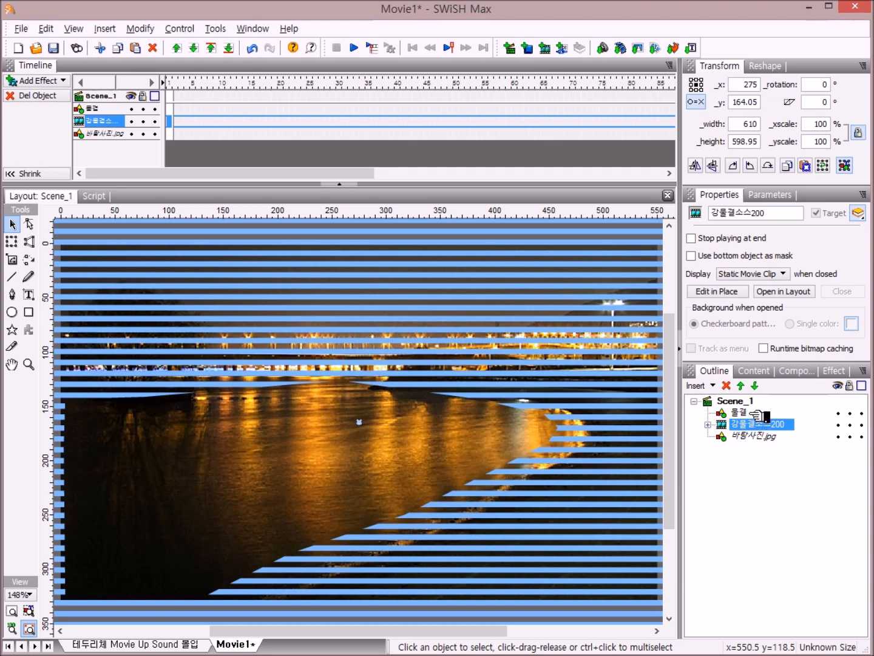
{"action": "left_click", "coordinate": [752, 413], "text": "ctrl"}
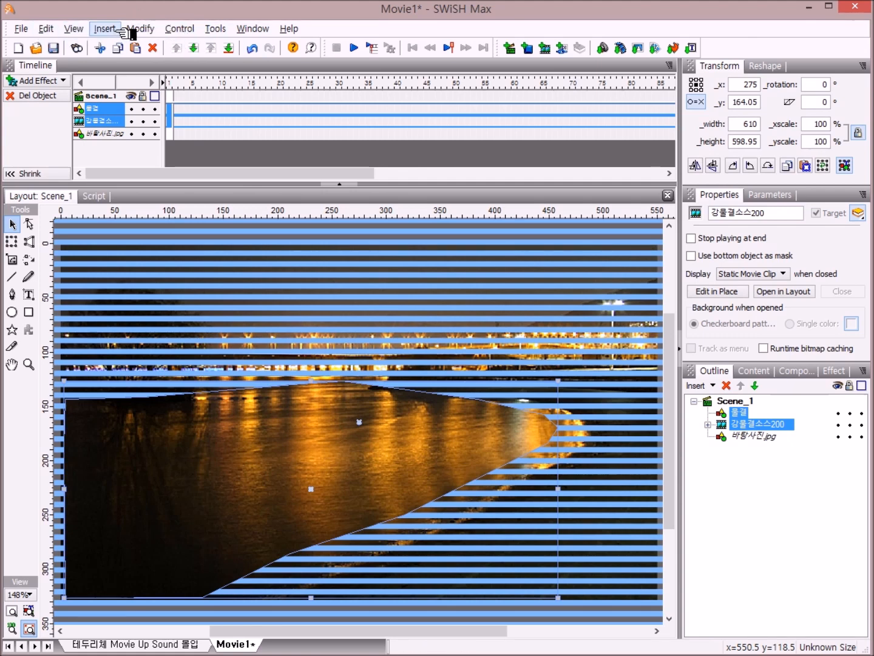
{"action": "left_click", "coordinate": [139, 30]}
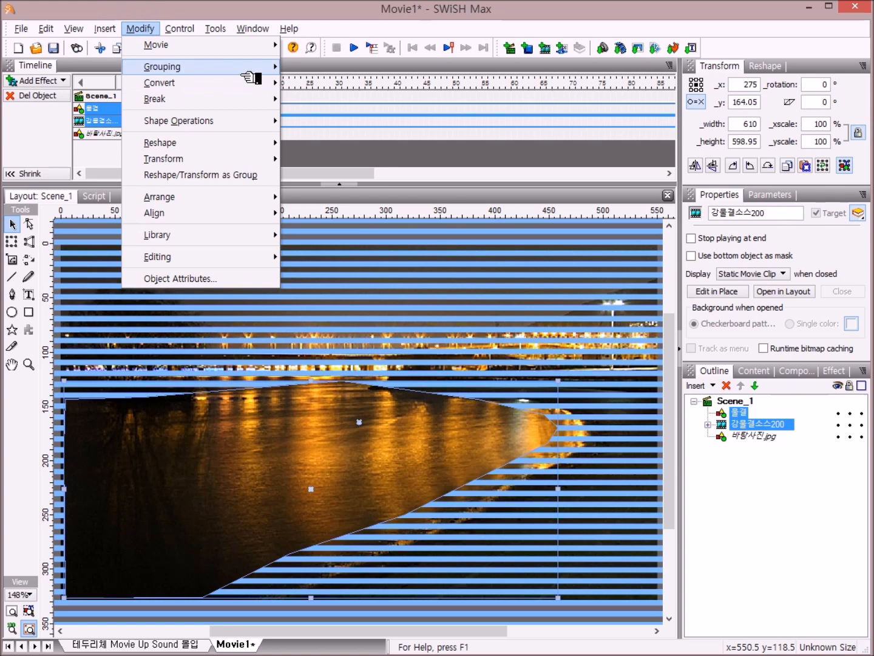
{"action": "mouse_move", "coordinate": [248, 68]}
{"action": "left_click", "coordinate": [367, 97]}
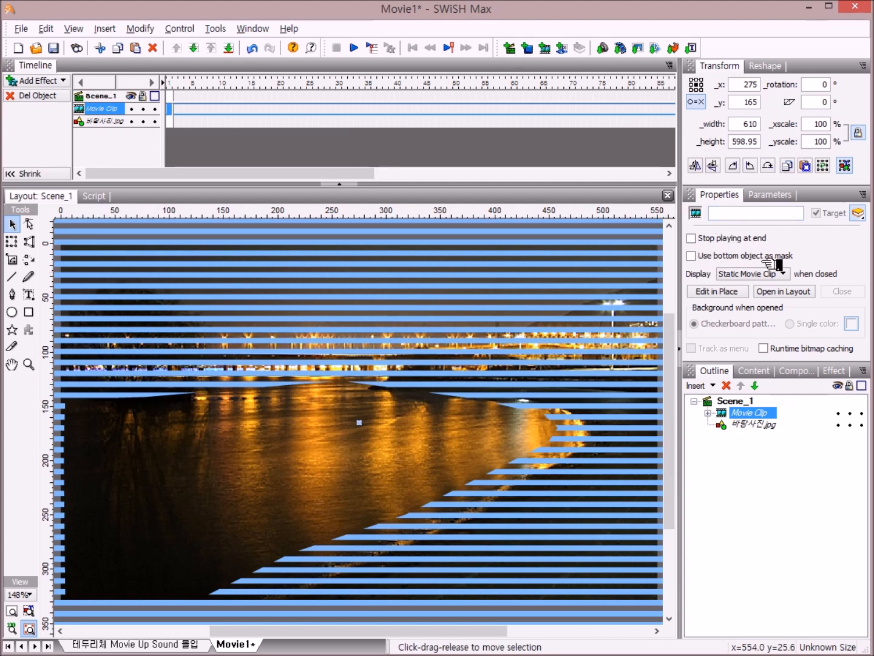
Use the new movie clip's bottom object as its mask and preview the movie
{"action": "left_click", "coordinate": [690, 256]}
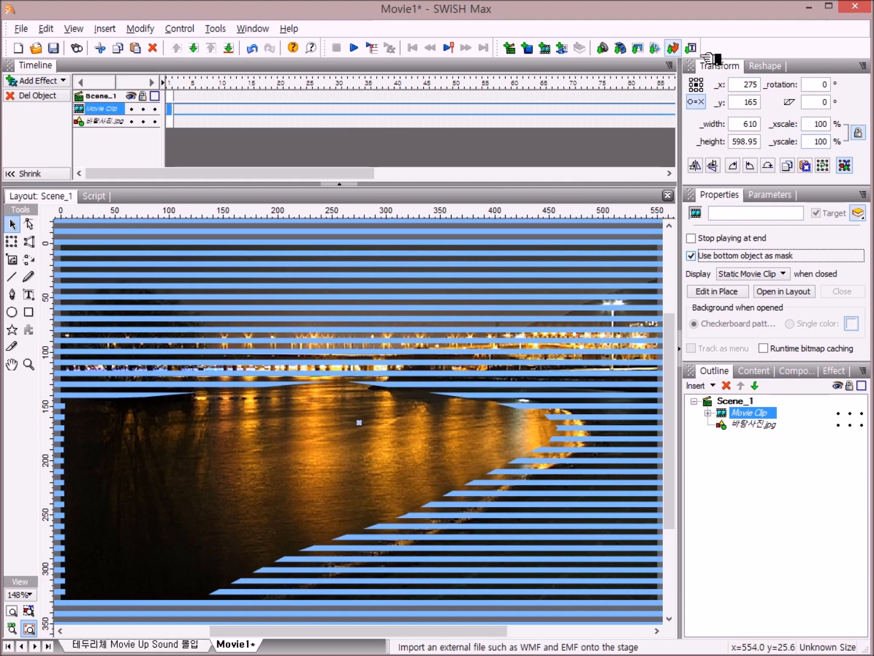
{"action": "left_click", "coordinate": [357, 47]}
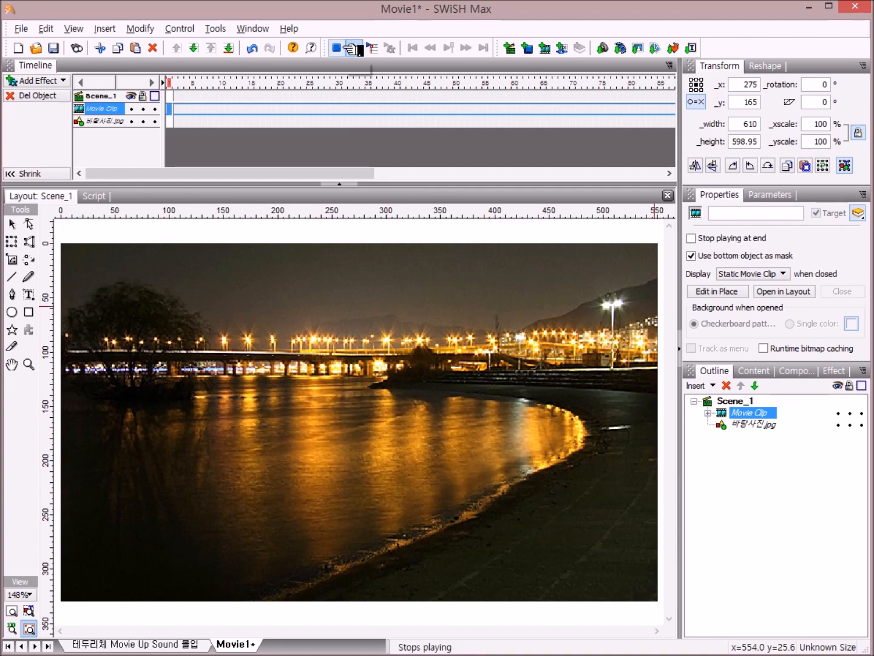
{"action": "left_click", "coordinate": [336, 48]}
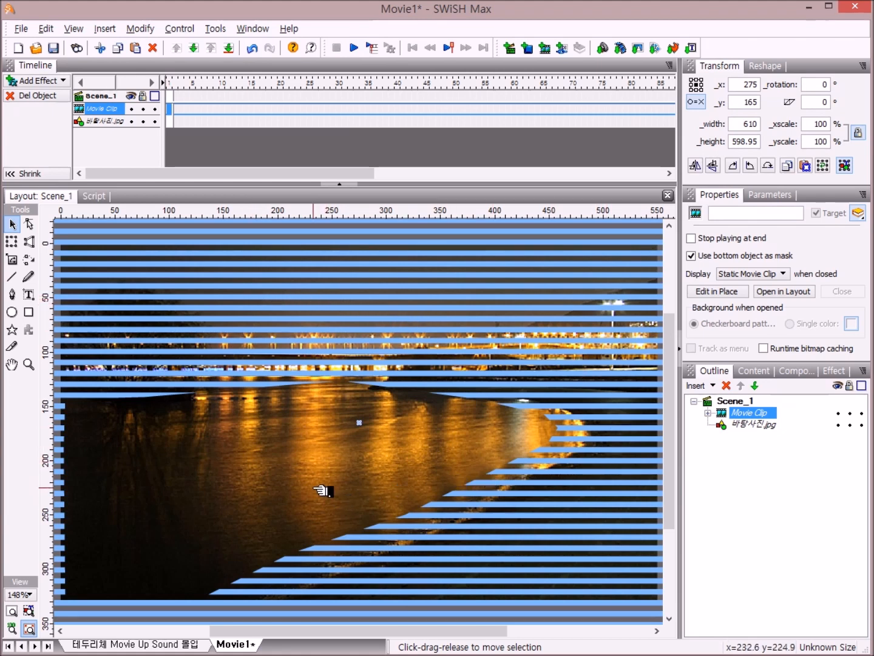
Rename the masked movie clip as 물결, send it behind 바탕사진.jpg, and select Scene_1
{"action": "left_click", "coordinate": [766, 413]}
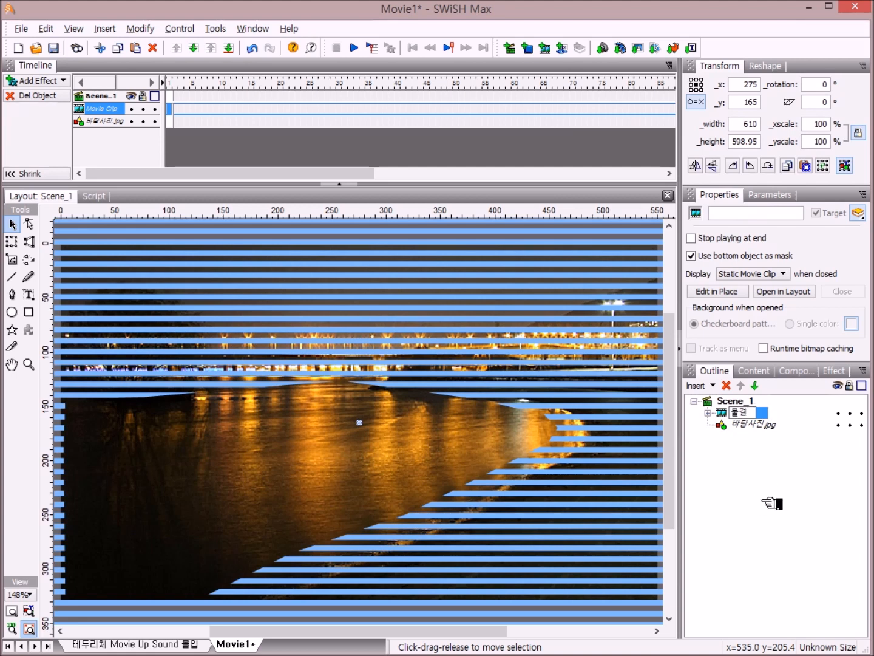
{"action": "left_click", "coordinate": [757, 386]}
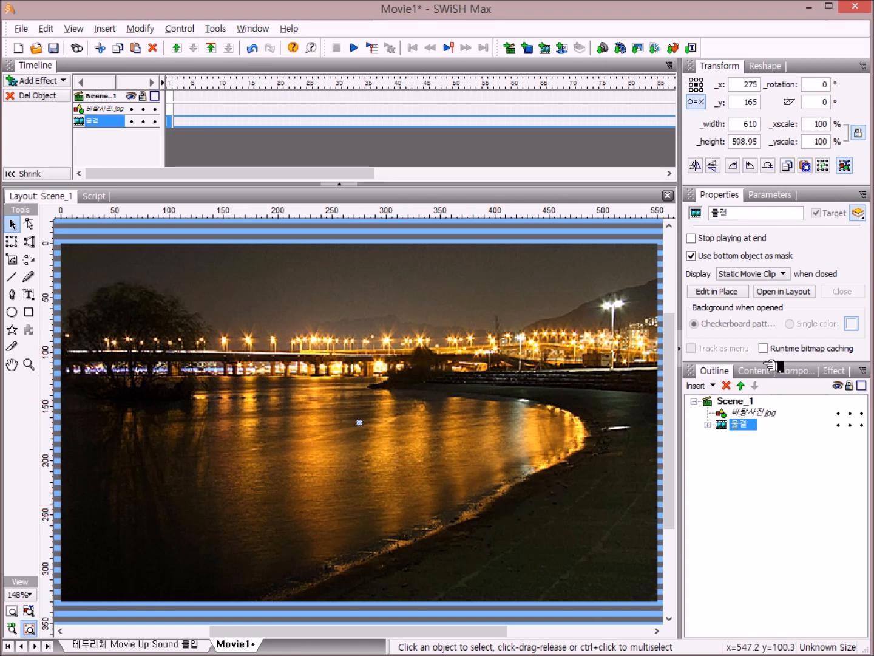
{"action": "left_click", "coordinate": [748, 401]}
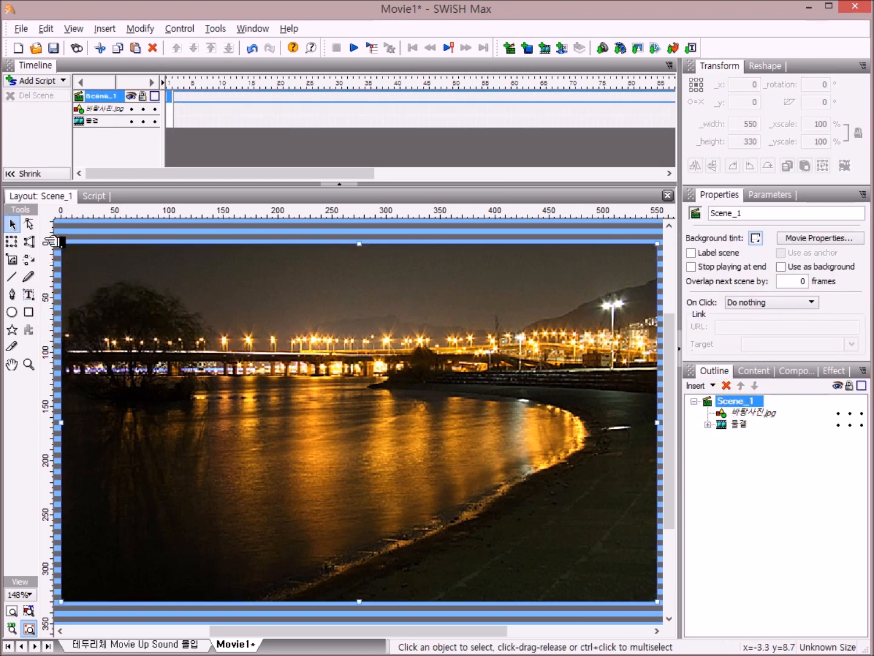
Draw a text box about 337.5 wide across the sky, set to 16-point, bold, blue (0000FF), center-justified text
{"action": "left_click", "coordinate": [28, 295]}
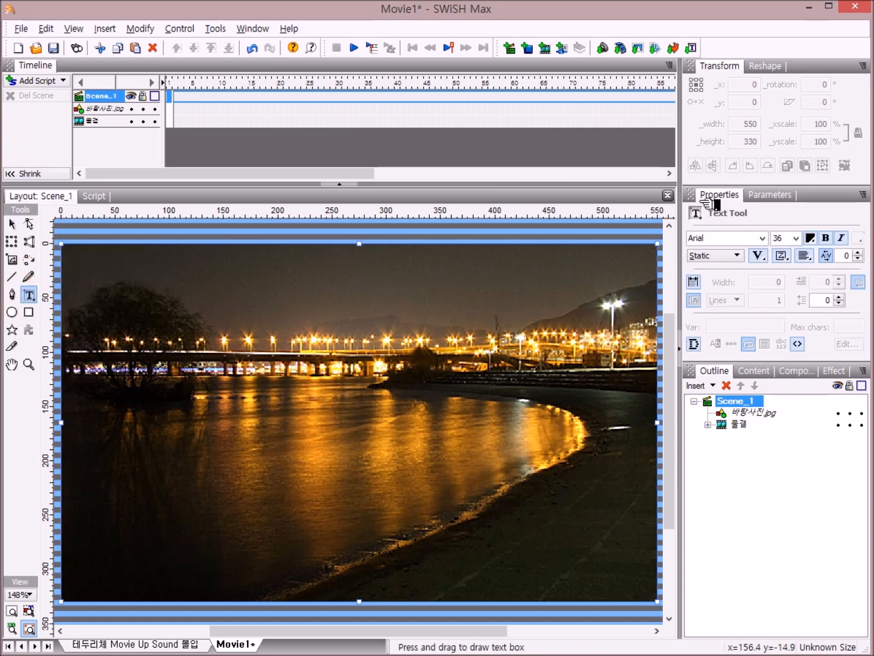
{"action": "left_click", "coordinate": [795, 237]}
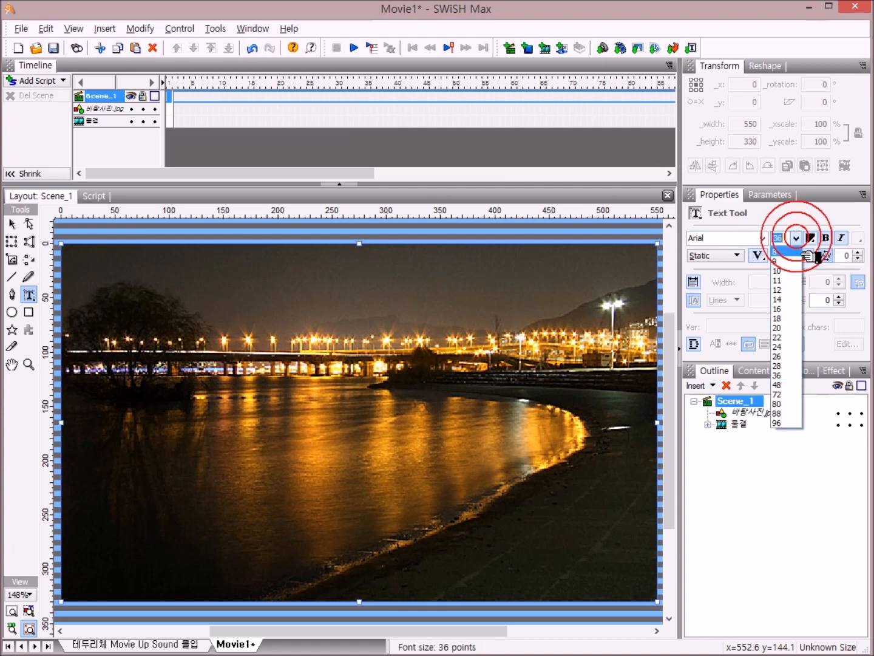
{"action": "left_click", "coordinate": [800, 309]}
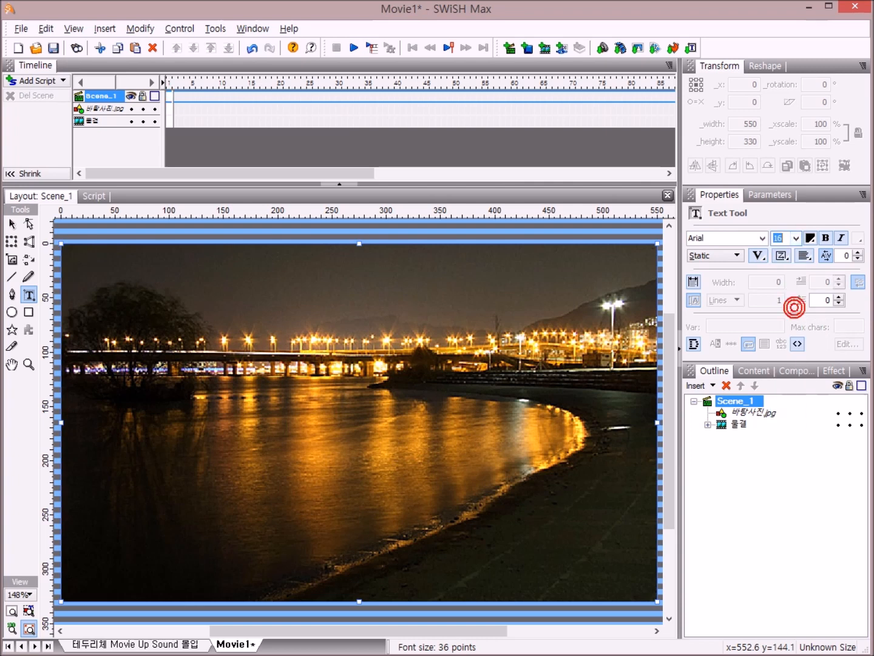
{"action": "left_click", "coordinate": [819, 238]}
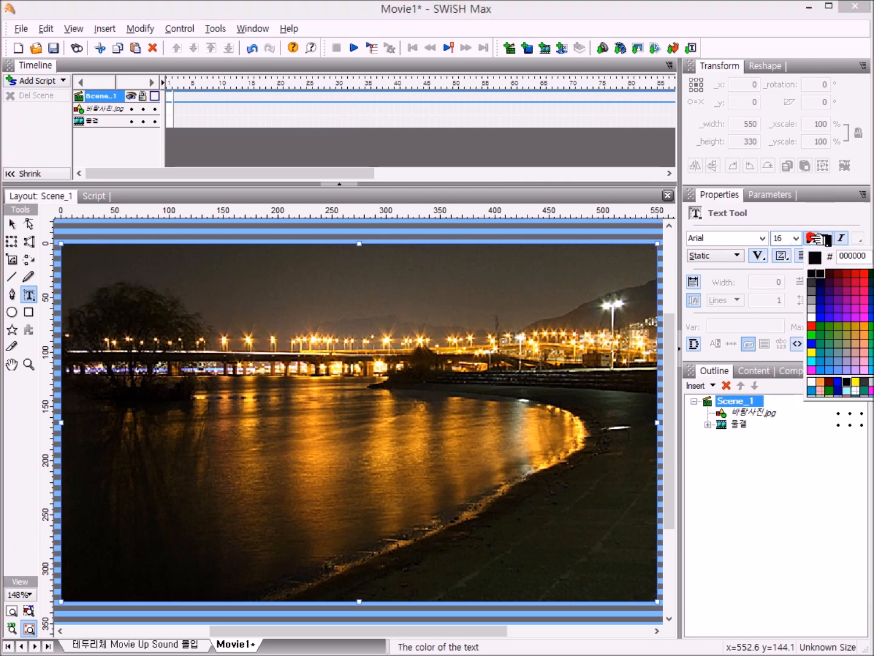
{"action": "left_click", "coordinate": [812, 343]}
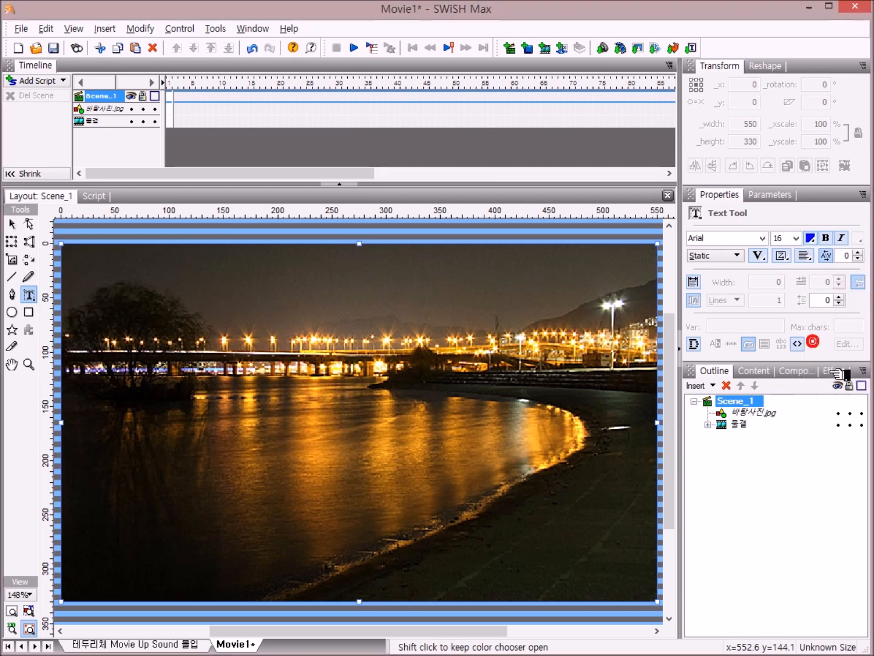
{"action": "left_click", "coordinate": [839, 237]}
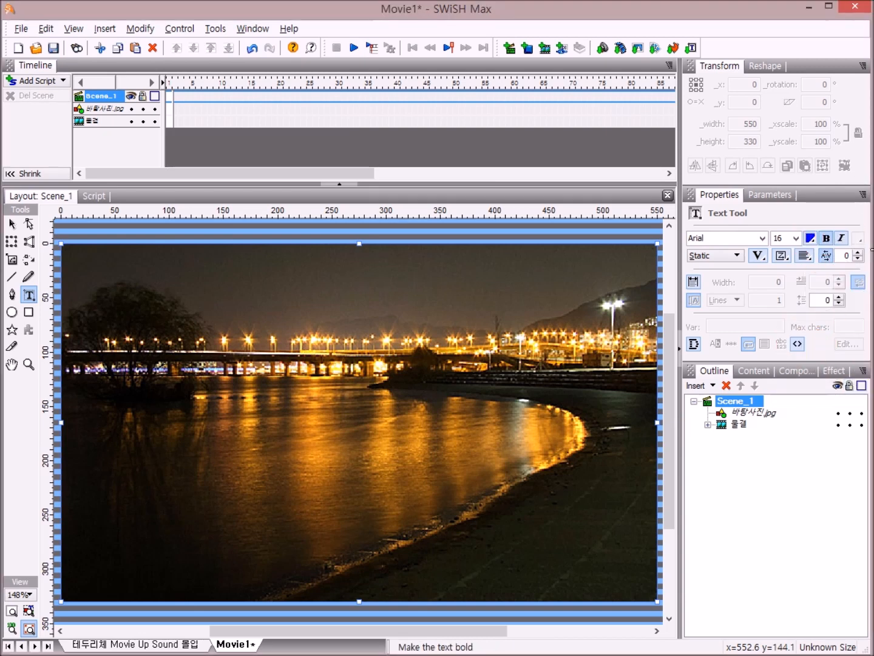
{"action": "left_click", "coordinate": [805, 256]}
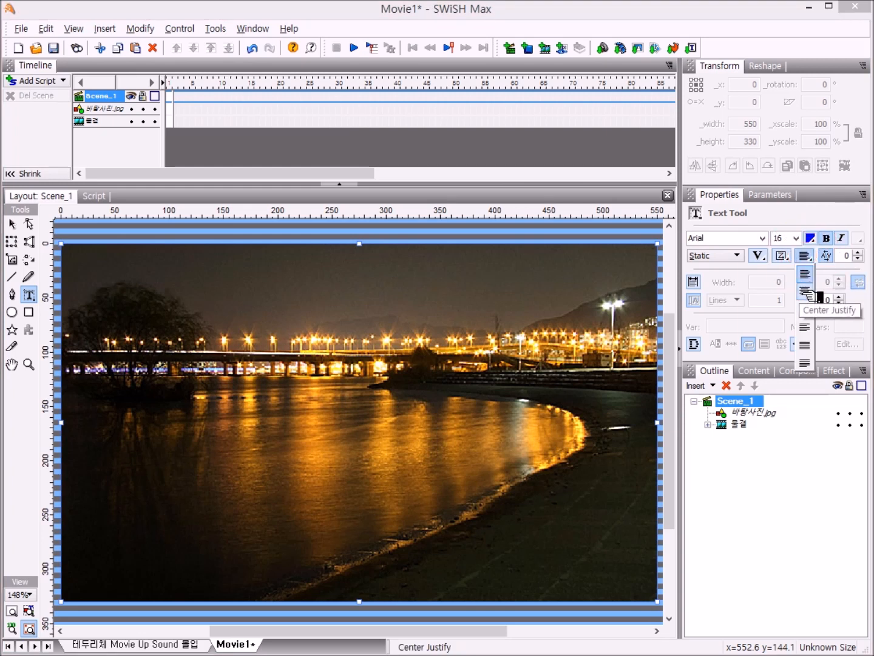
{"action": "left_click", "coordinate": [806, 292]}
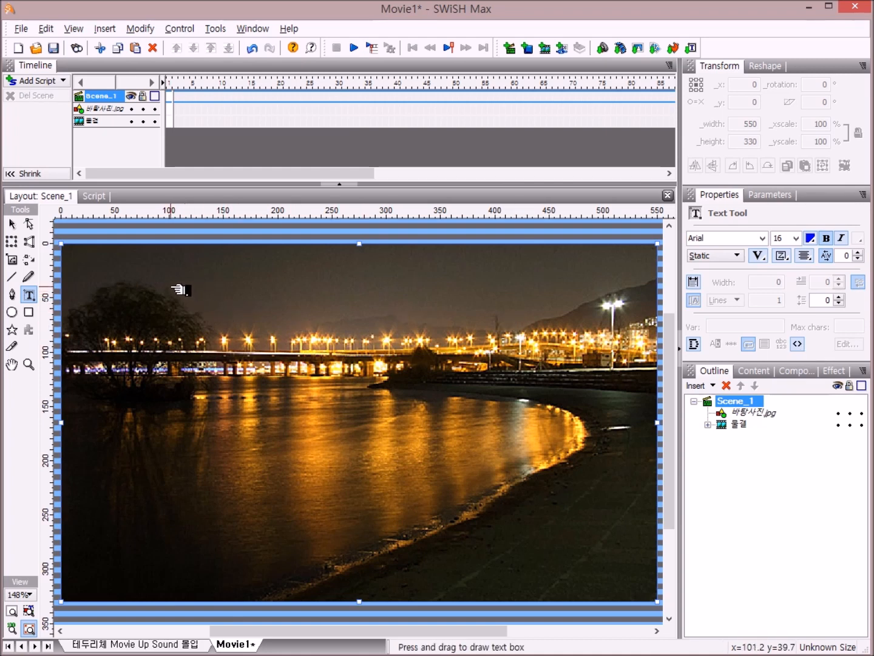
{"action": "left_click_drag", "start_coordinate": [171, 286], "coordinate": [538, 308]}
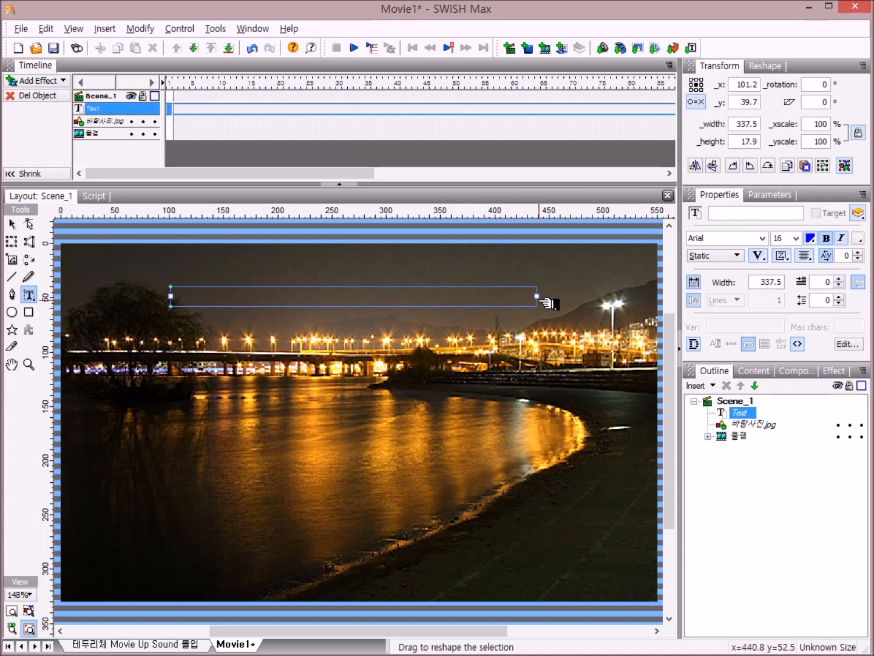
{"action": "left_click", "coordinate": [368, 300]}
Open 당신은 사랑받기 위해 태어난사람.gul from the 문서 folder and copy all of its lyrics
{"action": "key", "text": "super+e"}
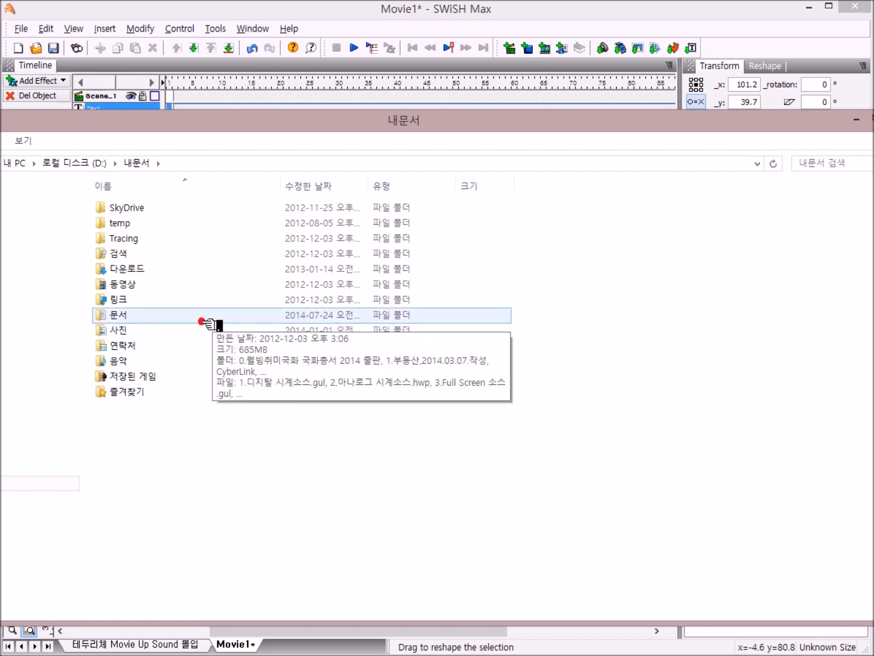
{"action": "double_click", "coordinate": [204, 321]}
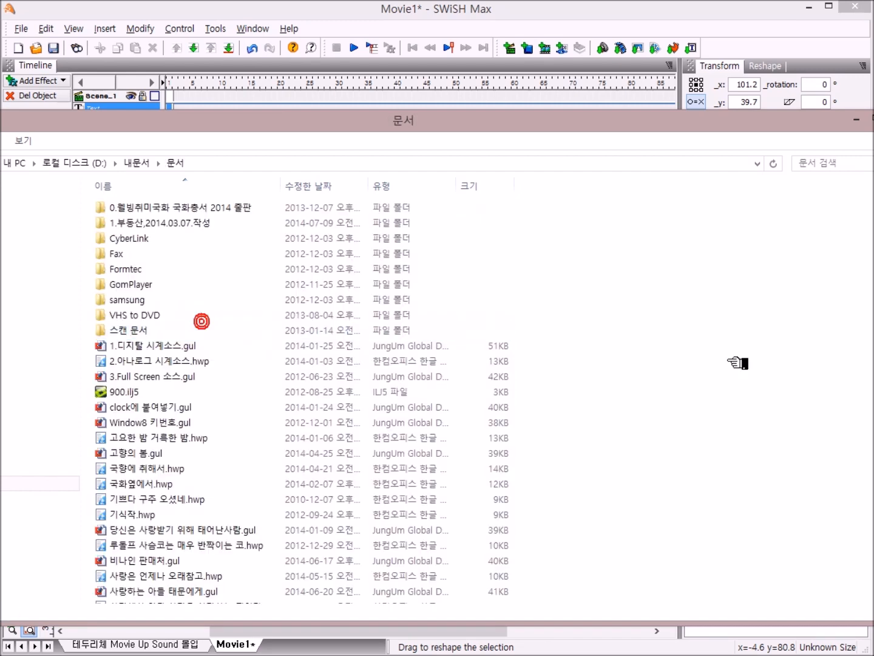
{"action": "double_click", "coordinate": [255, 532]}
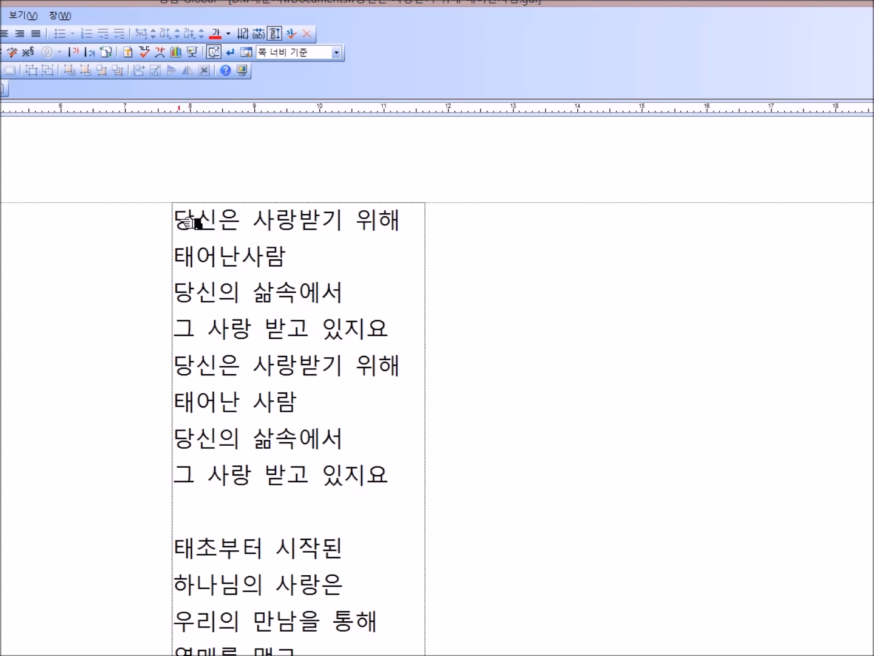
{"action": "left_click_drag", "start_coordinate": [179, 221], "coordinate": [400, 652]}
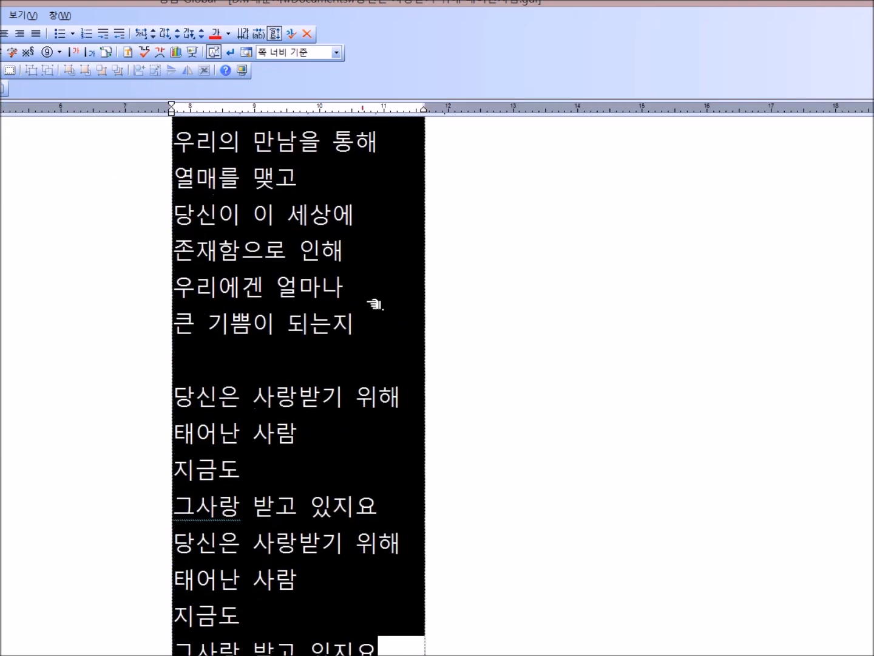
{"action": "right_click", "coordinate": [331, 185]}
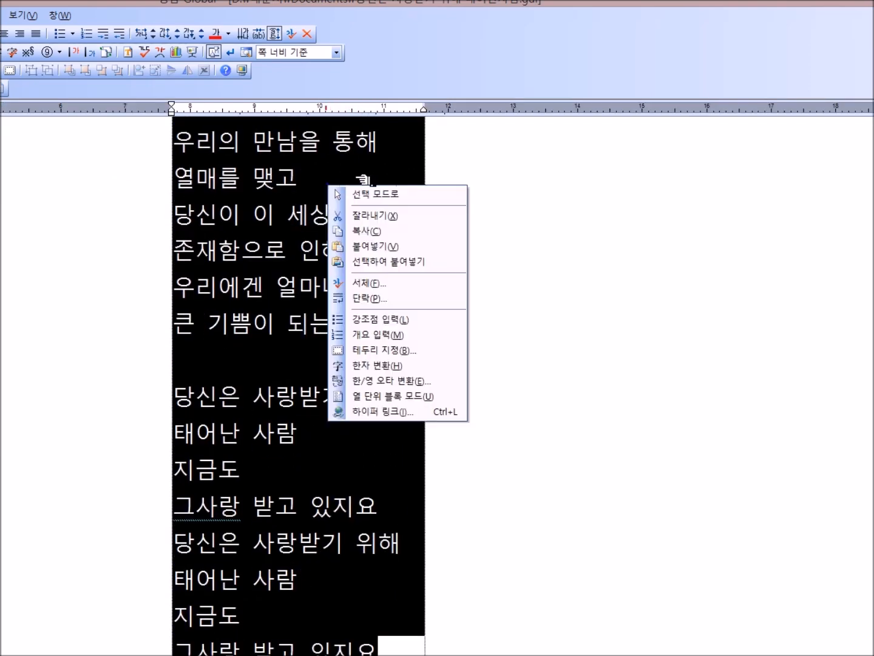
{"action": "left_click", "coordinate": [419, 235]}
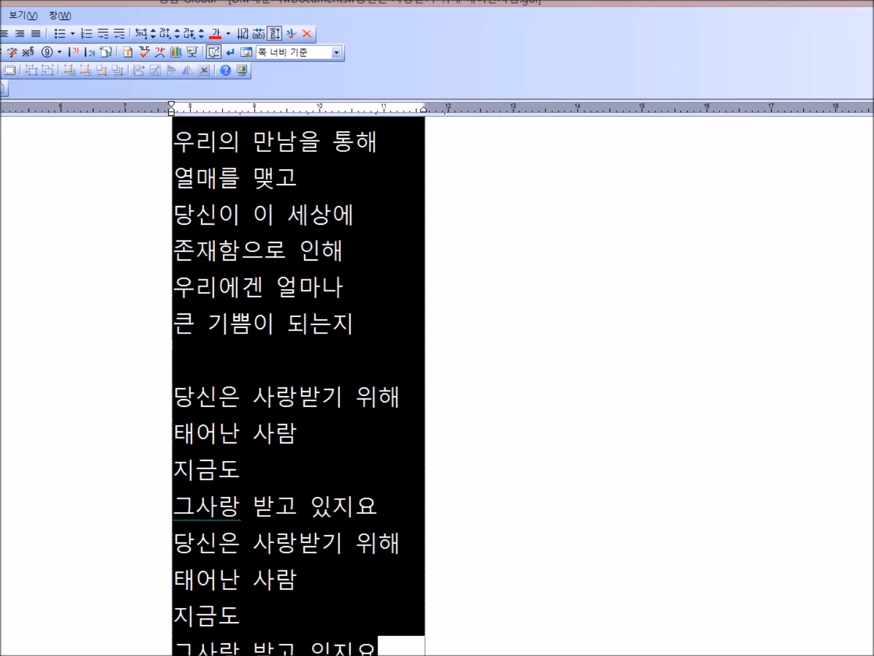
Switch back to SWiSH Max and paste the copied lyrics into the empty text box
{"action": "key", "text": "alt+Tab"}
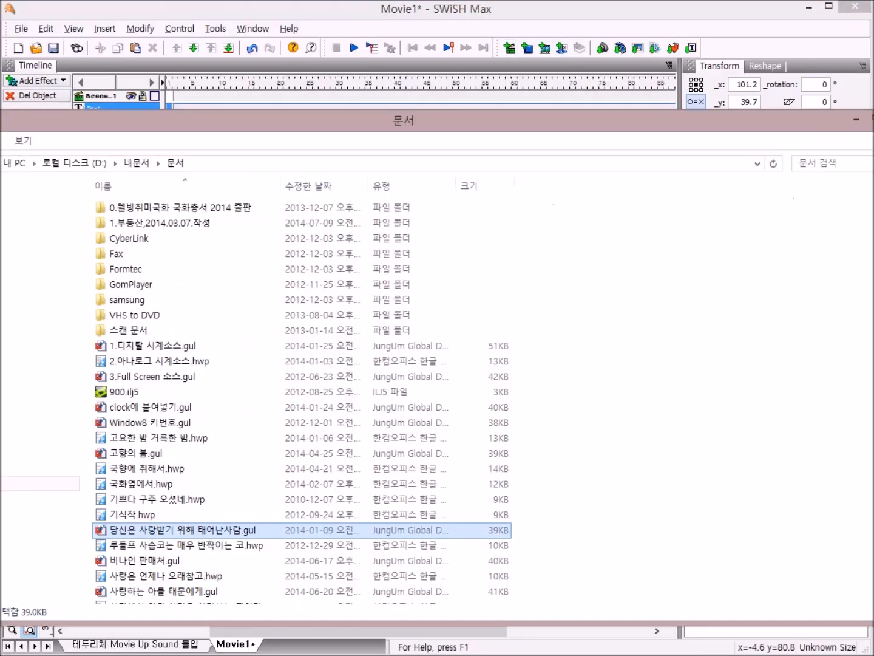
{"action": "key", "text": "alt+Tab"}
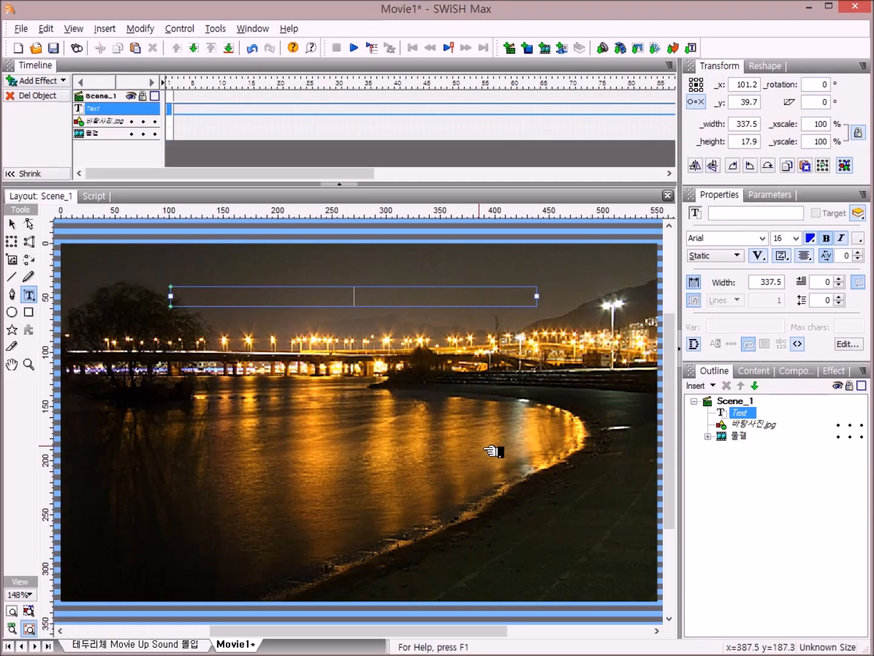
{"action": "right_click", "coordinate": [369, 299]}
{"action": "left_click", "coordinate": [419, 359]}
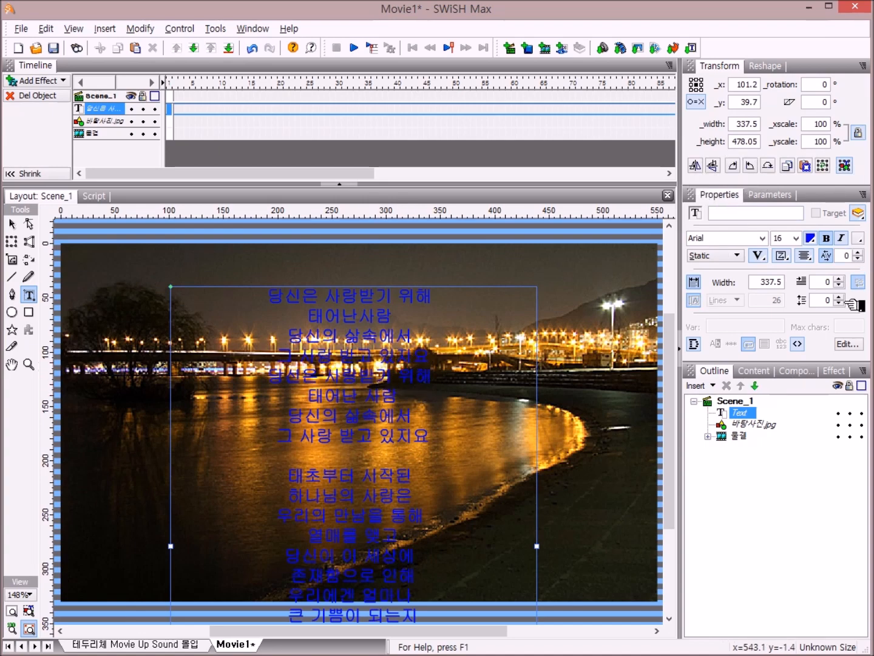
Turn off the lyrics text's fixed width and move the text to about x 200.25, y 49.15 with the Selection tool
{"action": "left_click", "coordinate": [693, 282]}
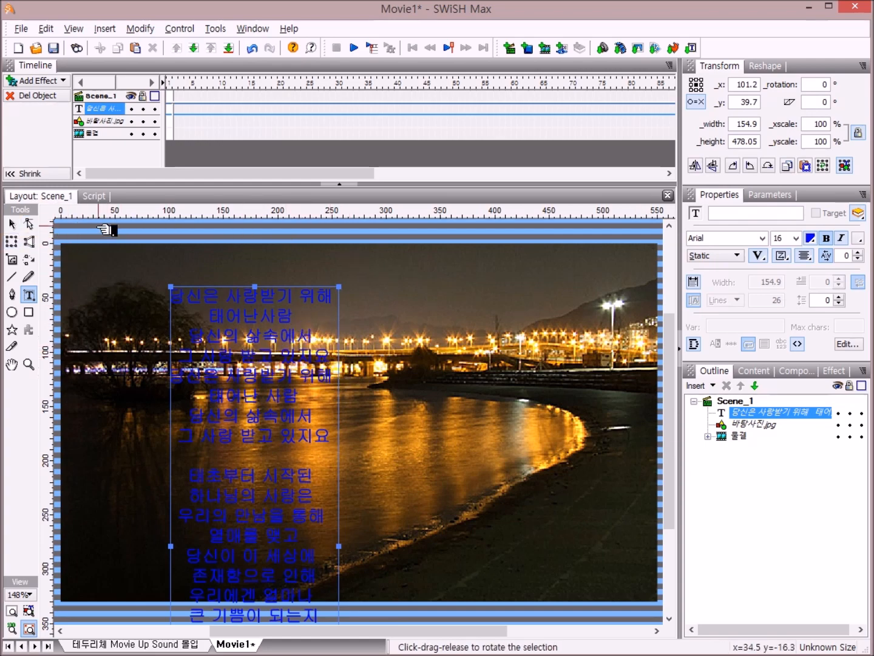
{"action": "left_click", "coordinate": [14, 224]}
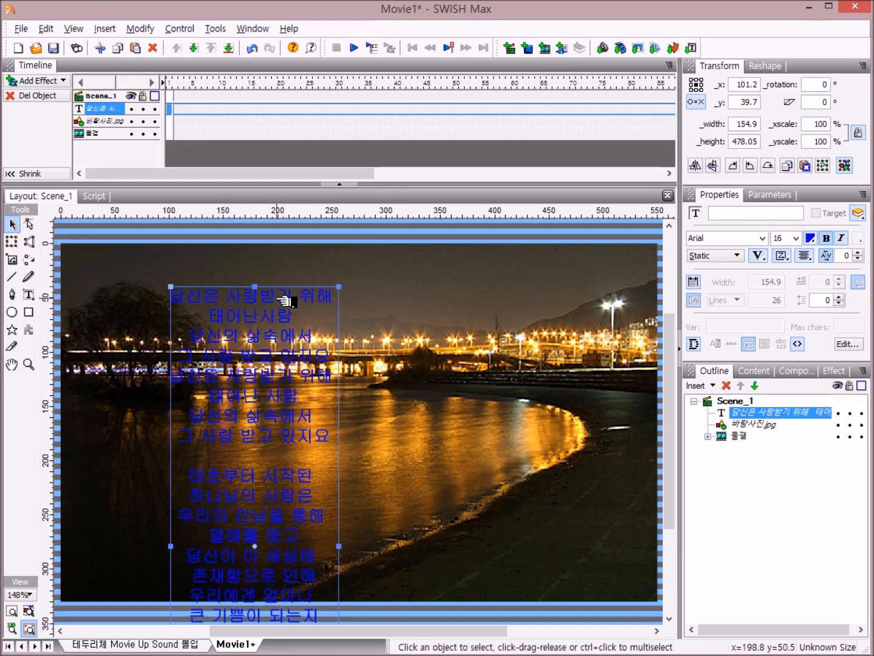
{"action": "left_click_drag", "start_coordinate": [281, 303], "coordinate": [389, 314]}
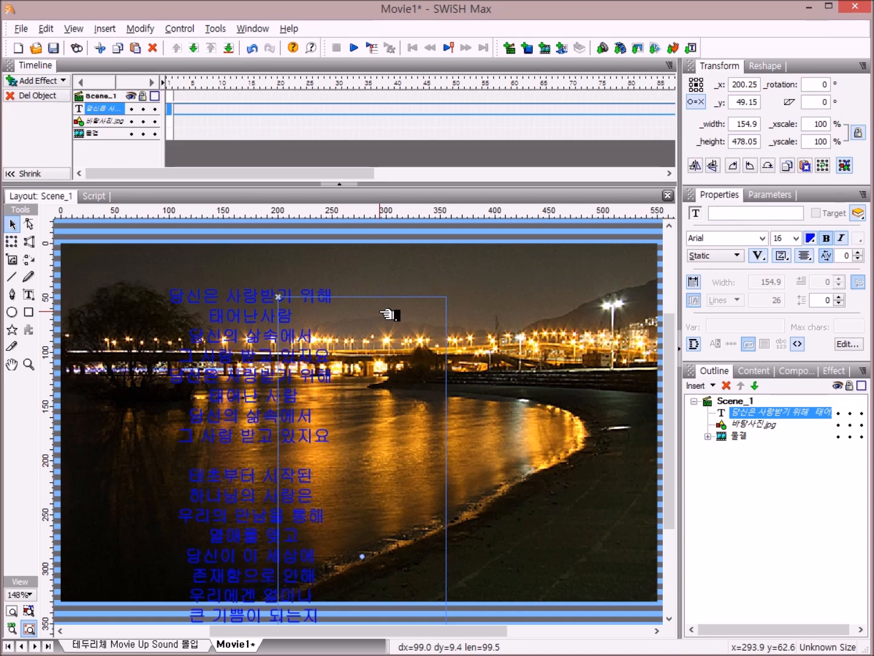
{"action": "left_click_drag", "start_coordinate": [389, 314], "coordinate": [388, 314]}
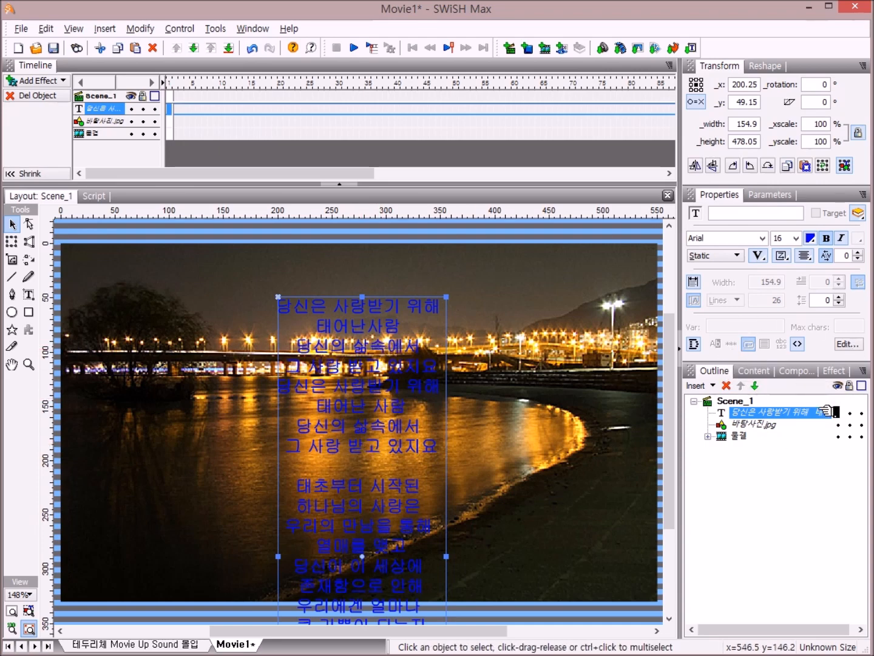
Copy the lyrics text object and paste the duplicate in place
{"action": "right_click", "coordinate": [740, 413]}
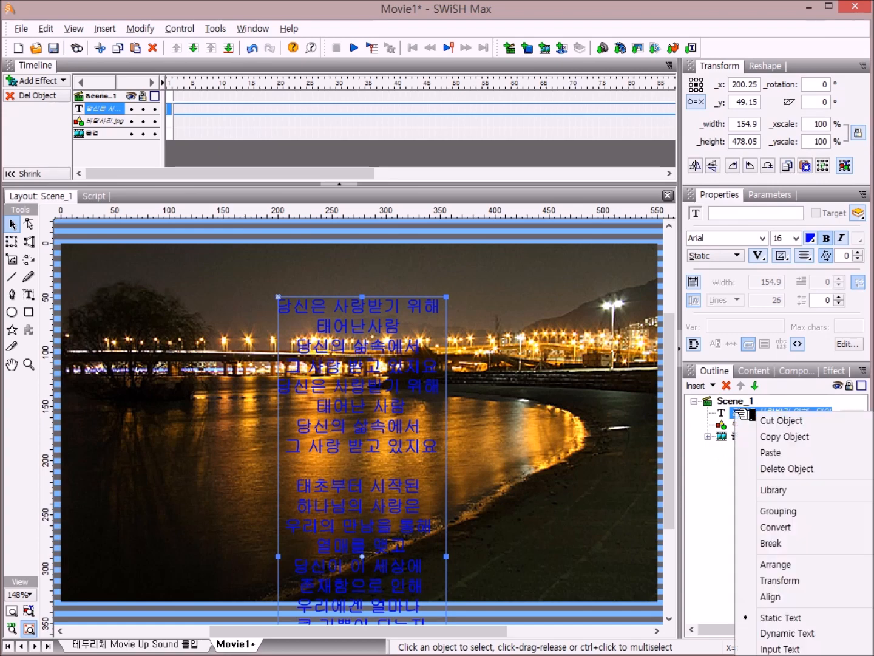
{"action": "left_click", "coordinate": [830, 436]}
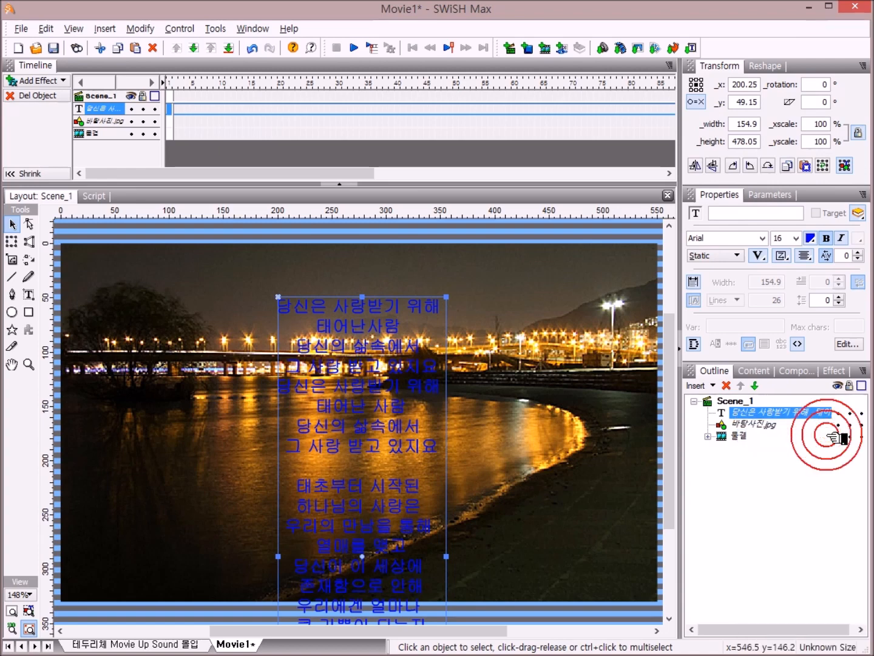
{"action": "right_click", "coordinate": [740, 412]}
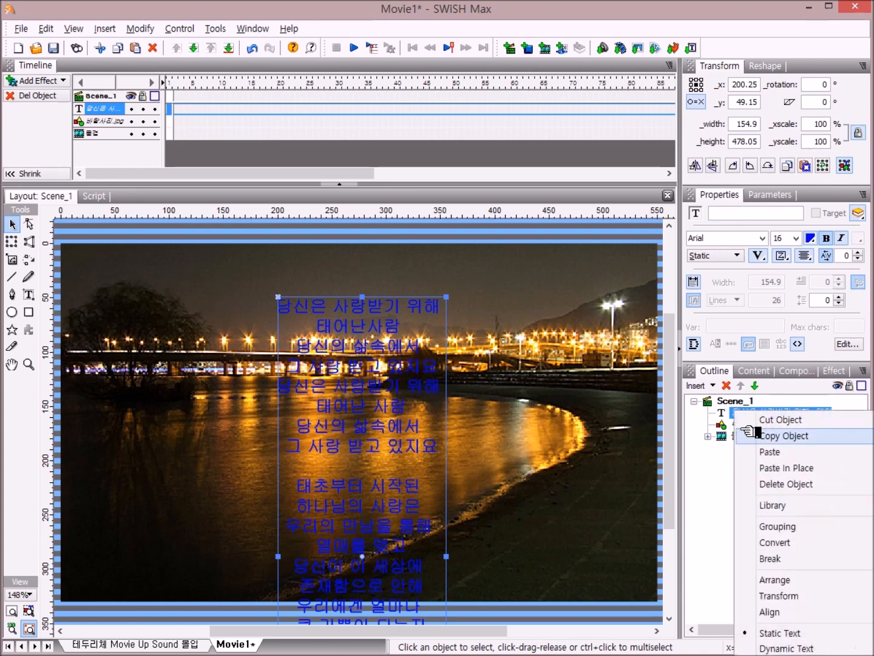
{"action": "left_click", "coordinate": [847, 473]}
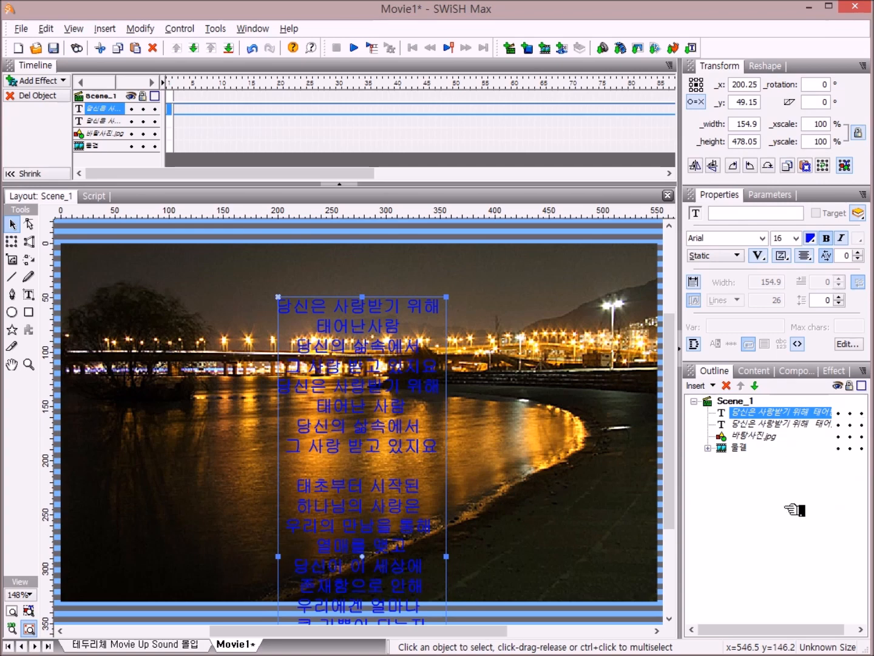
{"action": "mouse_move", "coordinate": [805, 411]}
{"action": "left_mouse_down"}
{"action": "mouse_move", "coordinate": [806, 425]}
{"action": "mouse_move", "coordinate": [788, 425]}
{"action": "mouse_move", "coordinate": [790, 408]}
{"action": "left_mouse_up"}
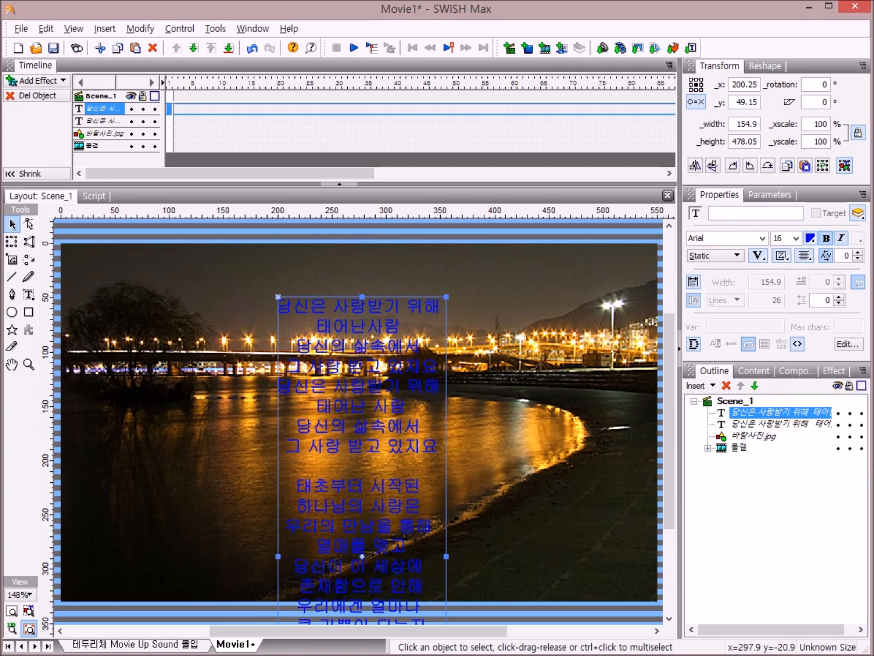
Group the lower lyrics text as a shape, making overlapped regions with the same fill empty
{"action": "left_click", "coordinate": [779, 424]}
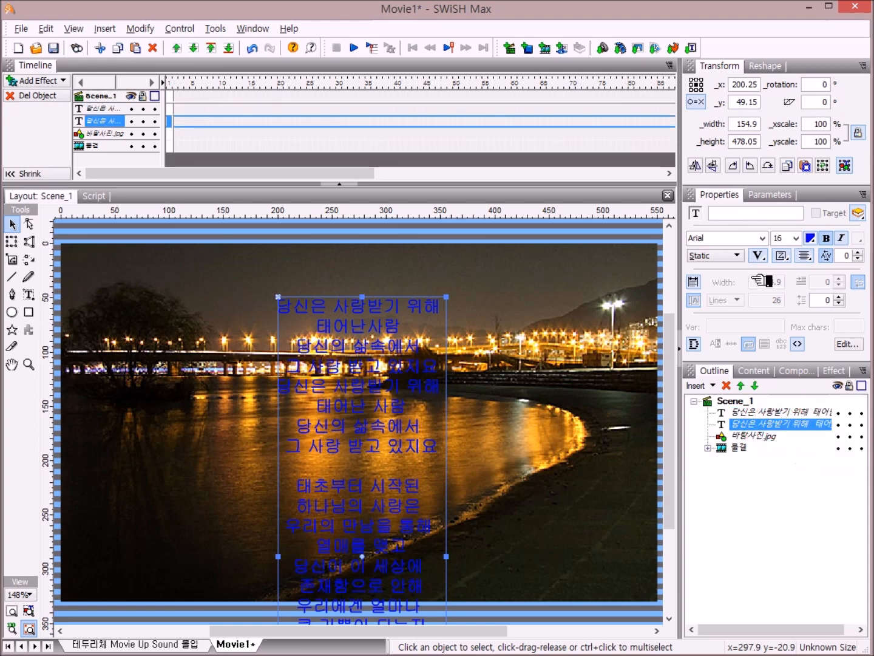
{"action": "left_click", "coordinate": [155, 30]}
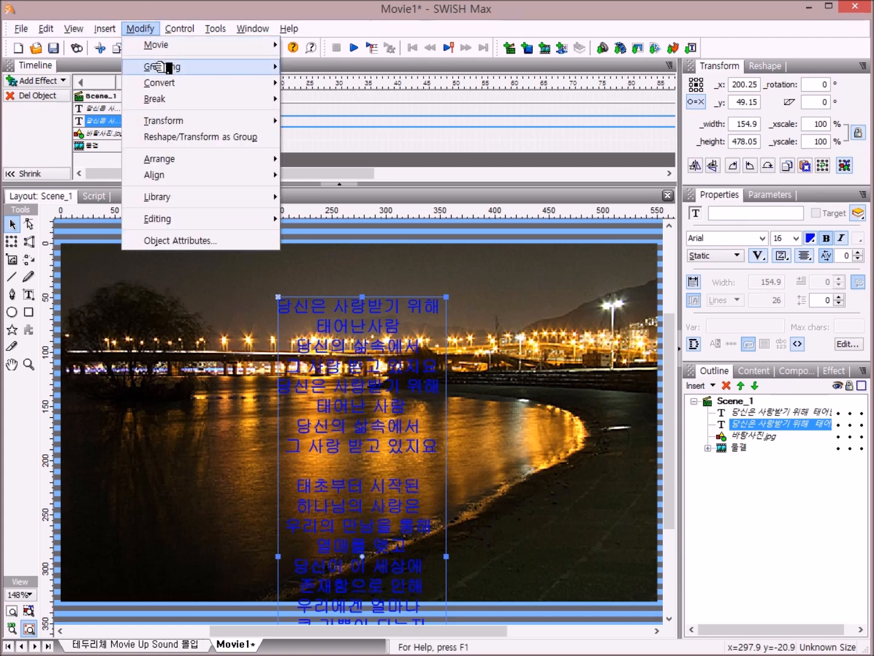
{"action": "mouse_move", "coordinate": [161, 67]}
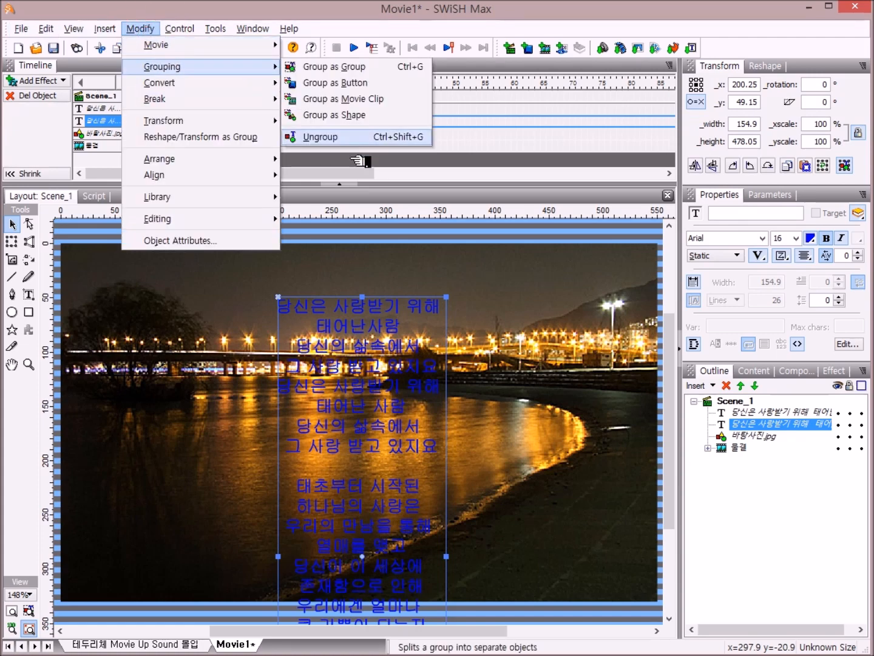
{"action": "left_click", "coordinate": [393, 116]}
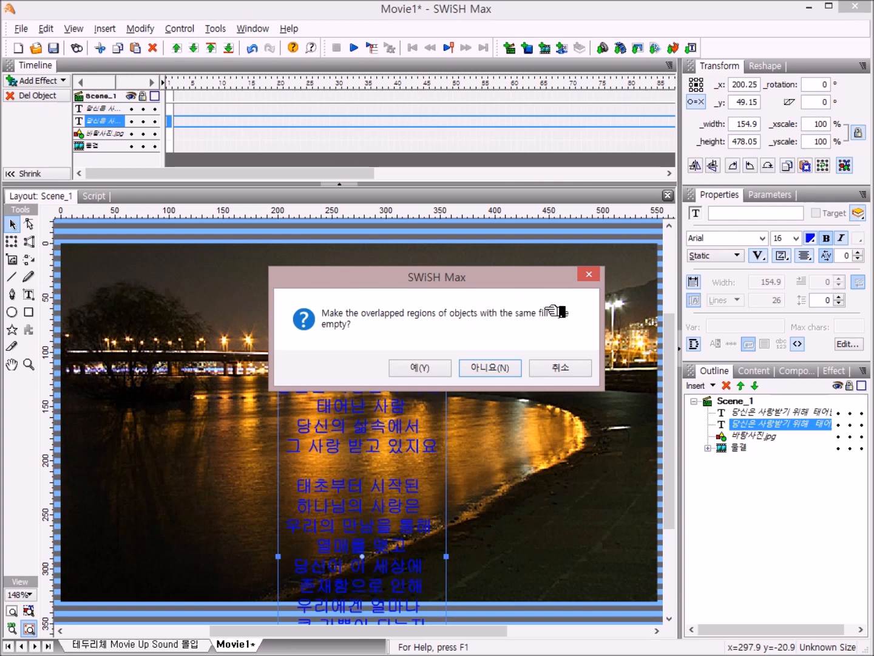
{"action": "left_click", "coordinate": [433, 367]}
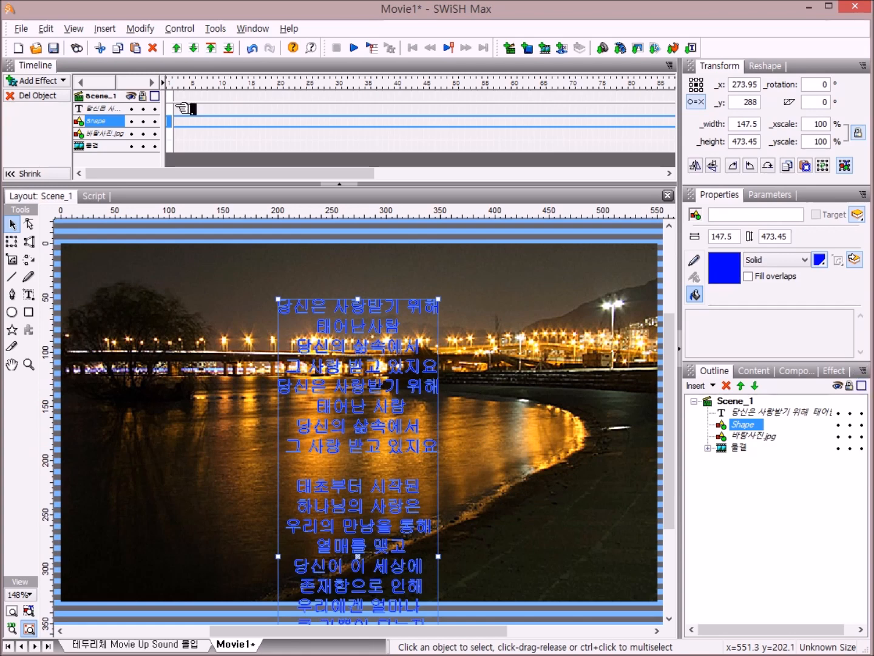
Give the lyrics shape a solid line stroke with a thickness of 2 pixels
{"action": "left_click", "coordinate": [22, 276]}
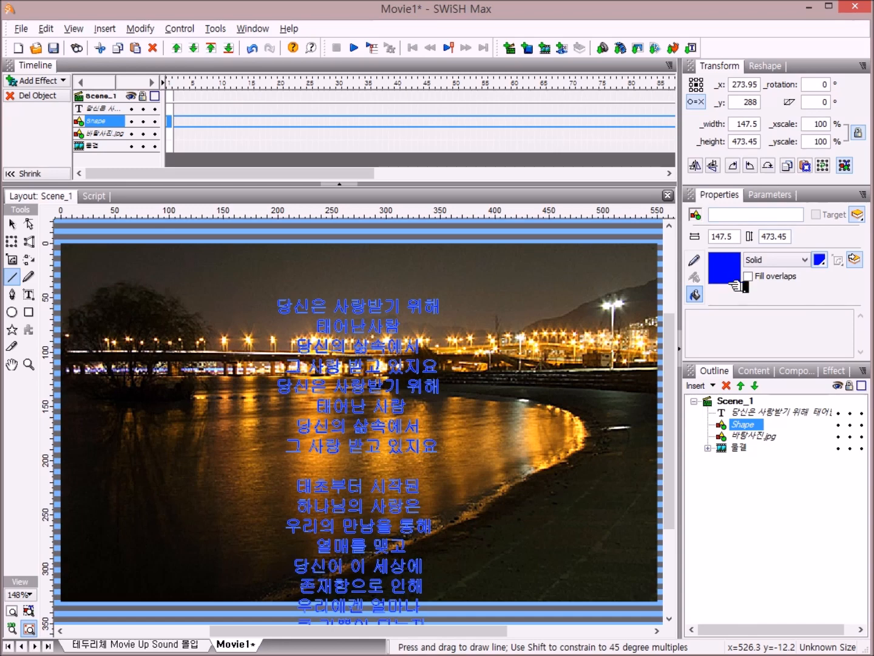
{"action": "left_click", "coordinate": [694, 259]}
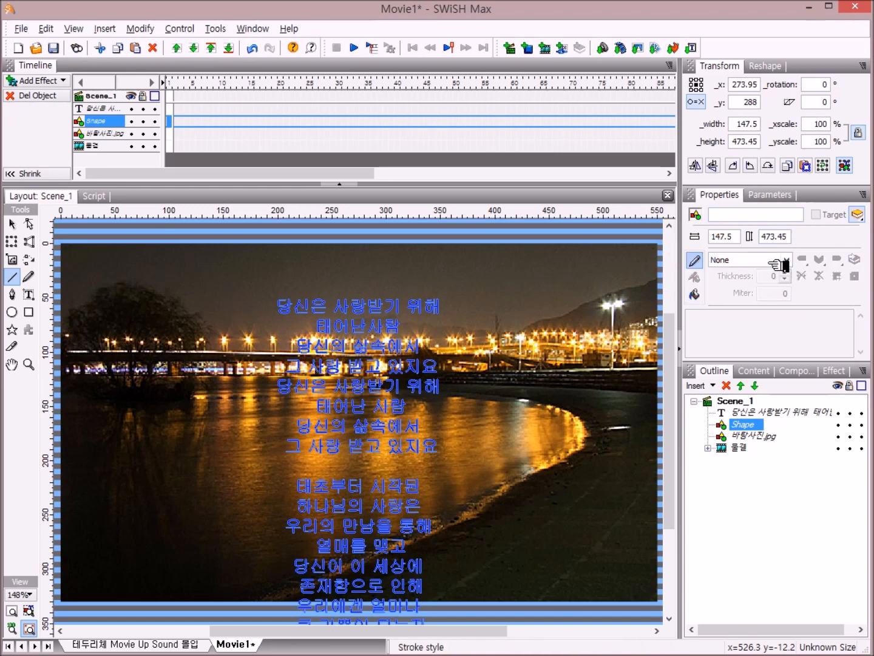
{"action": "left_click", "coordinate": [788, 259]}
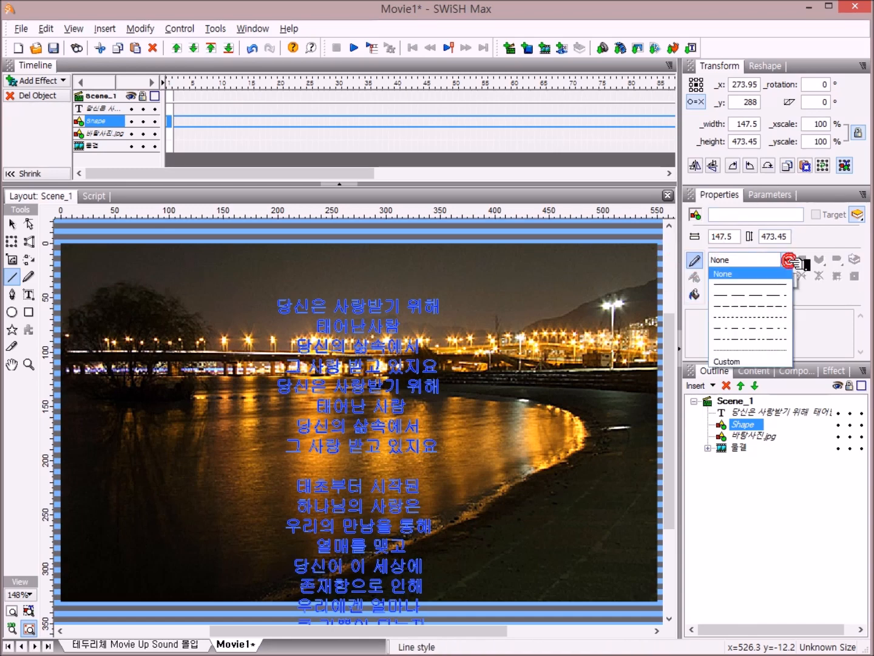
{"action": "left_click", "coordinate": [770, 284]}
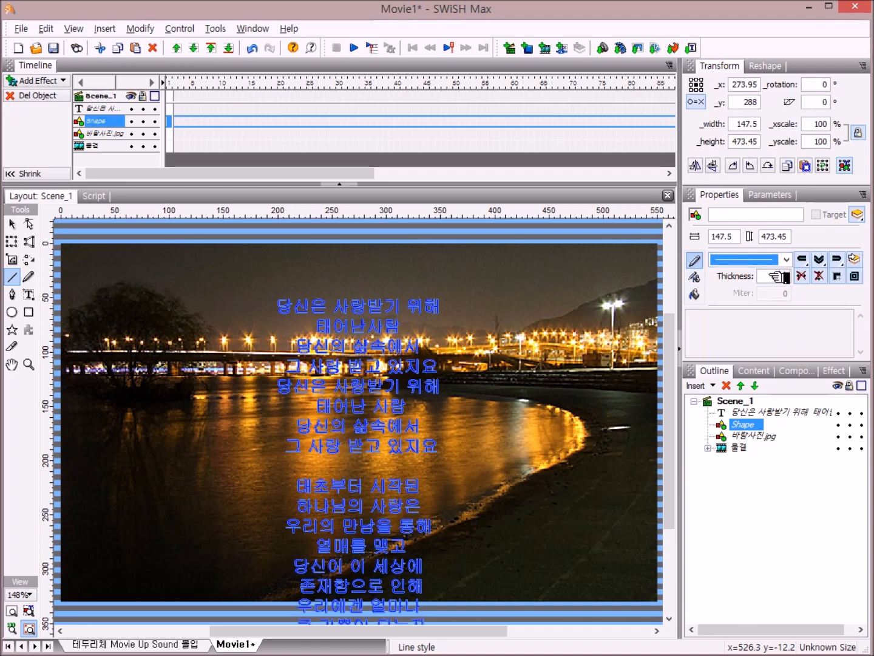
{"action": "left_click", "coordinate": [777, 276]}
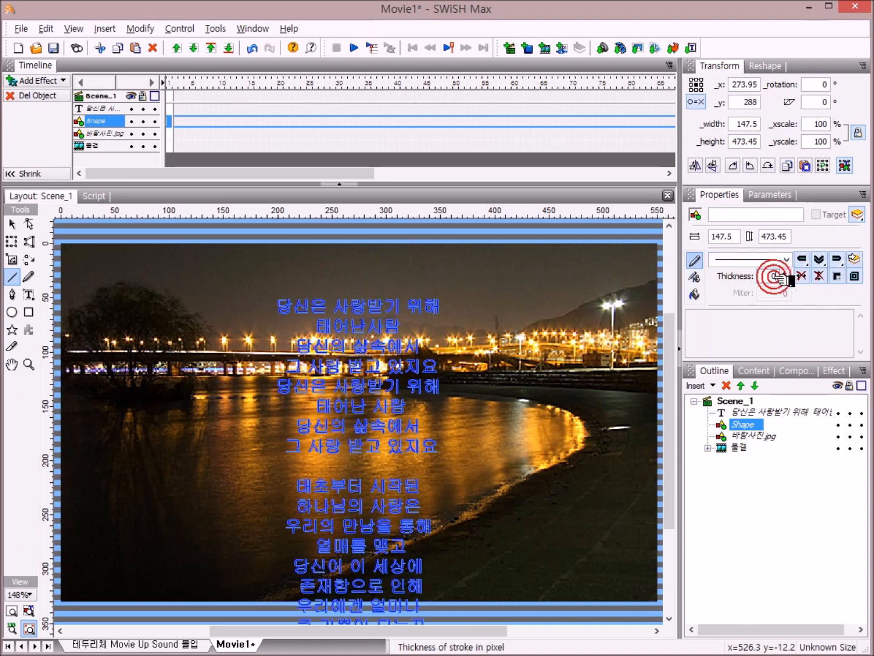
{"action": "type", "text": "2"}
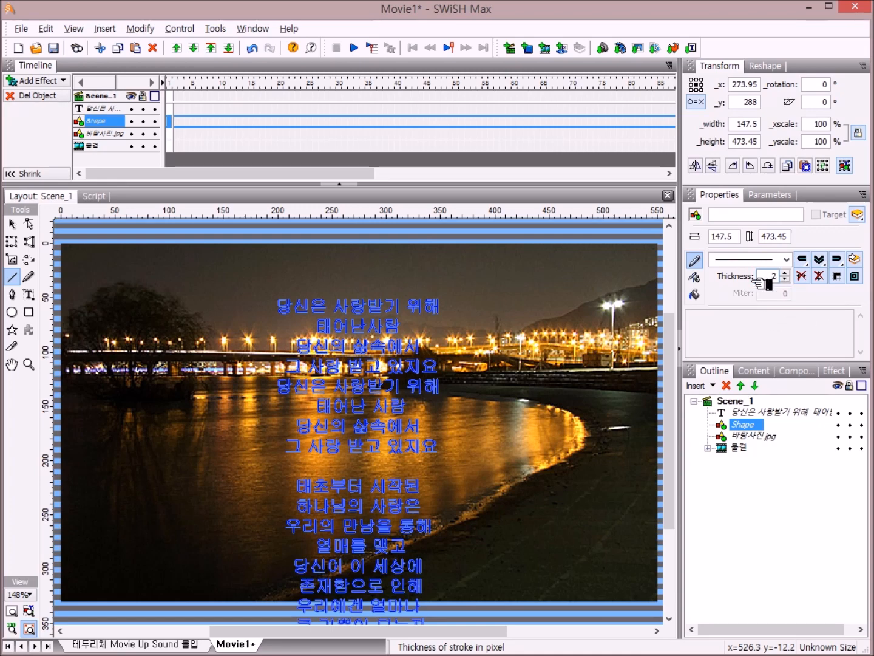
Set the lyrics shape's stroke color to solid white
{"action": "left_click", "coordinate": [694, 277]}
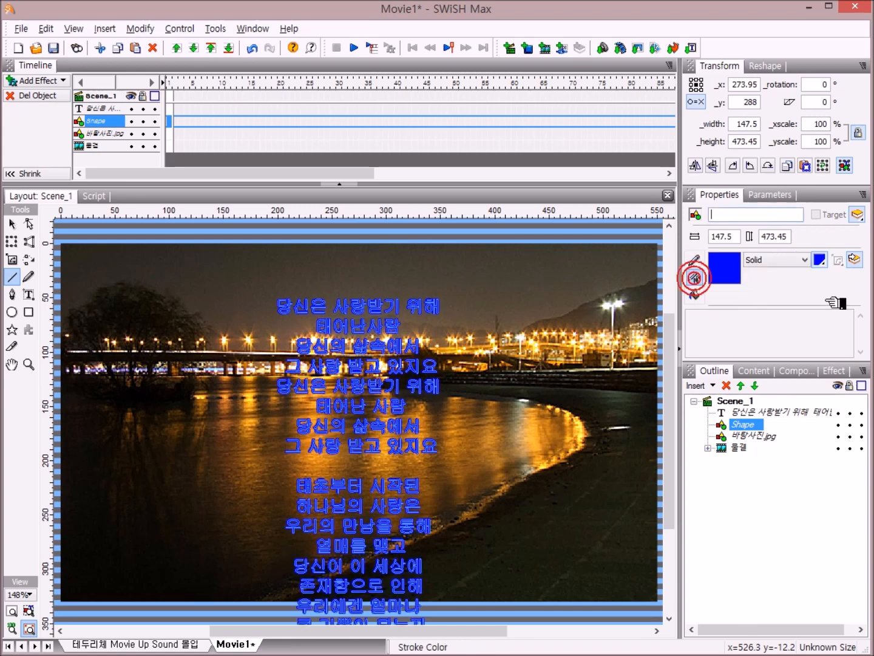
{"action": "left_click", "coordinate": [821, 260]}
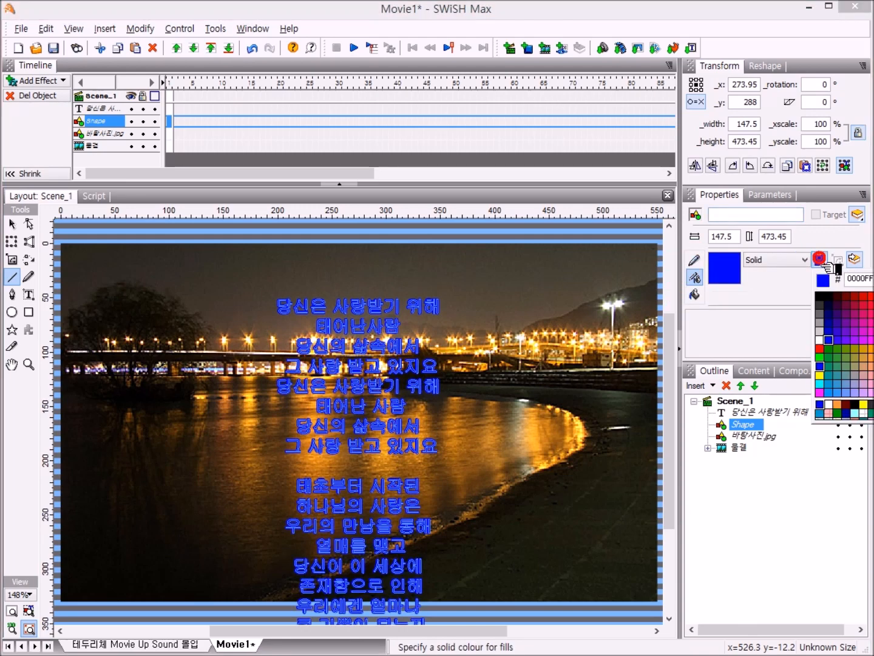
{"action": "left_click", "coordinate": [819, 336]}
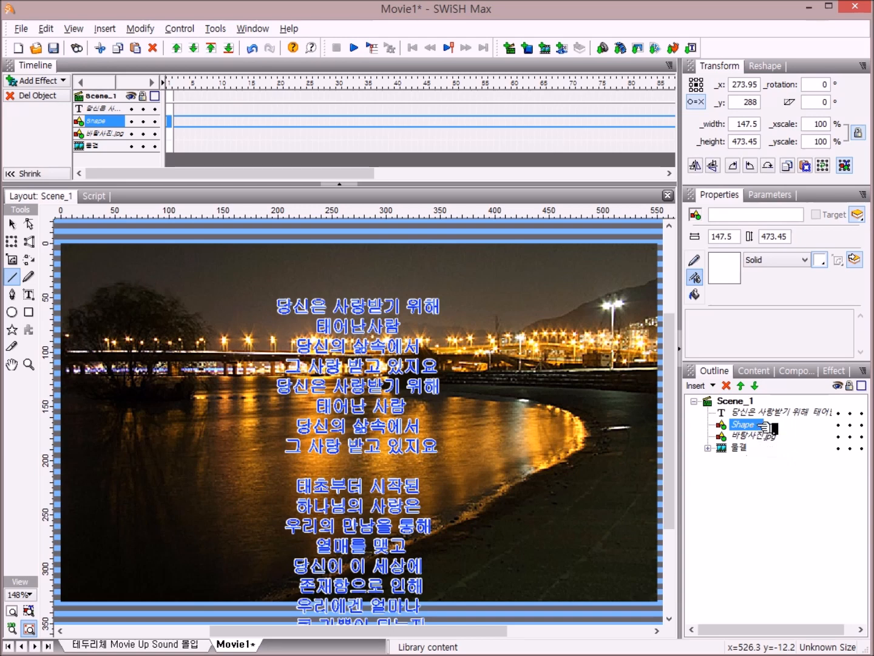
Group the lyrics text and its outlined shape as a movie clip and rename the clip 글월
{"action": "left_click", "coordinate": [780, 412], "text": "ctrl"}
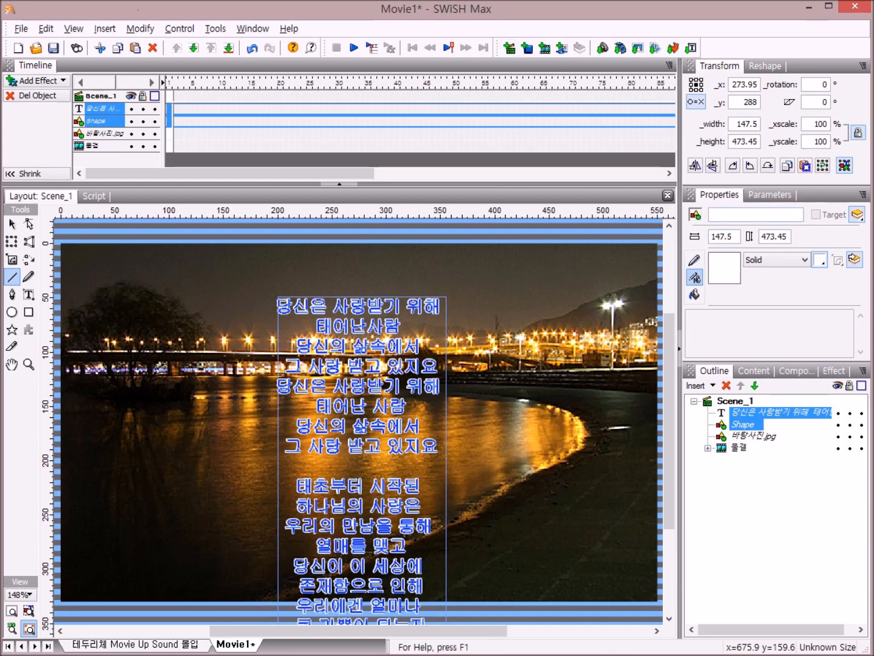
{"action": "left_click", "coordinate": [145, 28]}
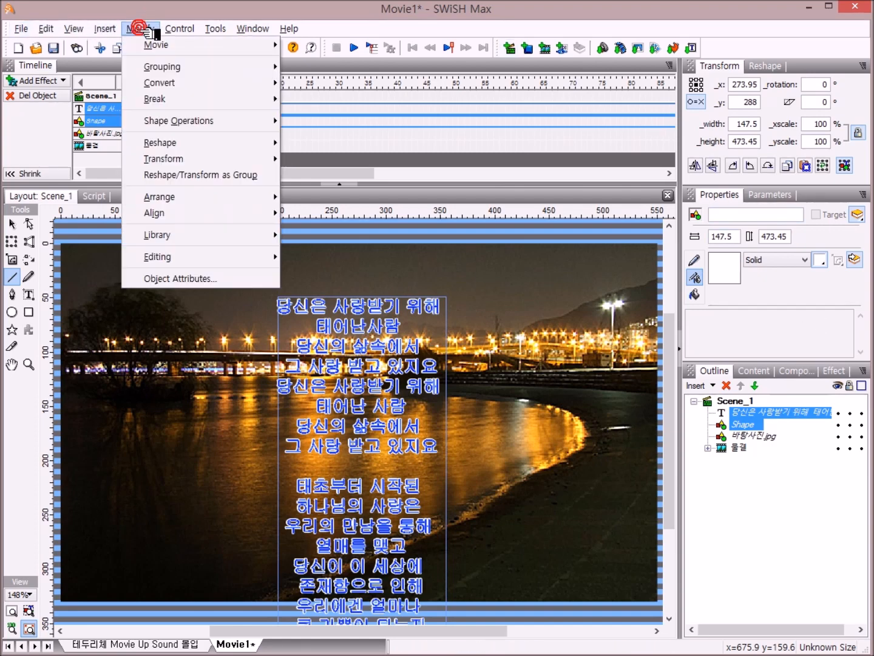
{"action": "mouse_move", "coordinate": [190, 68]}
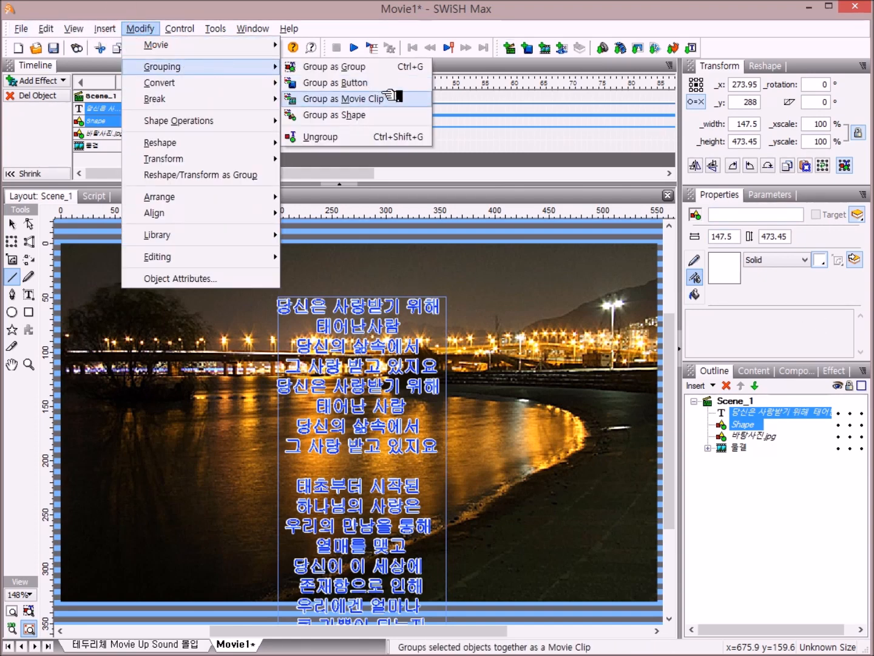
{"action": "left_click", "coordinate": [340, 99]}
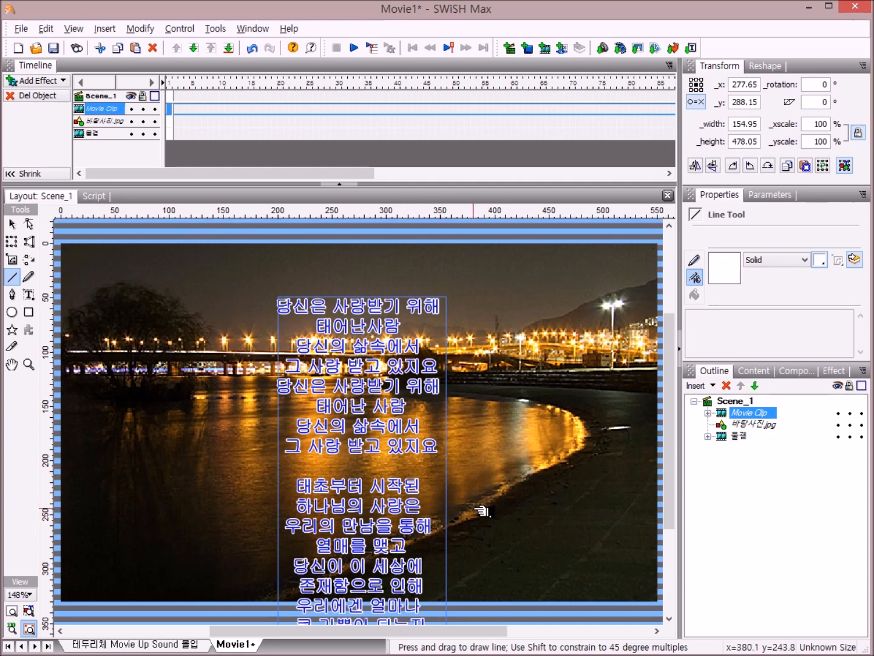
{"action": "left_click", "coordinate": [771, 414]}
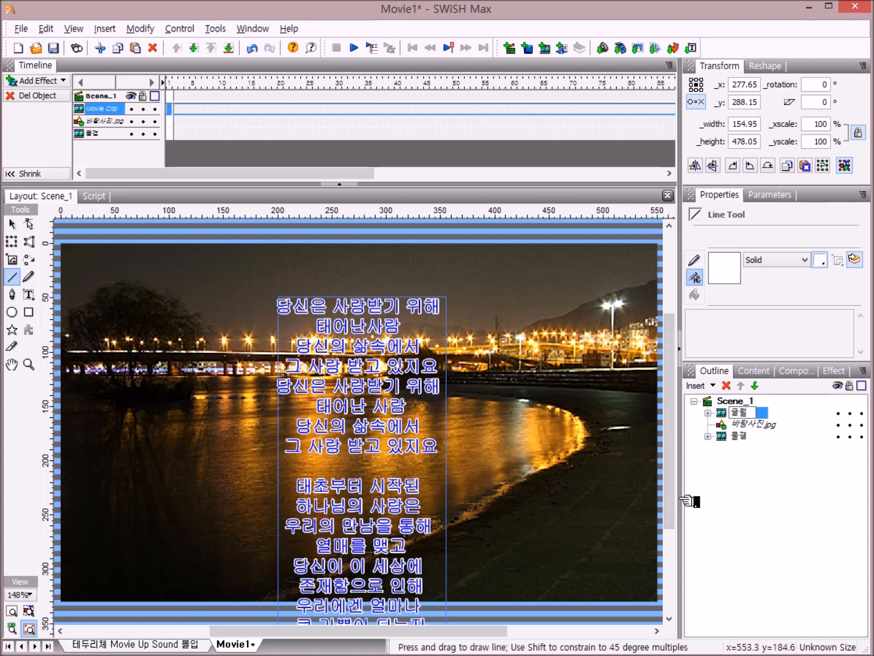
Draw a rectangle of about 175 x 117 in Scene_1 over the middle lyric lines
{"action": "left_click", "coordinate": [740, 402]}
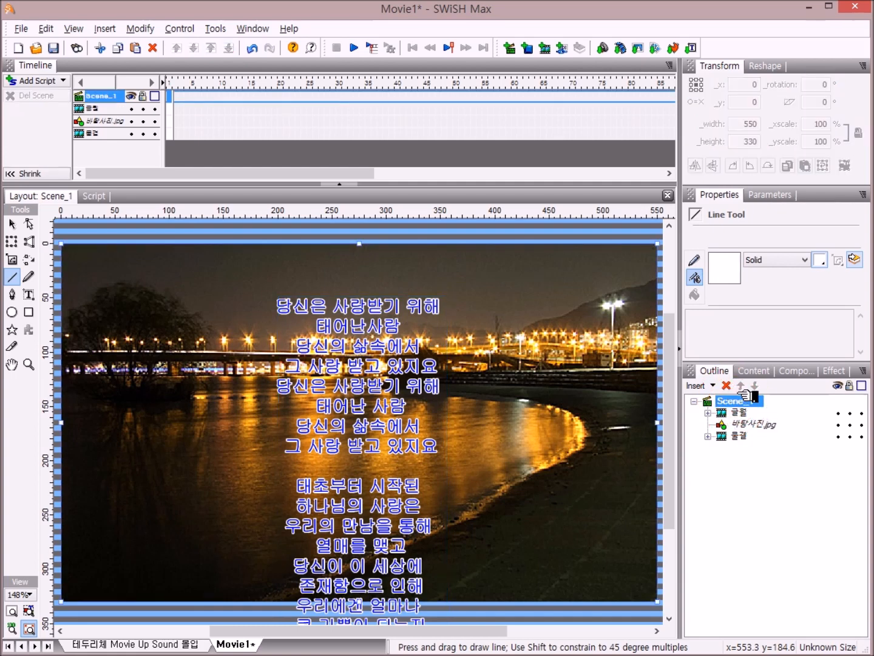
{"action": "left_click", "coordinate": [37, 313]}
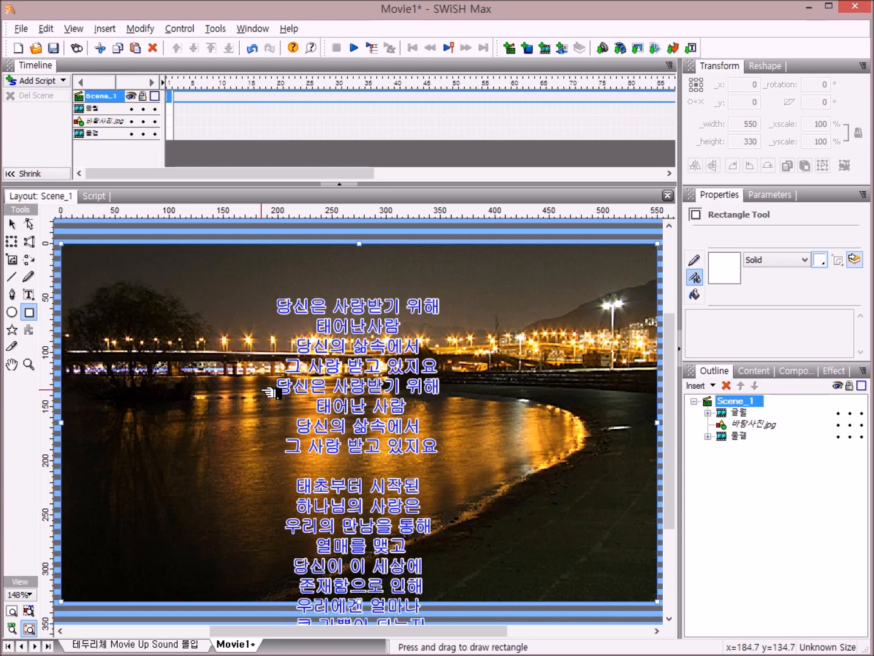
{"action": "left_click_drag", "start_coordinate": [260, 389], "coordinate": [459, 519]}
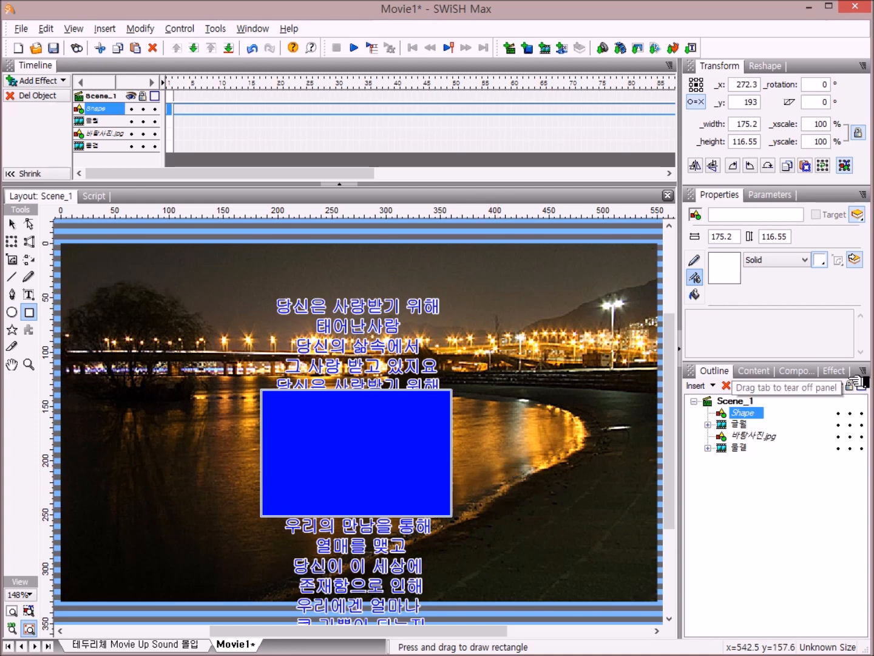
Rename the rectangle shape 마스크 and move it one level down in the stacking order, beneath the 글월 clip
{"action": "left_click", "coordinate": [753, 412]}
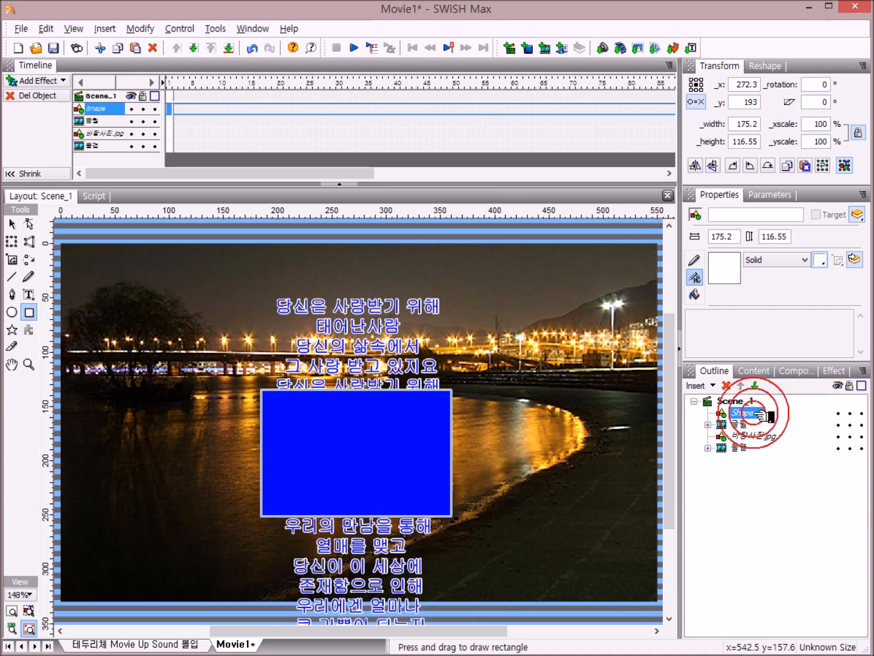
{"action": "left_click", "coordinate": [752, 413]}
{"action": "key", "text": "BackSpace"}
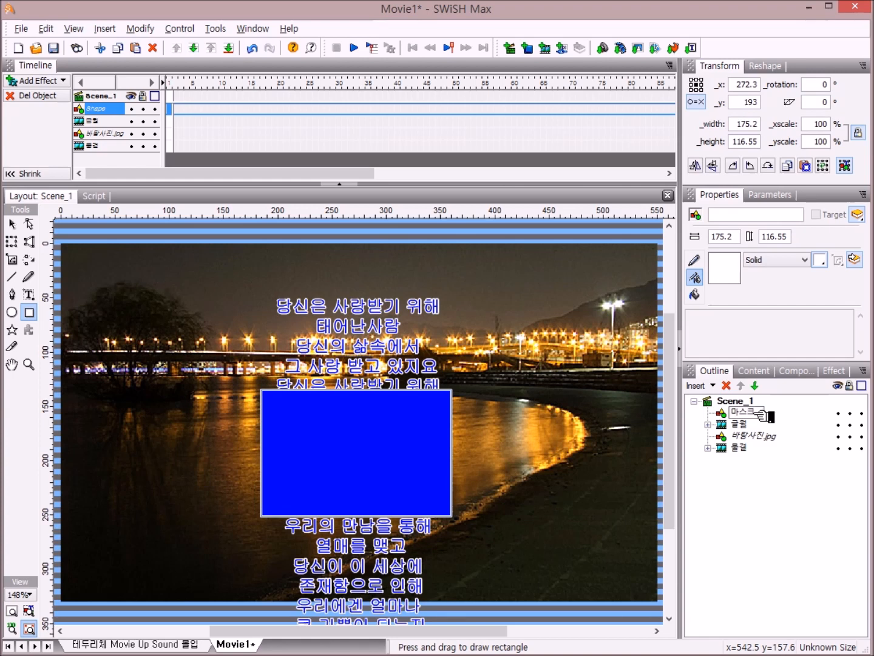
{"action": "type", "text": "마스크"}
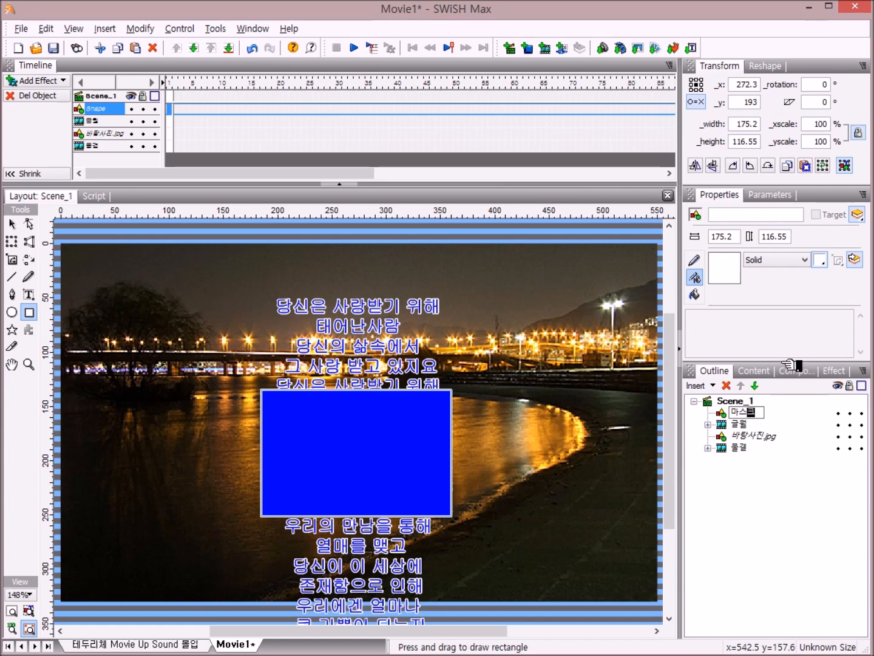
{"action": "left_click", "coordinate": [759, 387]}
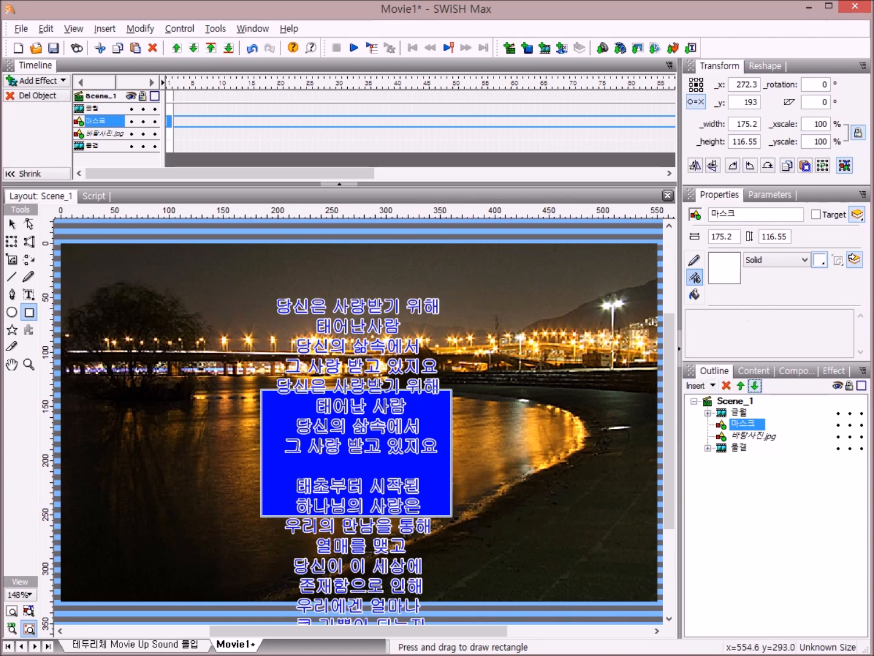
Move the 글월 clip straight down with the Selection tool to about y 545.55, below the rectangle
{"action": "left_click", "coordinate": [736, 414]}
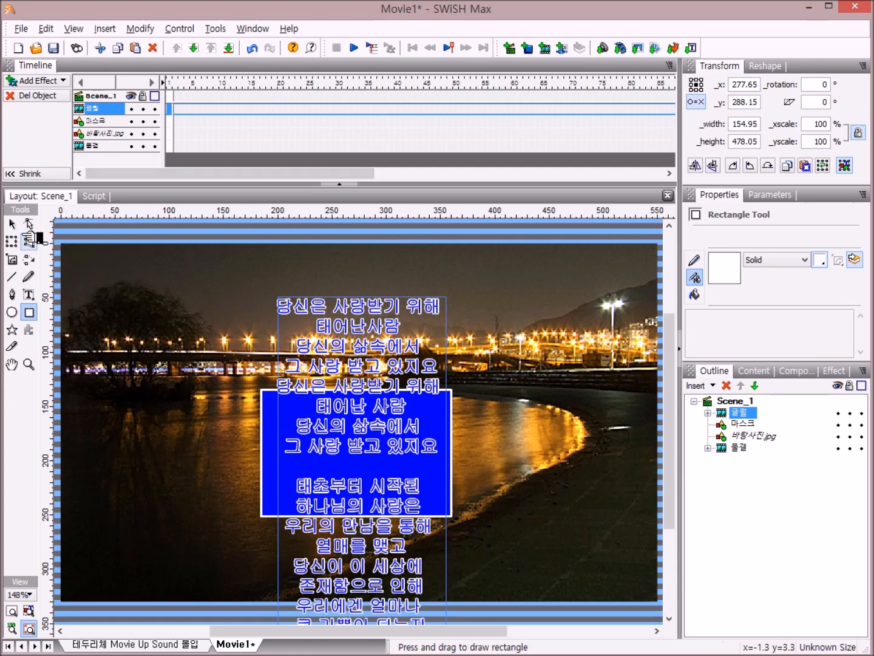
{"action": "left_click", "coordinate": [13, 224]}
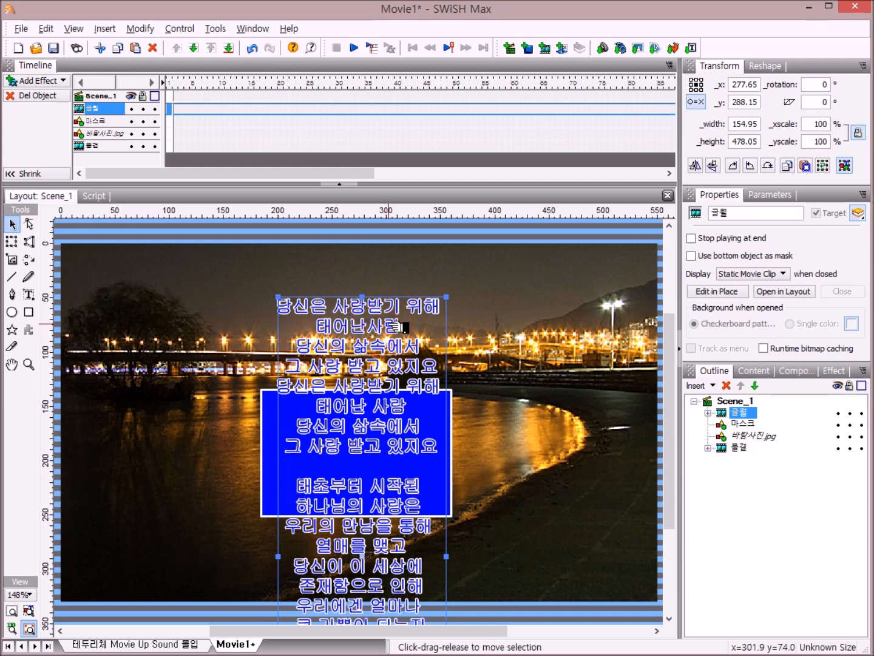
{"action": "left_click_drag", "start_coordinate": [397, 325], "coordinate": [390, 606]}
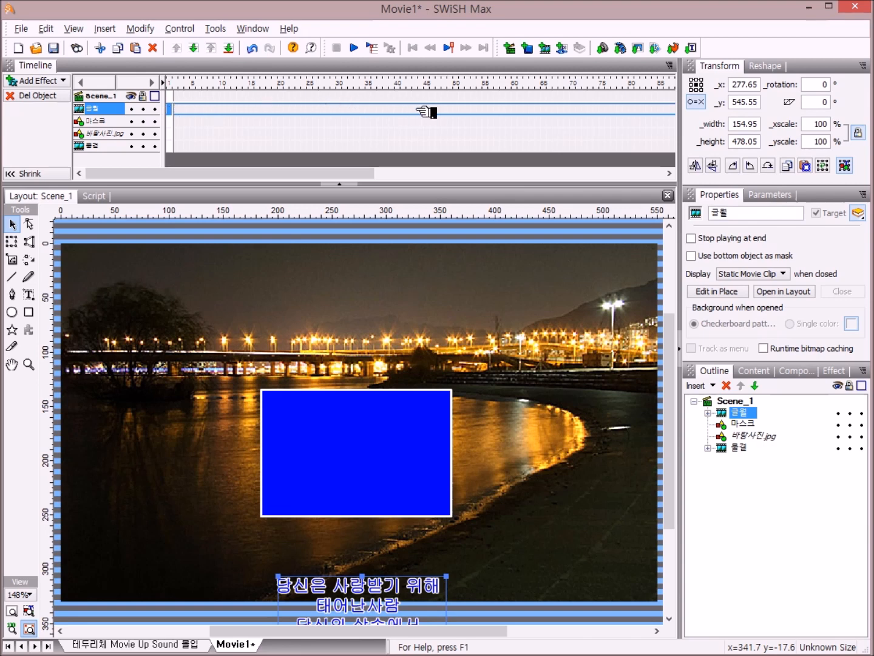
Add a Move effect to the 글월 clip starting at frame 270
{"action": "left_click_drag", "start_coordinate": [126, 176], "coordinate": [514, 190]}
{"action": "left_click_drag", "start_coordinate": [586, 192], "coordinate": [478, 182]}
{"action": "left_click_drag", "start_coordinate": [385, 174], "coordinate": [629, 186]}
{"action": "left_click_drag", "start_coordinate": [697, 190], "coordinate": [592, 193]}
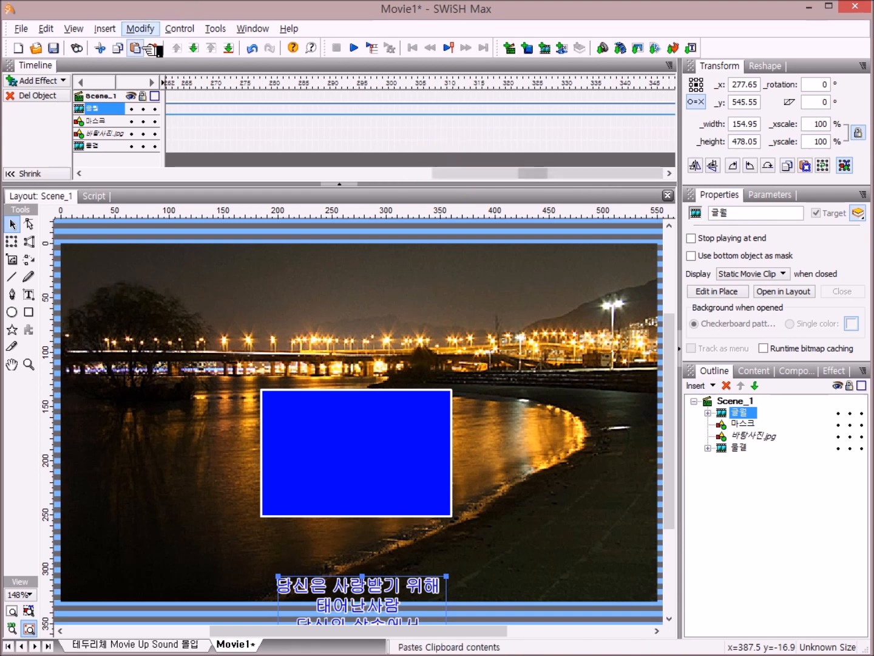
{"action": "right_click", "coordinate": [217, 109]}
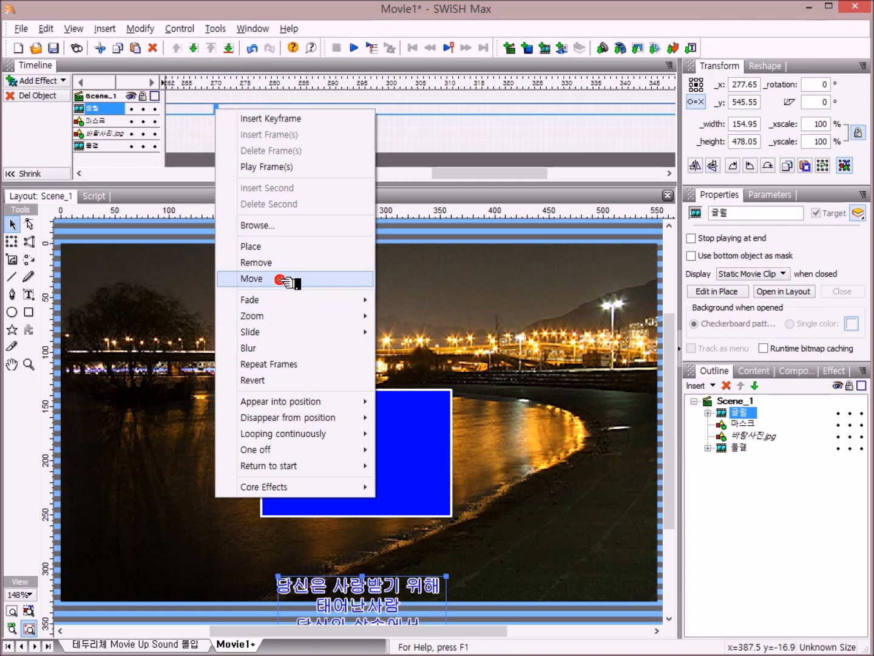
{"action": "left_click", "coordinate": [252, 279]}
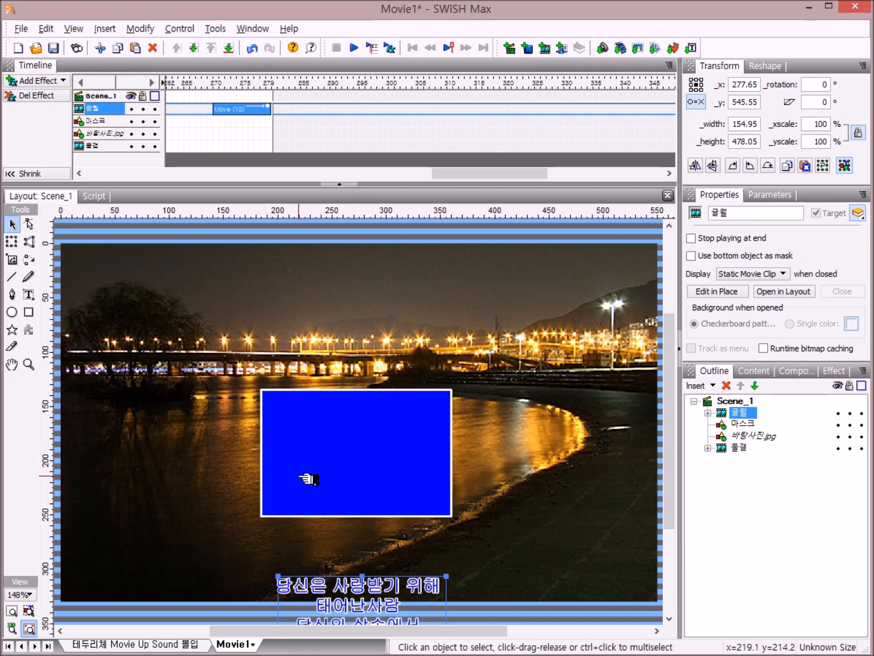
Set the duration of the 글월 clip's Move effect to 1500 frames
{"action": "left_click", "coordinate": [262, 110]}
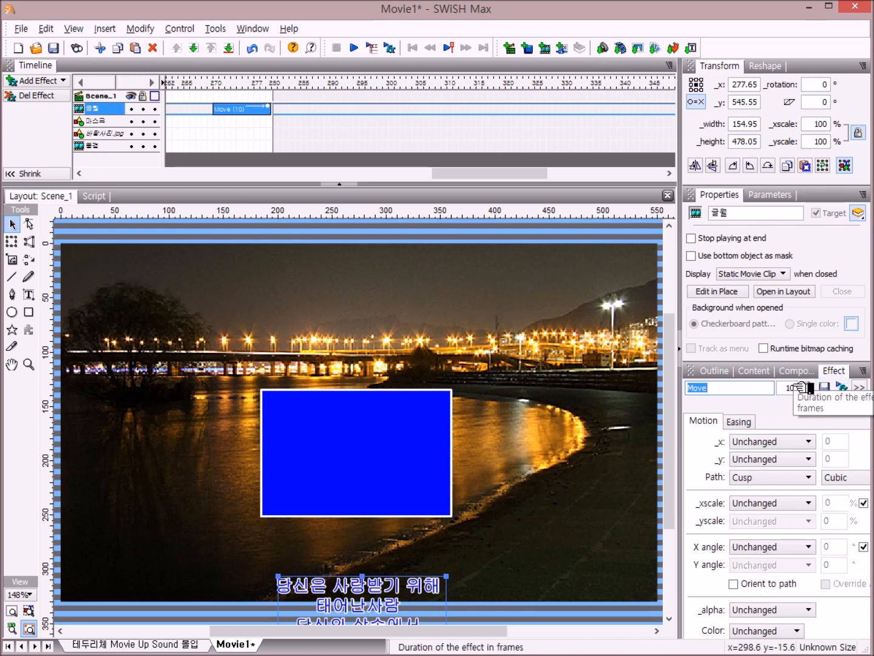
{"action": "left_click", "coordinate": [801, 387]}
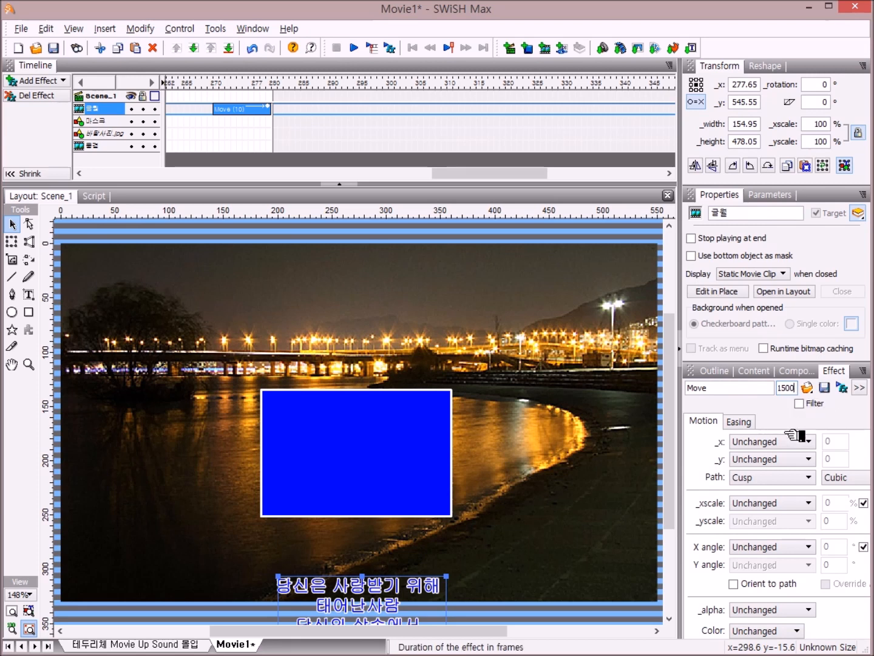
{"action": "key", "text": "Return"}
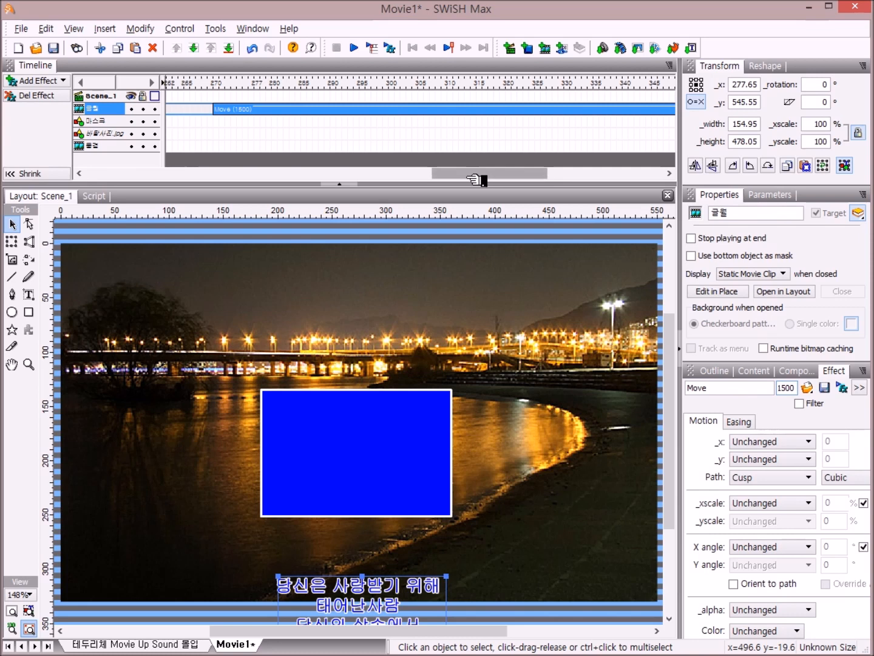
At frame 1770, just past the Move effect's end, move the 글월 clip straight up to about y 265.9
{"action": "left_click_drag", "start_coordinate": [473, 177], "coordinate": [613, 178]}
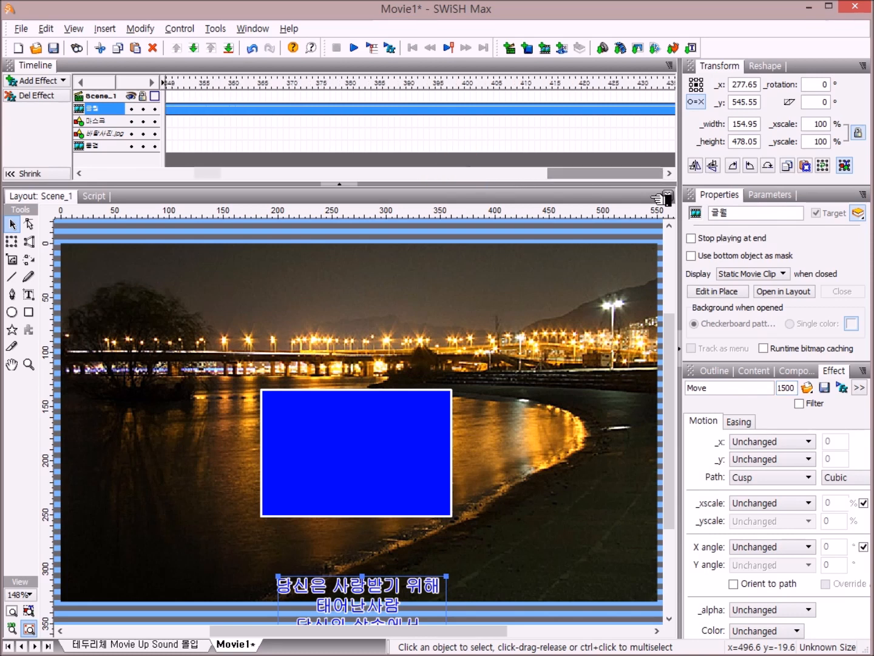
{"action": "left_click_drag", "start_coordinate": [210, 173], "coordinate": [656, 174]}
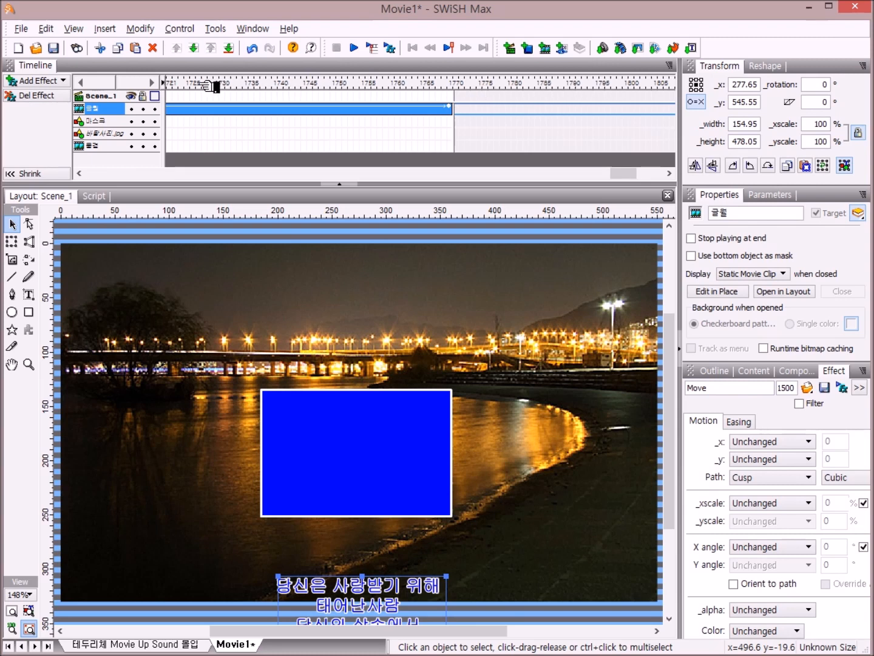
{"action": "left_click", "coordinate": [456, 84]}
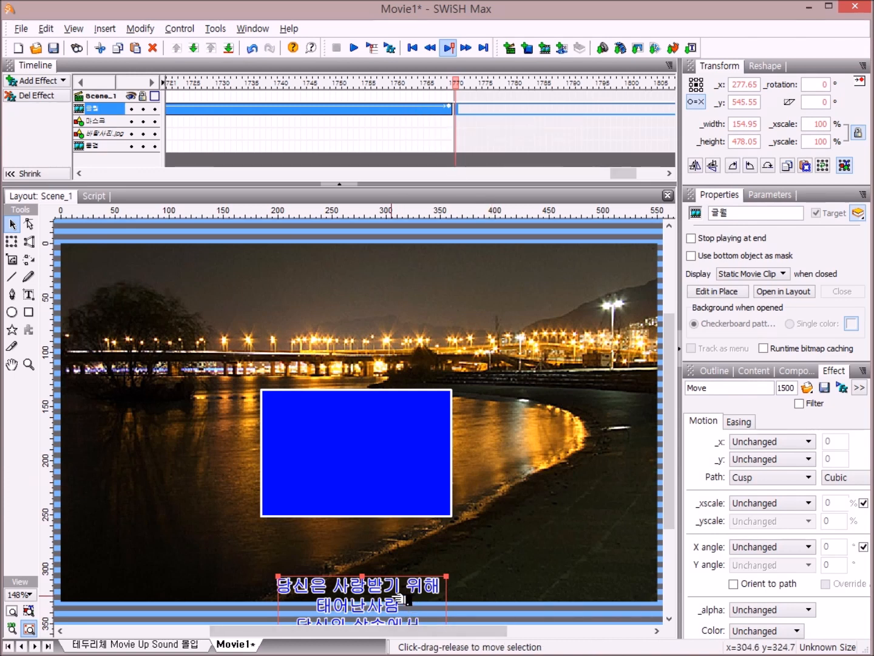
{"action": "left_click", "coordinate": [14, 225]}
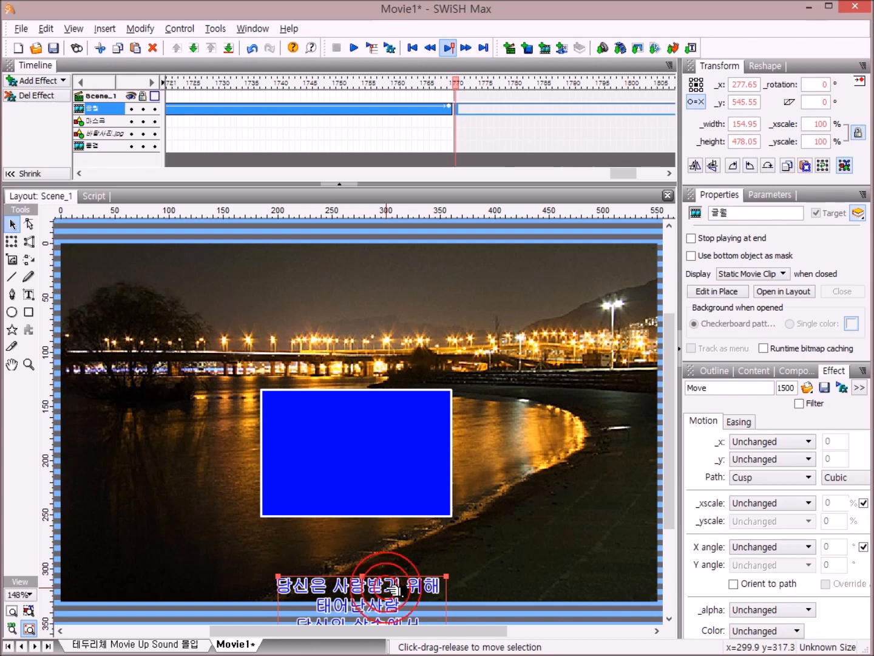
{"action": "left_click_drag", "start_coordinate": [395, 589], "coordinate": [423, 309]}
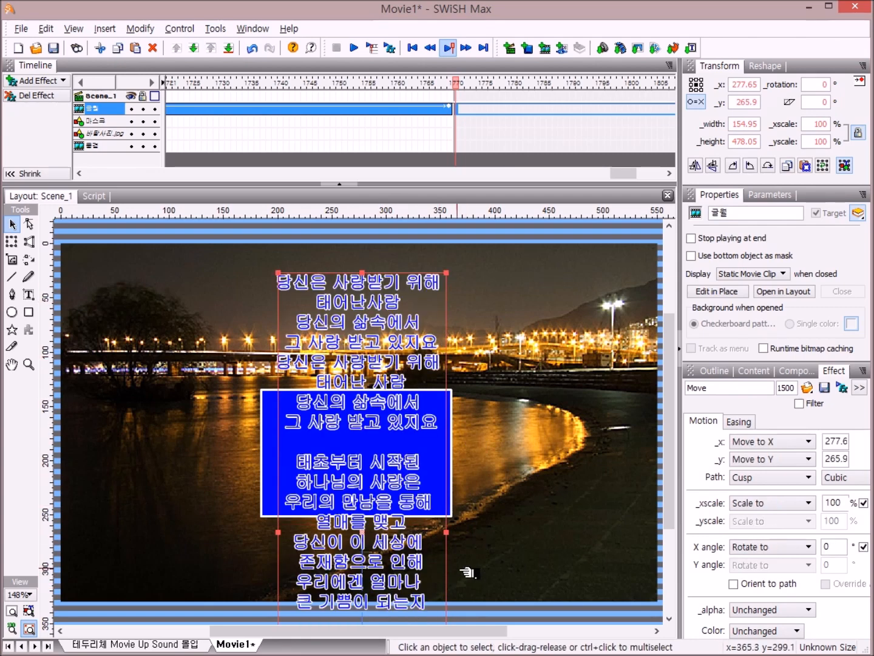
At frame 1770, move the 글월 clip straight up to about y -207.05, so all its text clears the blue rectangle
{"action": "left_click_drag", "start_coordinate": [417, 571], "coordinate": [425, 290]}
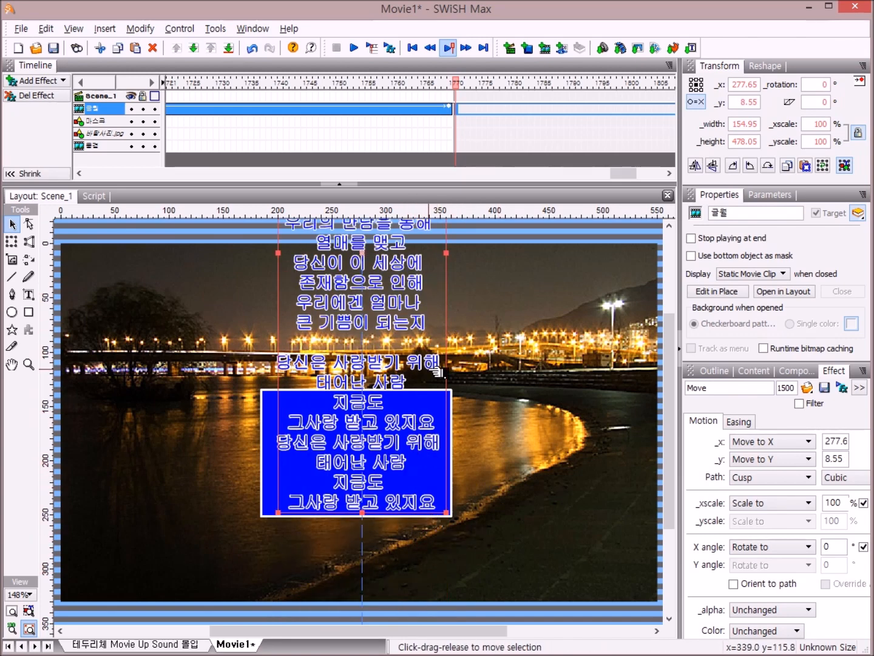
{"action": "left_click_drag", "start_coordinate": [425, 499], "coordinate": [437, 269]}
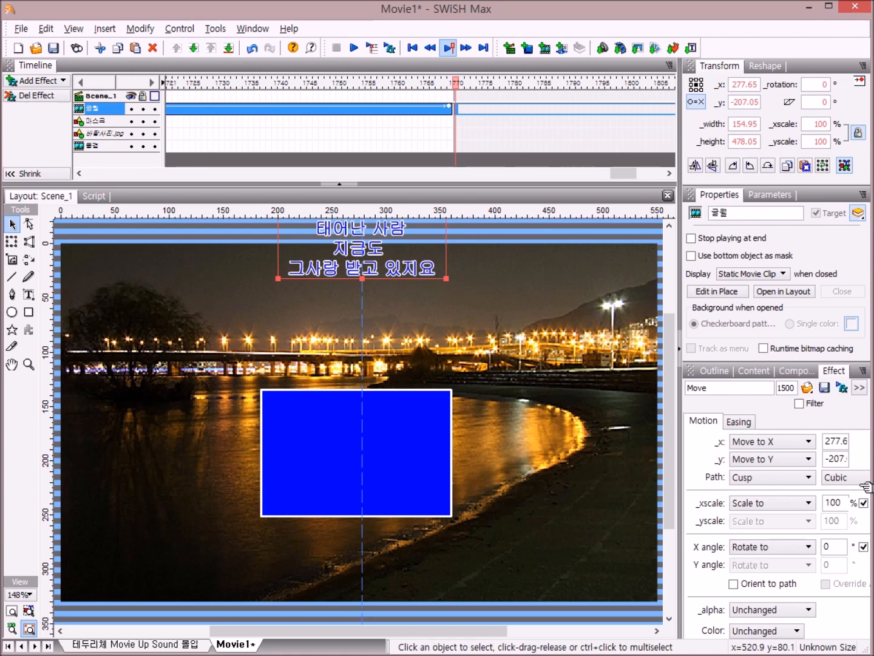
Group the 글월 clip and the 마스크 shape together as a movie clip
{"action": "left_click", "coordinate": [719, 371]}
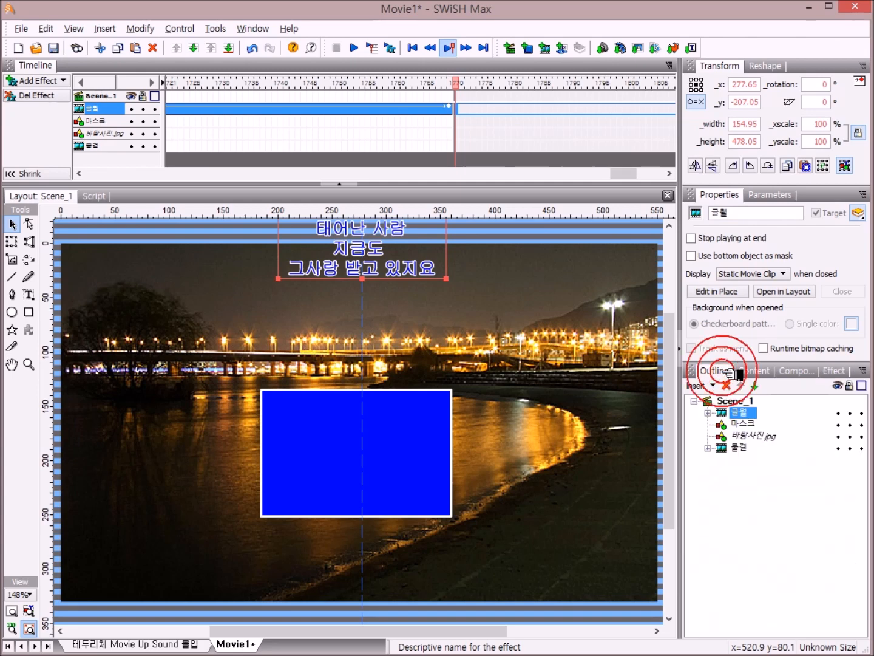
{"action": "left_click", "coordinate": [751, 412]}
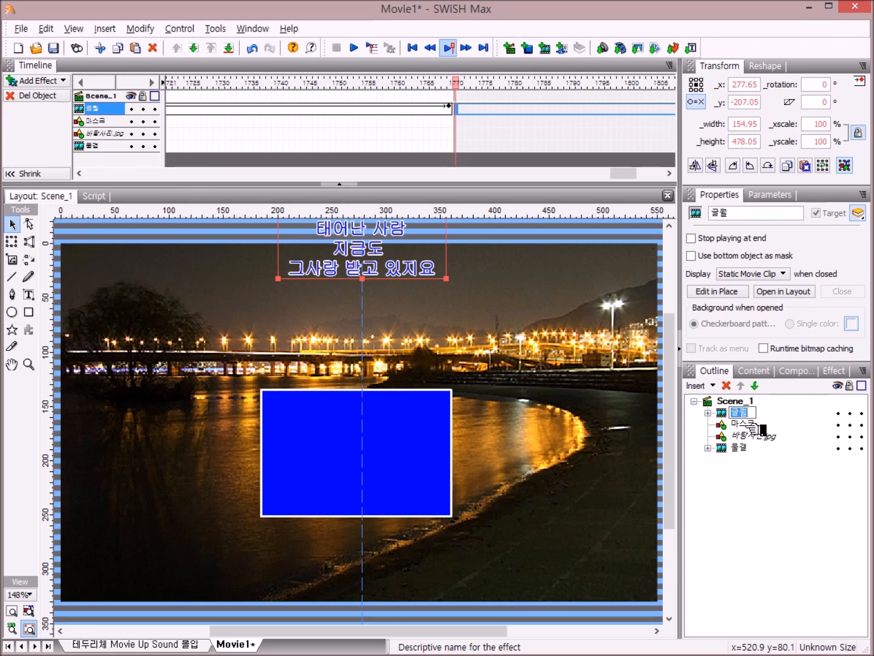
{"action": "left_click", "coordinate": [753, 425], "text": "ctrl"}
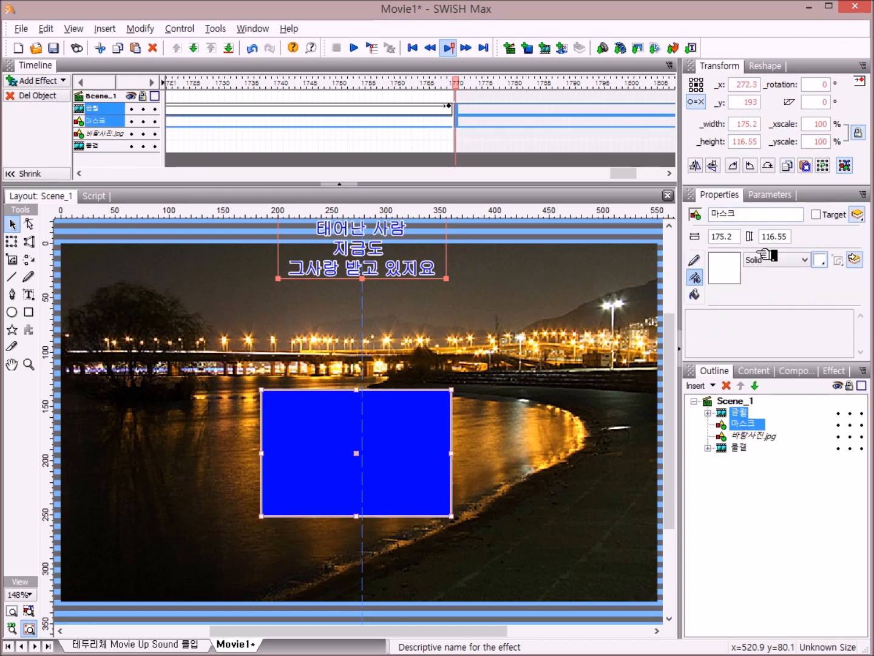
{"action": "left_click", "coordinate": [140, 29]}
{"action": "mouse_move", "coordinate": [163, 68]}
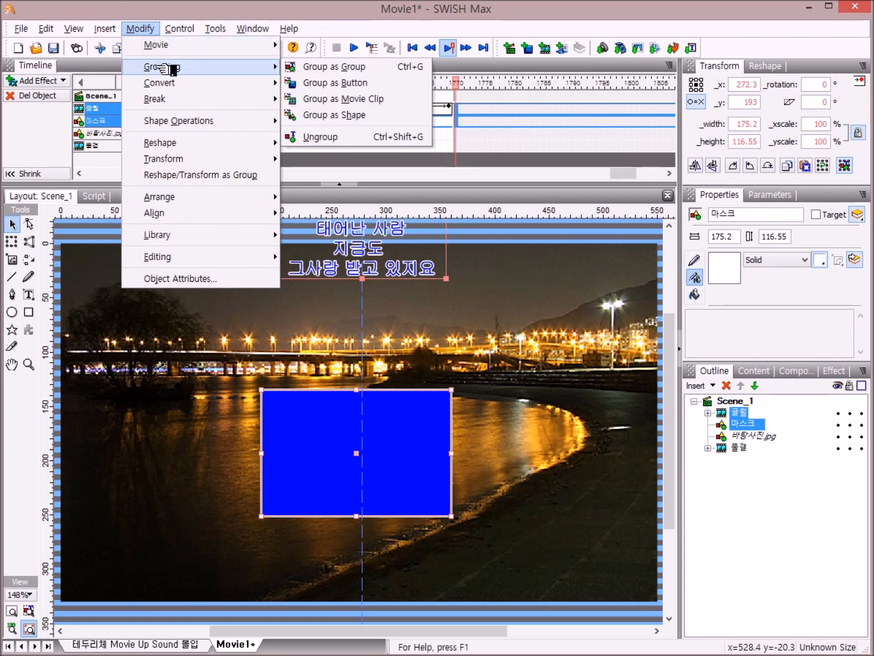
{"action": "left_click", "coordinate": [419, 103]}
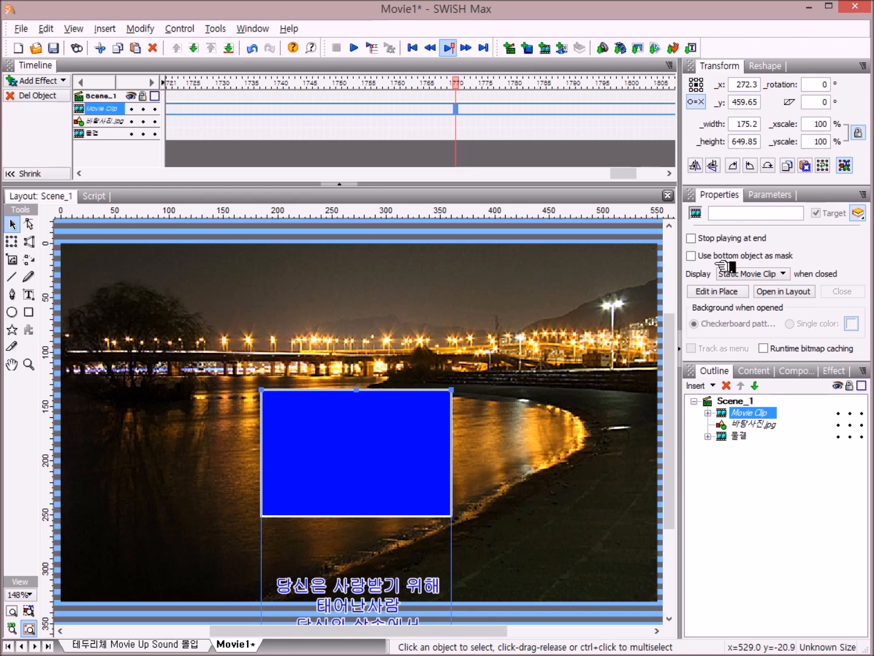
Make the new movie clip use its bottom object as mask, and preview the movie briefly
{"action": "left_click", "coordinate": [692, 255]}
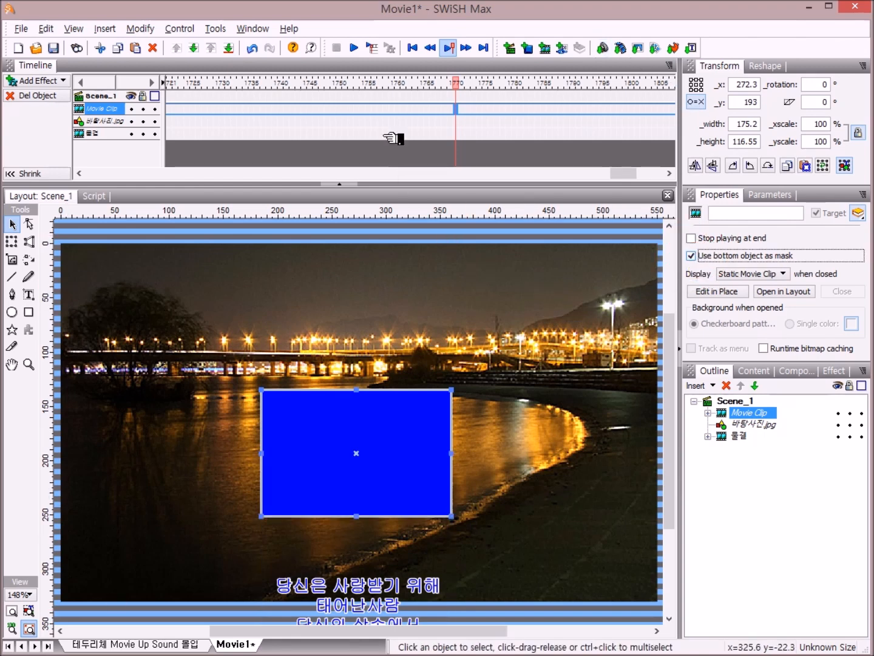
{"action": "left_click", "coordinate": [354, 48]}
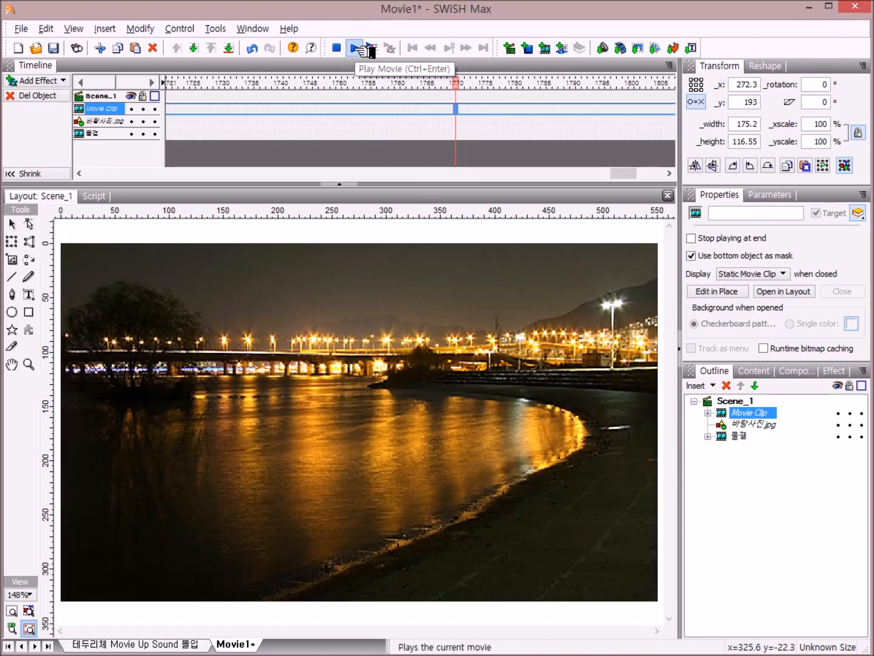
{"action": "left_click", "coordinate": [354, 48]}
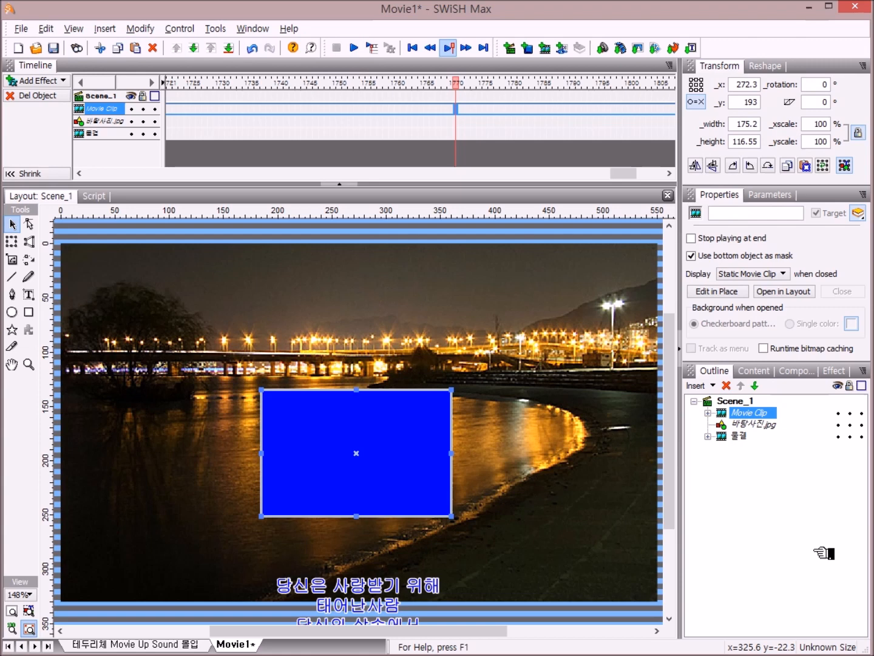
Move the 물결 clip one level up, above 바탕사진.jpg, and play the movie to check the ripple and scrolling lyrics
{"action": "left_click", "coordinate": [740, 437]}
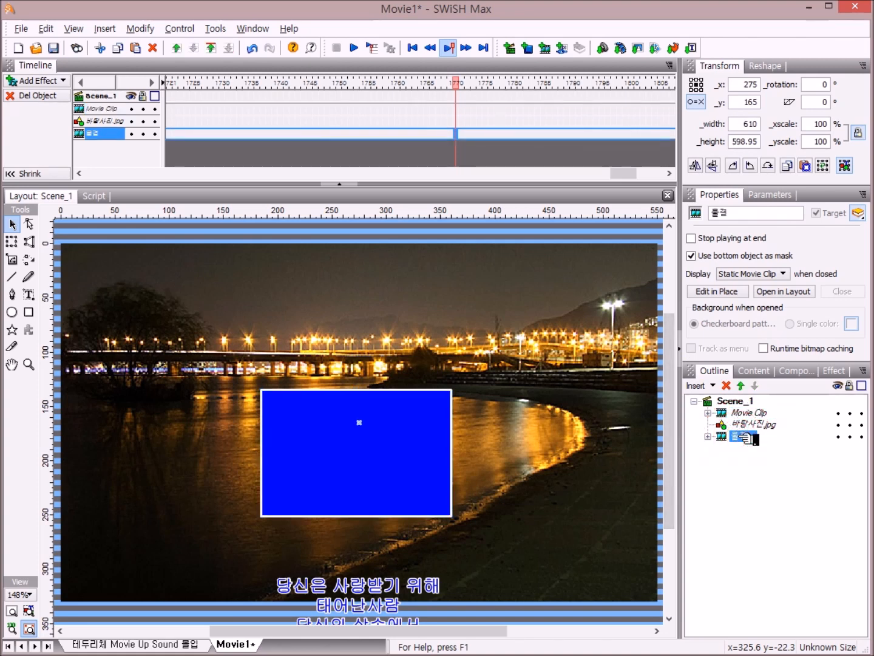
{"action": "left_click", "coordinate": [748, 387]}
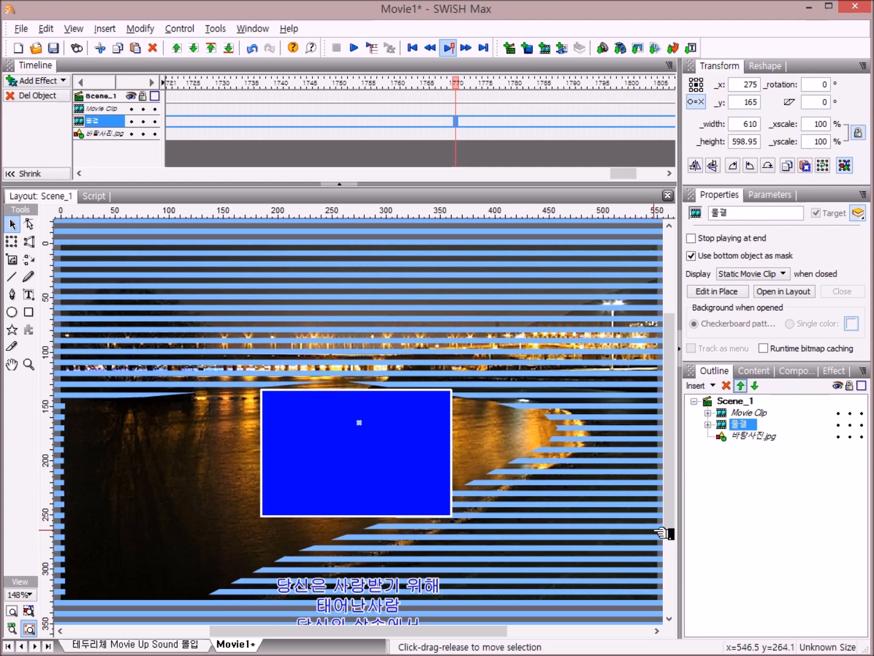
{"action": "left_click", "coordinate": [355, 49]}
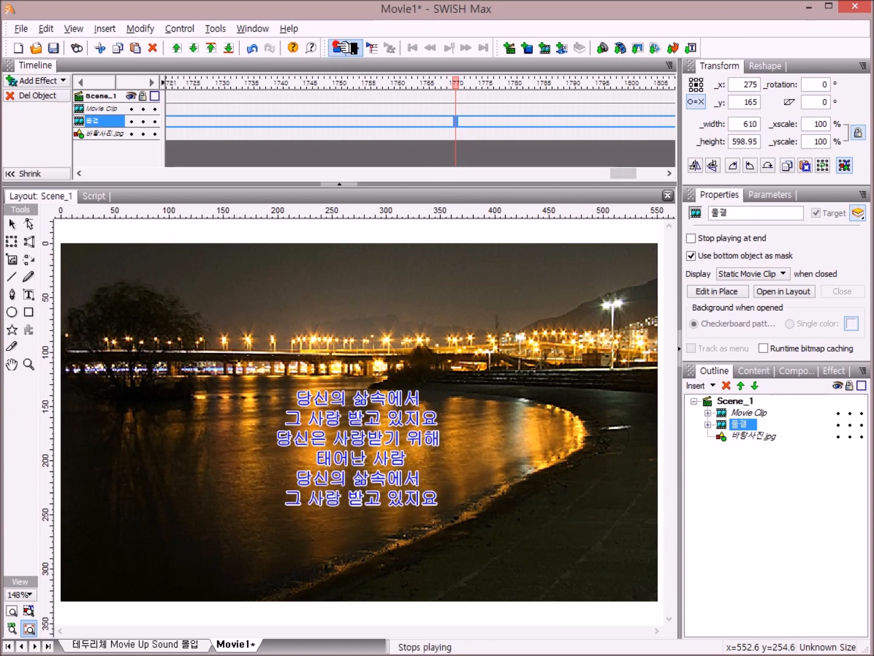
{"action": "left_click", "coordinate": [346, 47]}
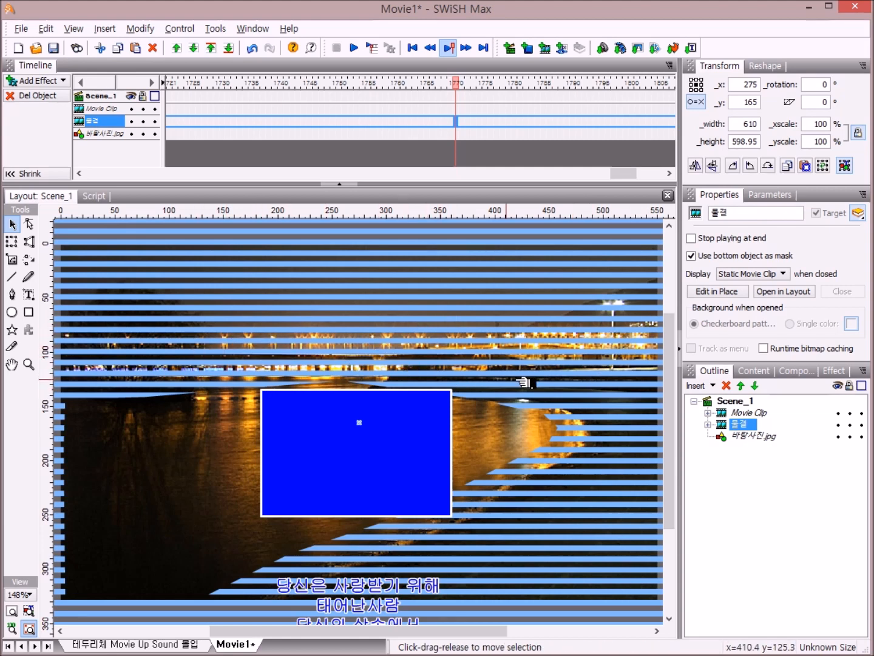
Draw a 3D Button_Bevelled shape about 294 by 294 over the middle of the stage
{"action": "left_click", "coordinate": [20, 332]}
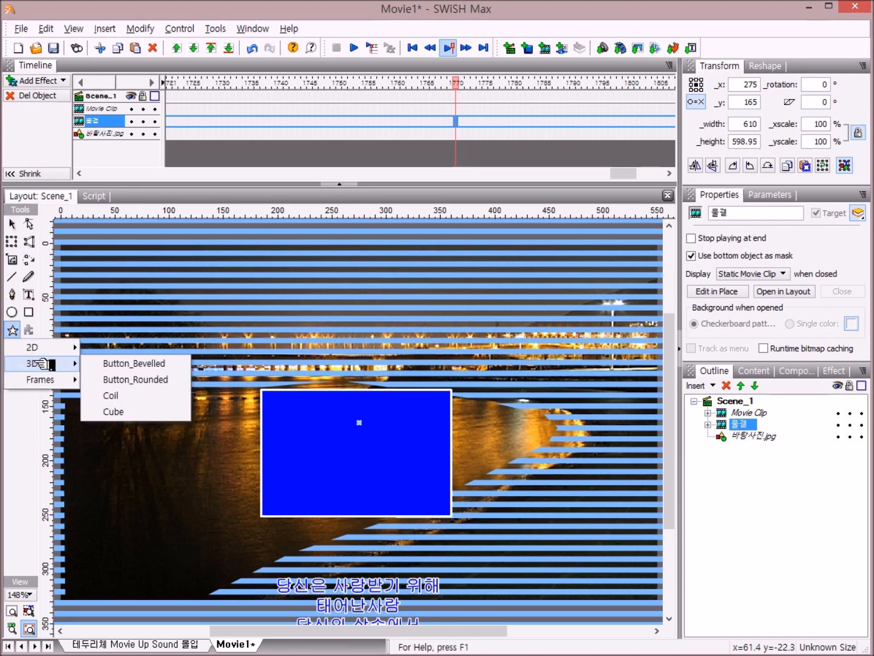
{"action": "left_click", "coordinate": [149, 366]}
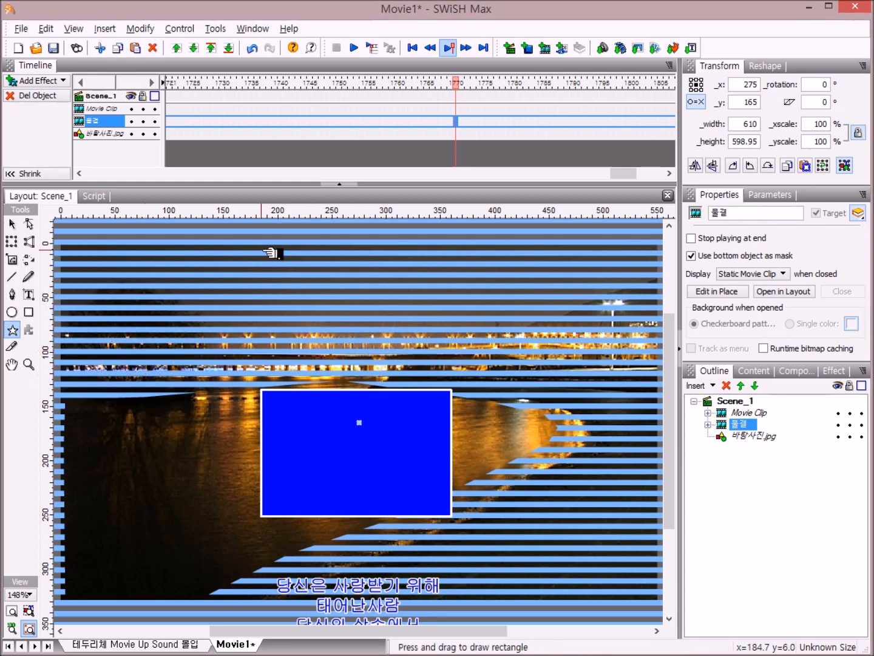
{"action": "left_click_drag", "start_coordinate": [216, 258], "coordinate": [544, 460]}
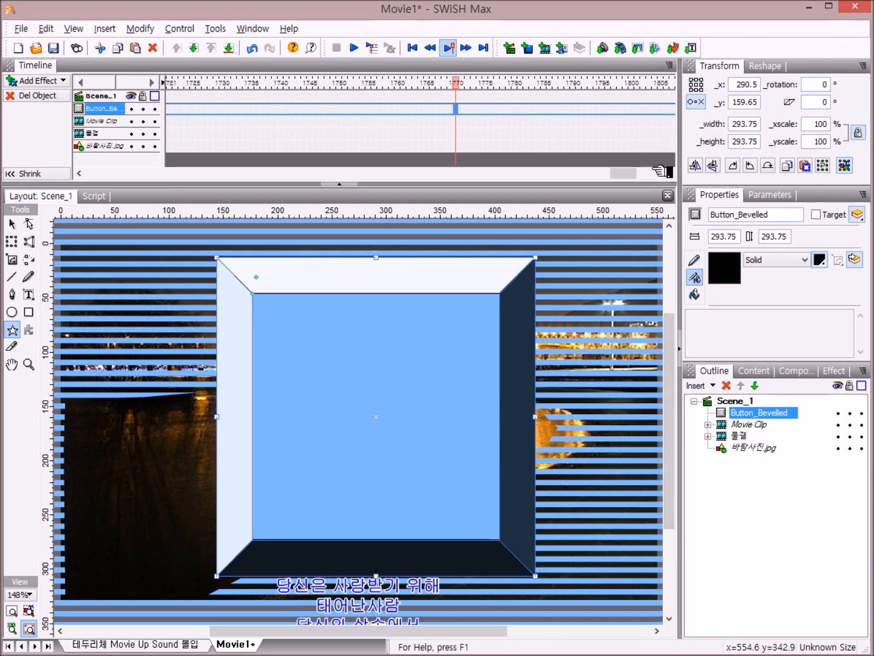
Set the bevelled button's width to 550 and its height to 330
{"action": "left_click", "coordinate": [755, 124]}
{"action": "key", "text": "BackSpace"}
{"action": "key", "text": "BackSpace"}
{"action": "key", "text": "BackSpace"}
{"action": "key", "text": "BackSpace"}
{"action": "key", "text": "BackSpace"}
{"action": "key", "text": "BackSpace"}
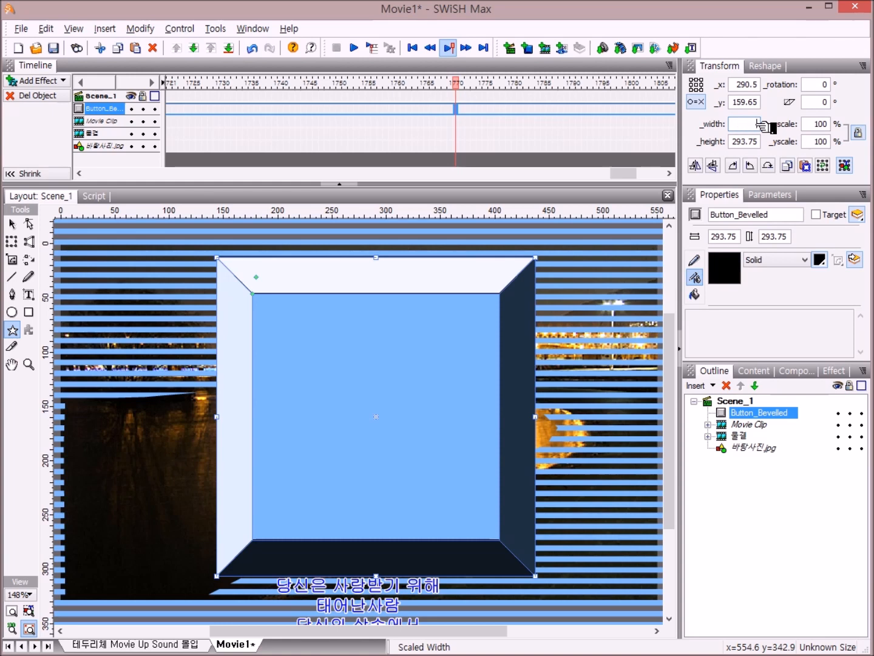
{"action": "type", "text": "550"}
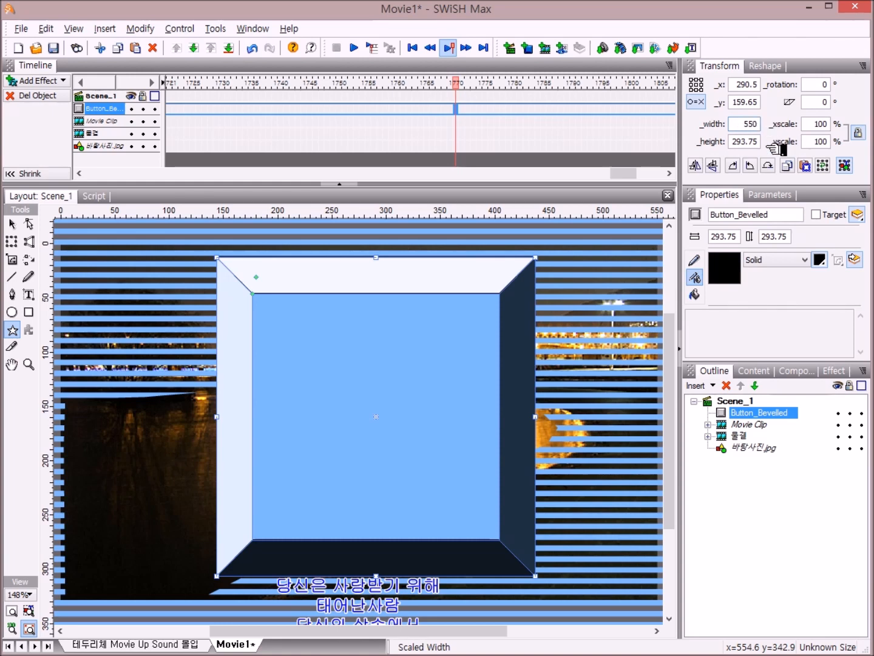
{"action": "key", "text": "Return"}
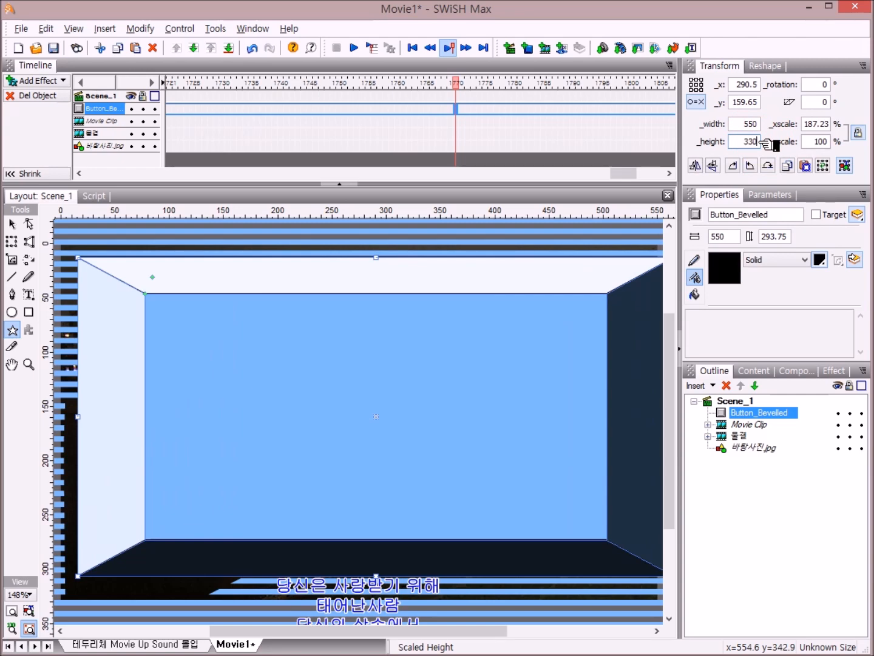
{"action": "key", "text": "Return"}
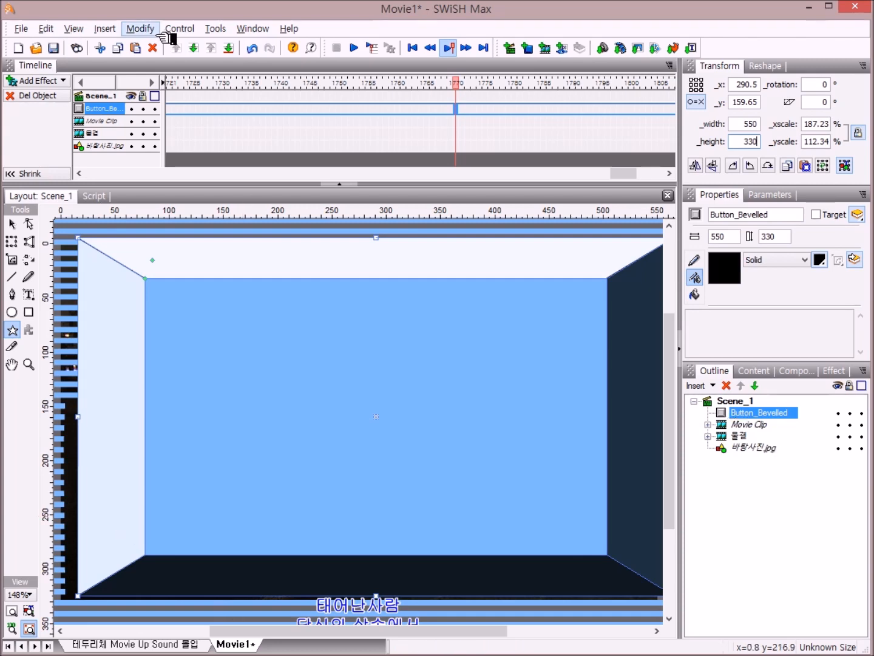
Align the bevelled button to the centre of the stage, horizontally and vertically by reference point
{"action": "left_click", "coordinate": [252, 29]}
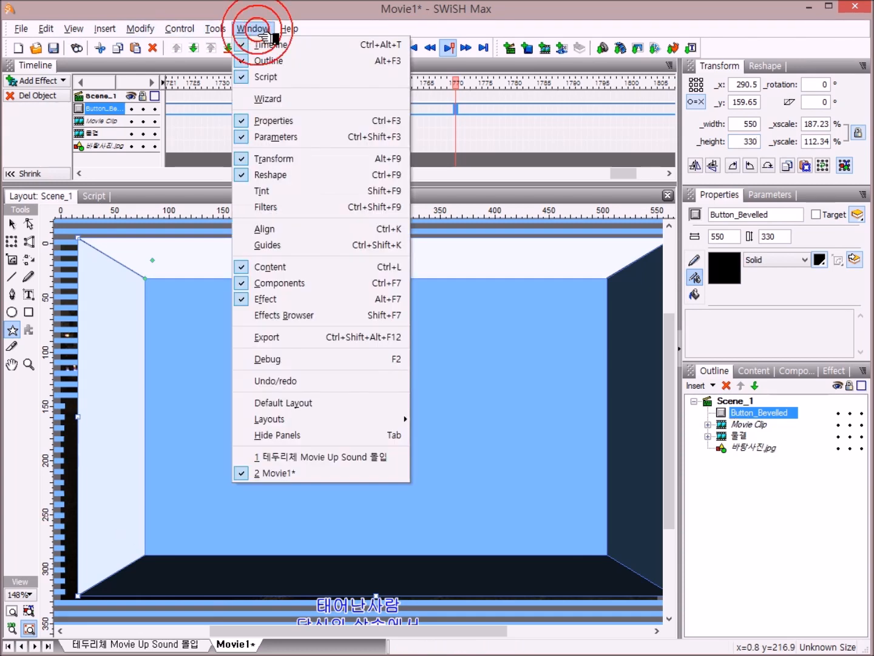
{"action": "left_click", "coordinate": [292, 233]}
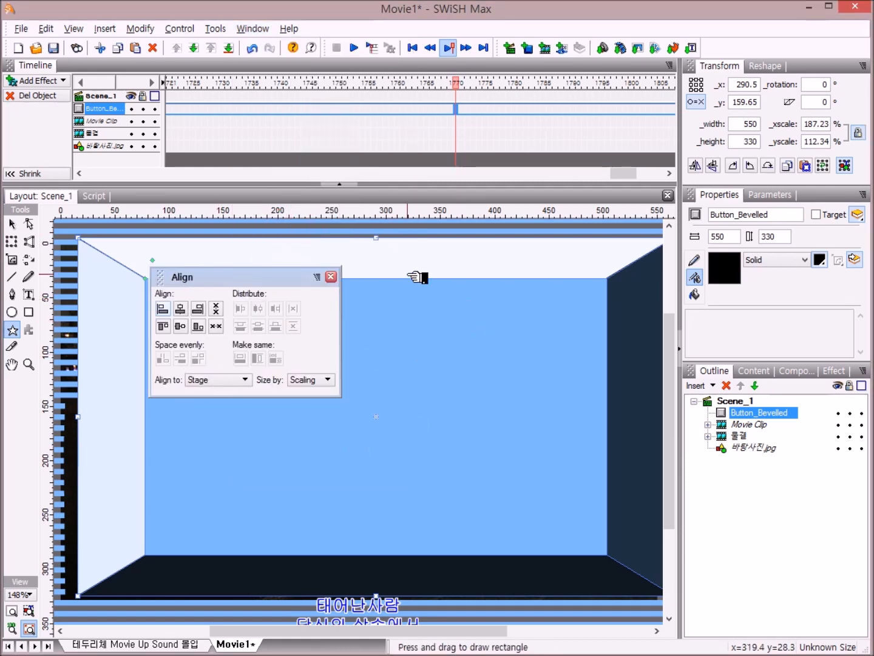
{"action": "left_click", "coordinate": [218, 309]}
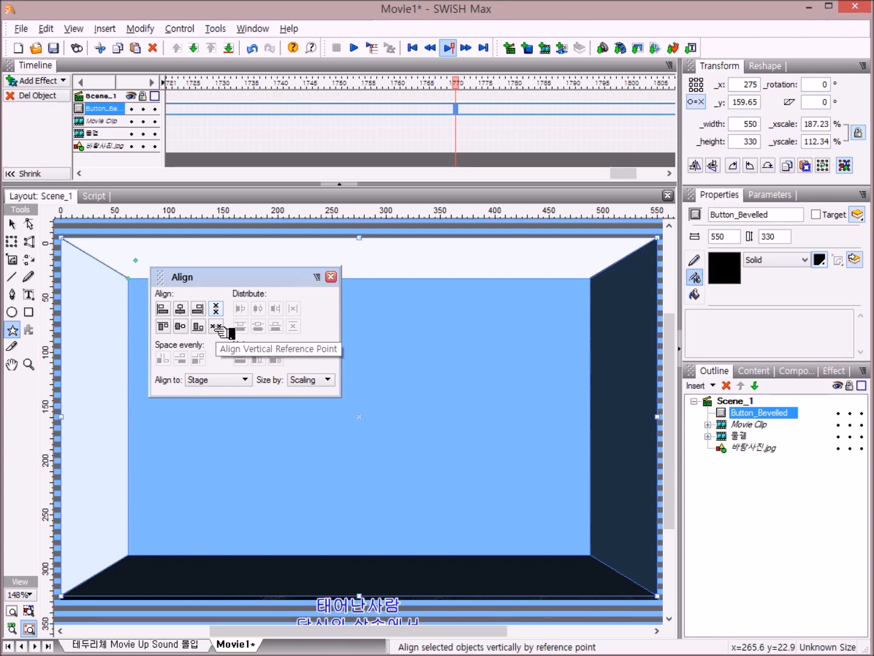
{"action": "left_click", "coordinate": [217, 327]}
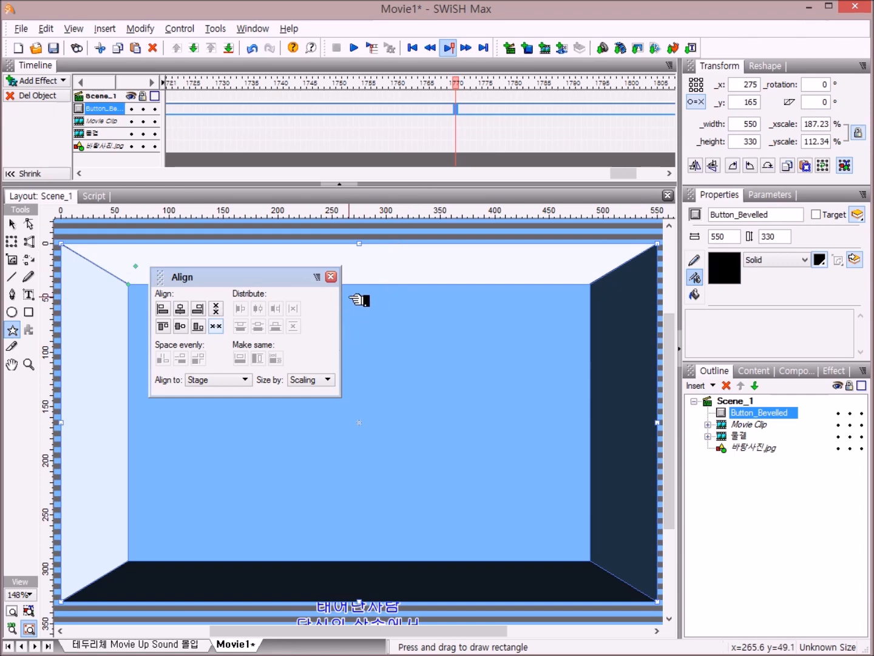
{"action": "left_click", "coordinate": [331, 276]}
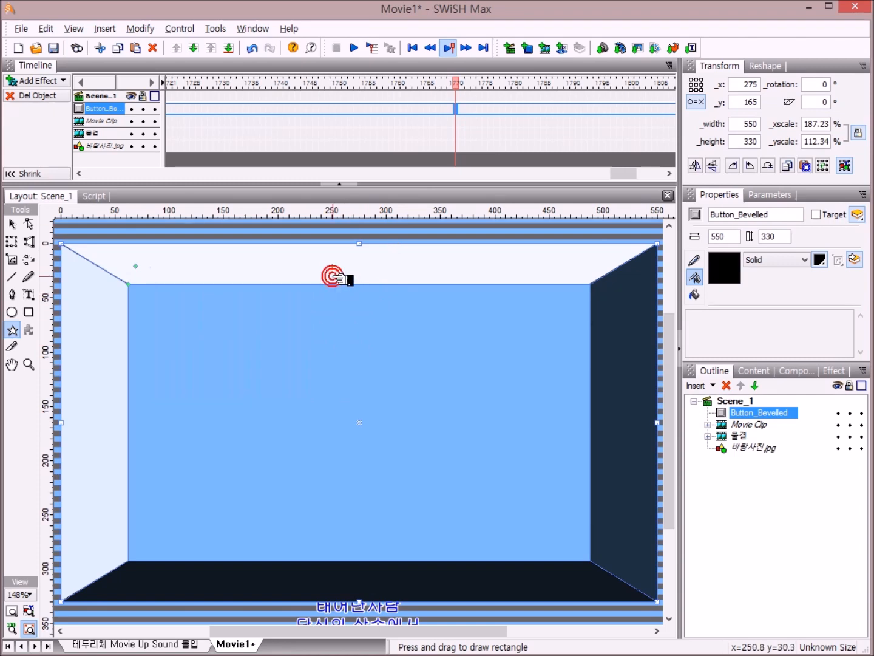
Thin the button's bevel to about 11 px by reshaping its inner corner outward with the Selection tool
{"action": "left_click", "coordinate": [14, 223]}
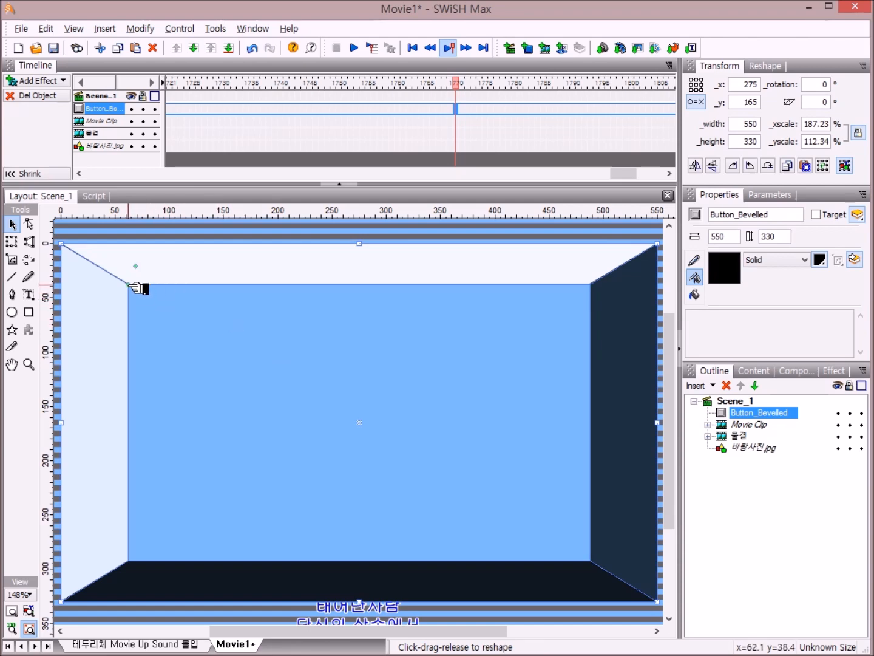
{"action": "left_click_drag", "start_coordinate": [128, 285], "coordinate": [75, 258]}
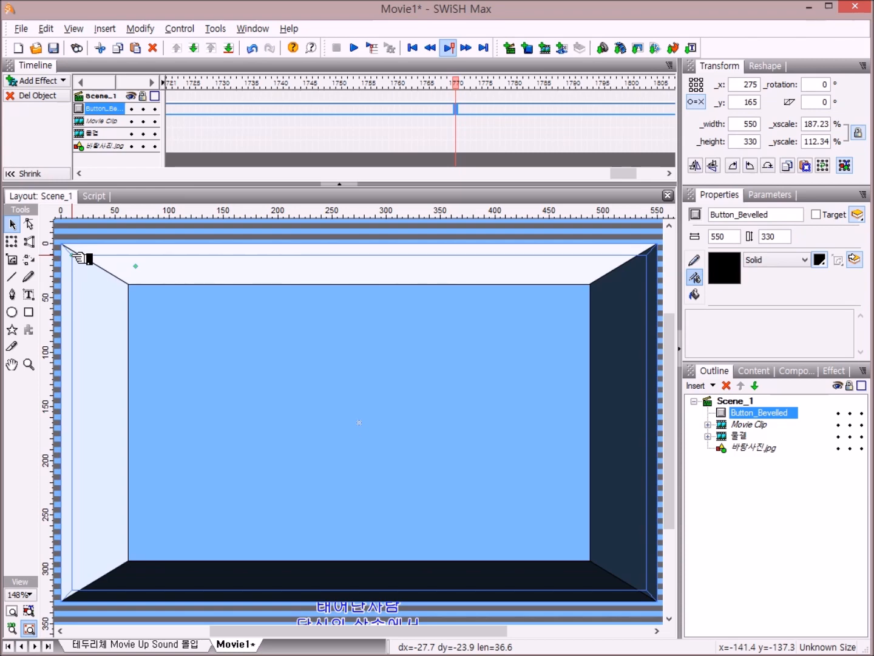
{"action": "left_click_drag", "start_coordinate": [75, 257], "coordinate": [75, 256]}
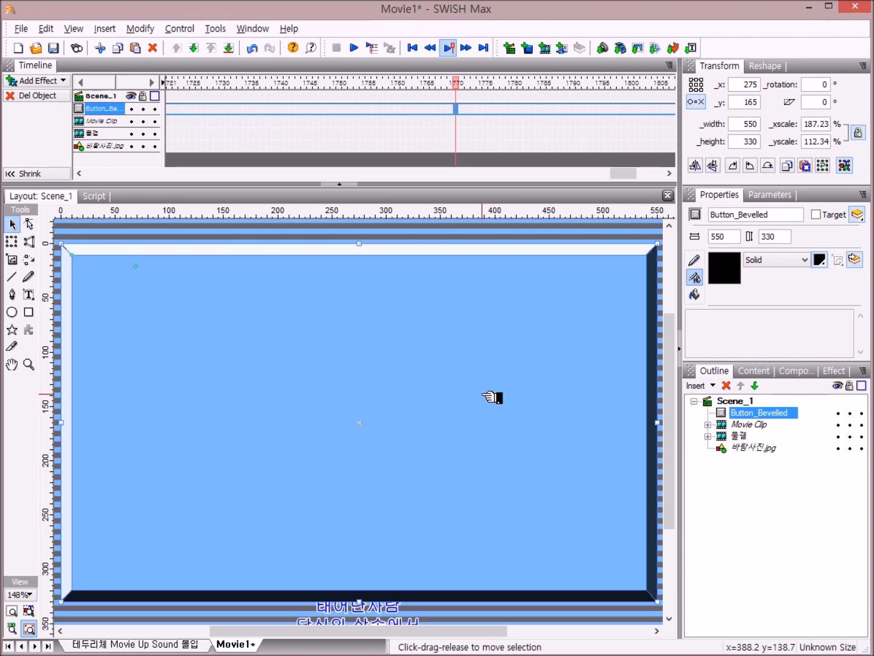
Ungroup the bevelled button into separate shapes and delete its large centre face, leaving only the frame strips
{"action": "left_click", "coordinate": [145, 29]}
{"action": "mouse_move", "coordinate": [164, 66]}
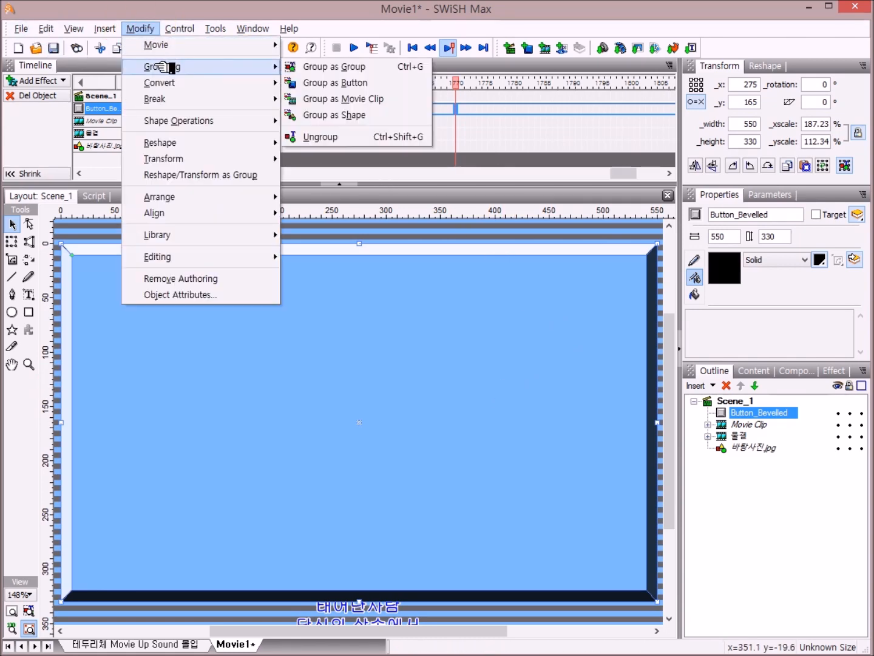
{"action": "left_click", "coordinate": [343, 137]}
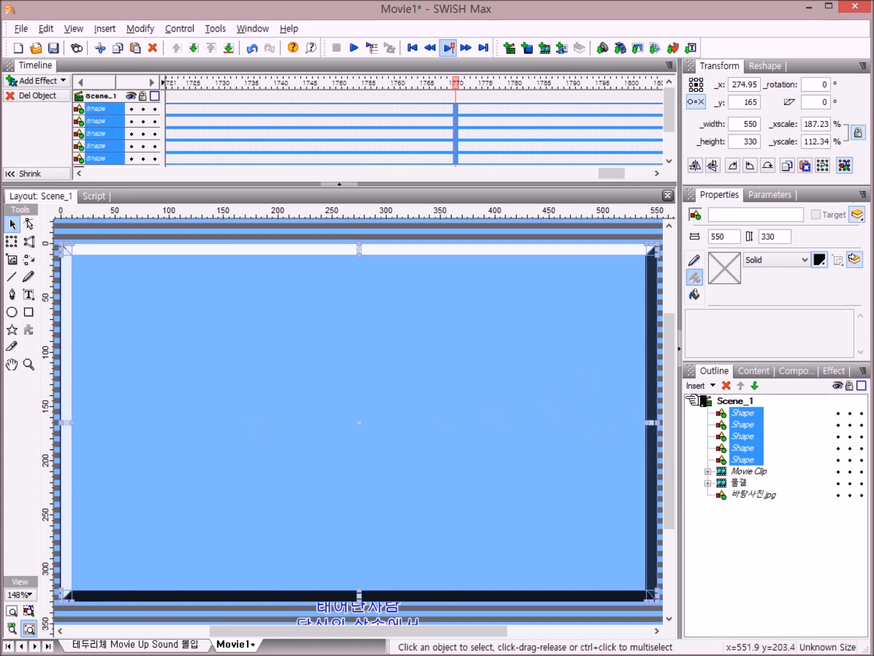
{"action": "left_click", "coordinate": [736, 402]}
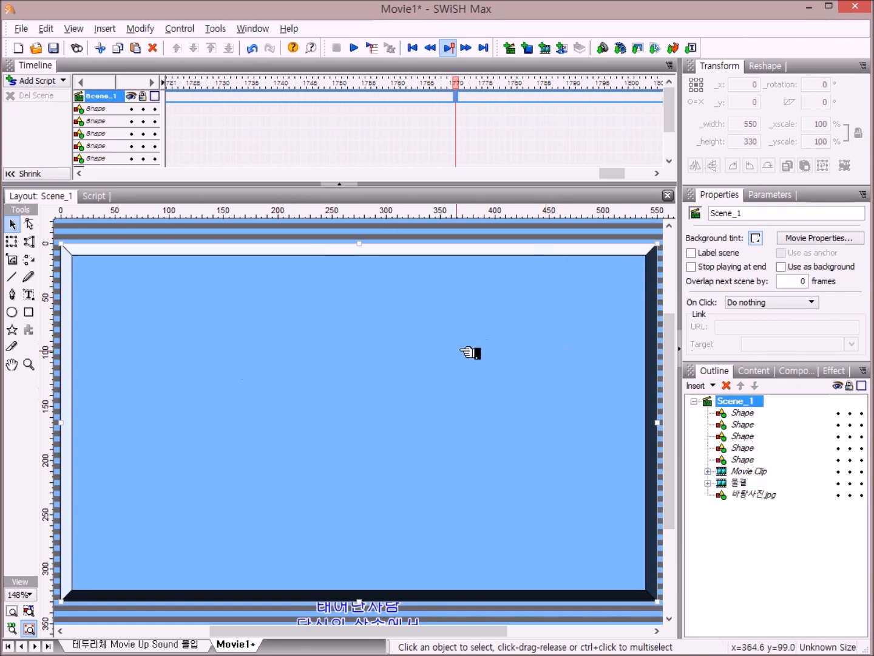
{"action": "left_click", "coordinate": [382, 376]}
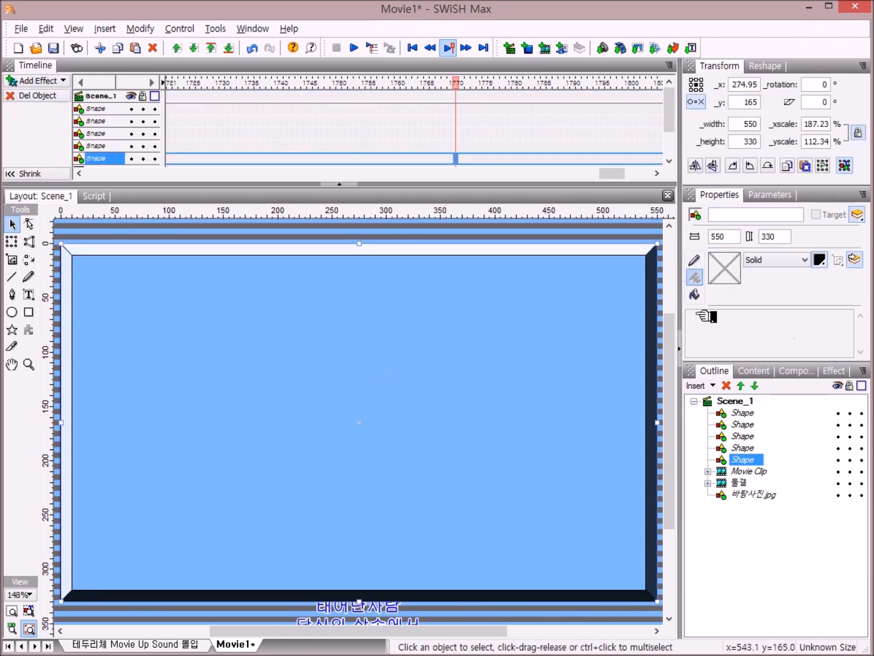
{"action": "left_click", "coordinate": [735, 386]}
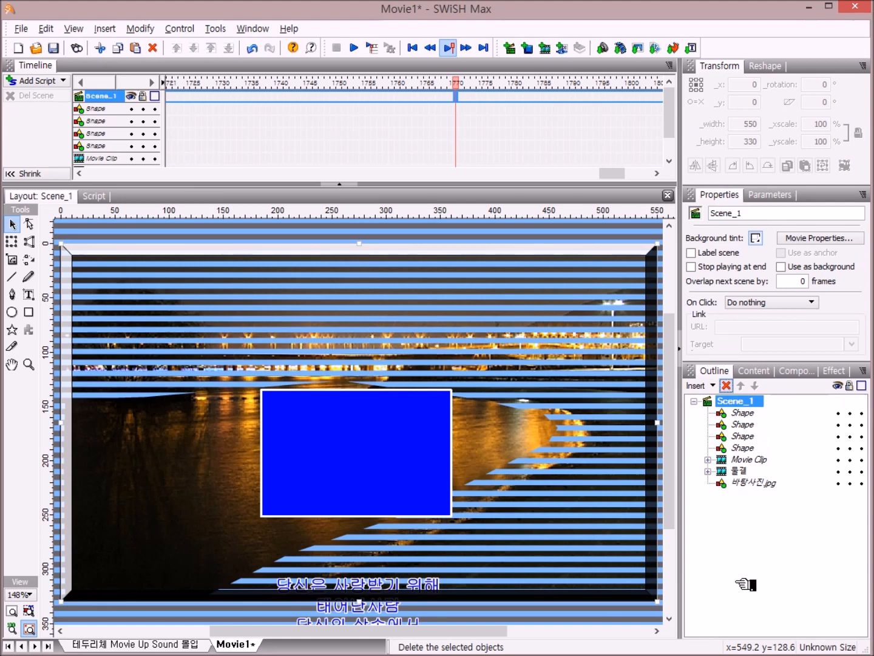
Select all four frame strip shapes and change their fill to a linear gradient
{"action": "left_click", "coordinate": [753, 412]}
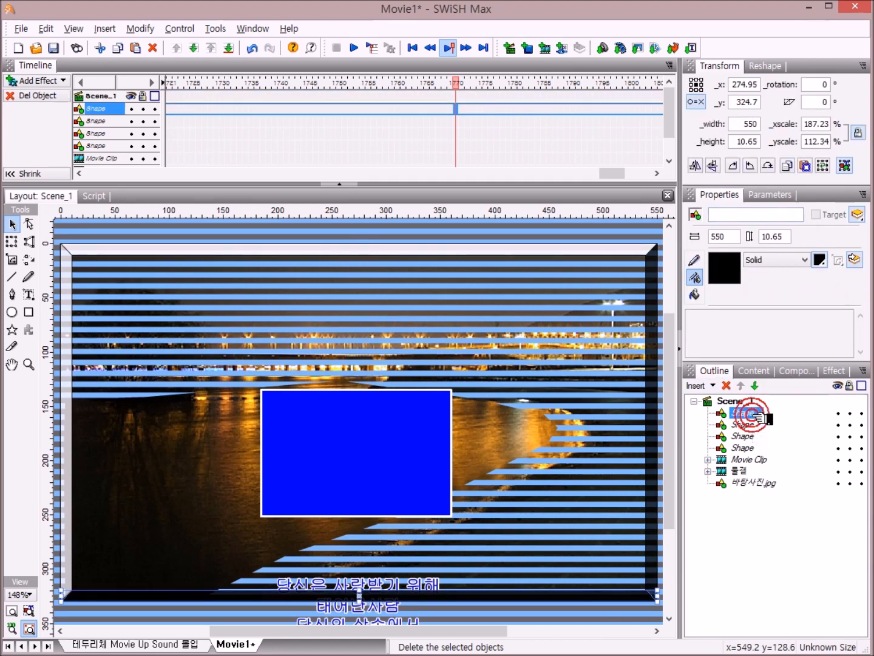
{"action": "left_click", "coordinate": [735, 449], "text": "shift"}
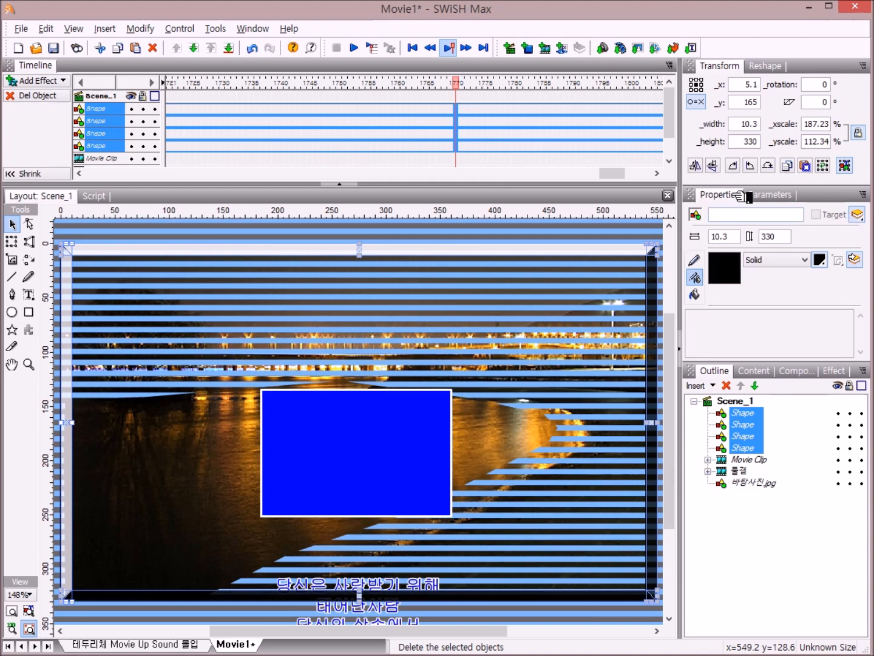
{"action": "left_click", "coordinate": [694, 294]}
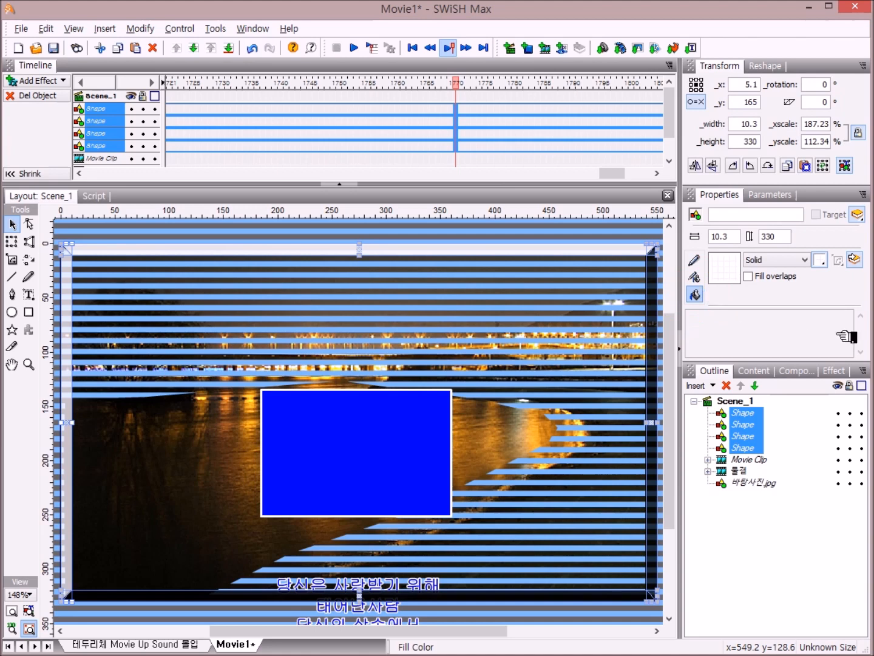
{"action": "left_click", "coordinate": [806, 260]}
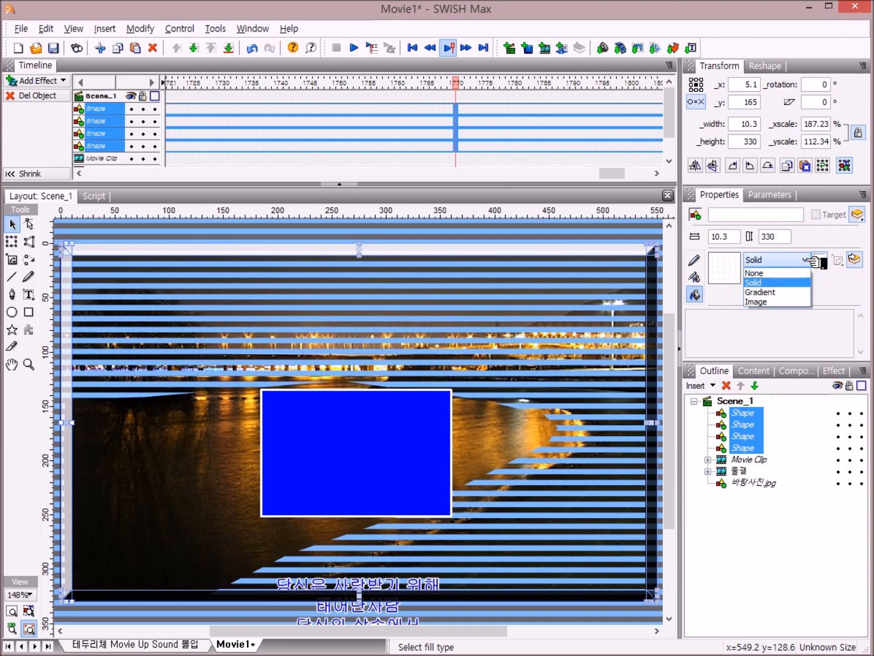
{"action": "left_click", "coordinate": [806, 292]}
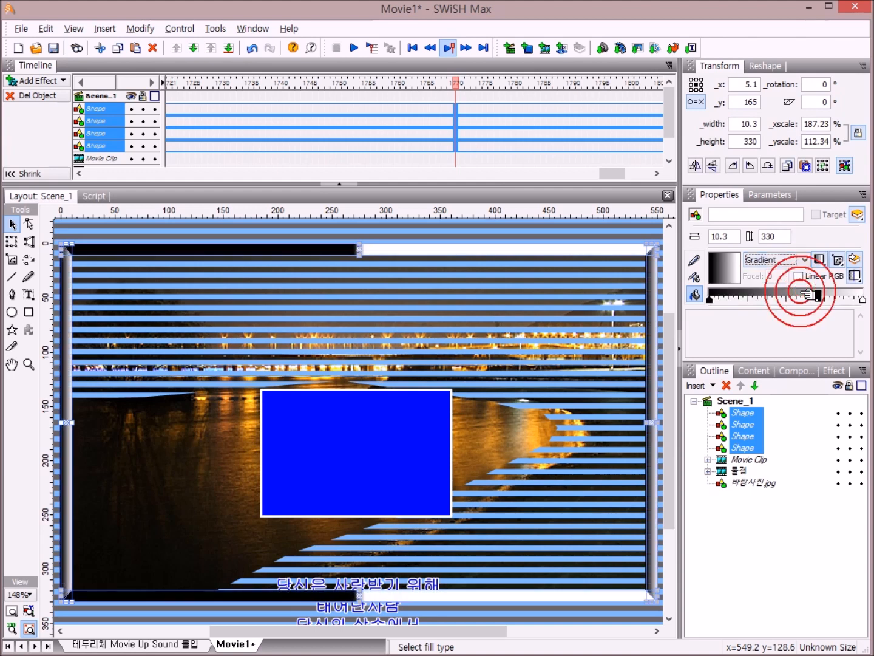
{"action": "left_click", "coordinate": [831, 261]}
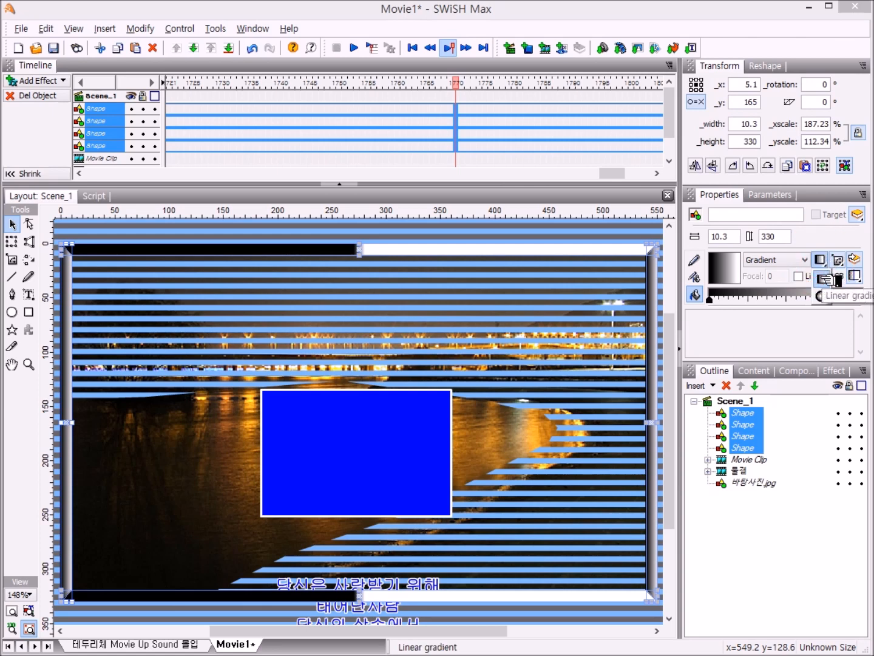
{"action": "left_click", "coordinate": [824, 279]}
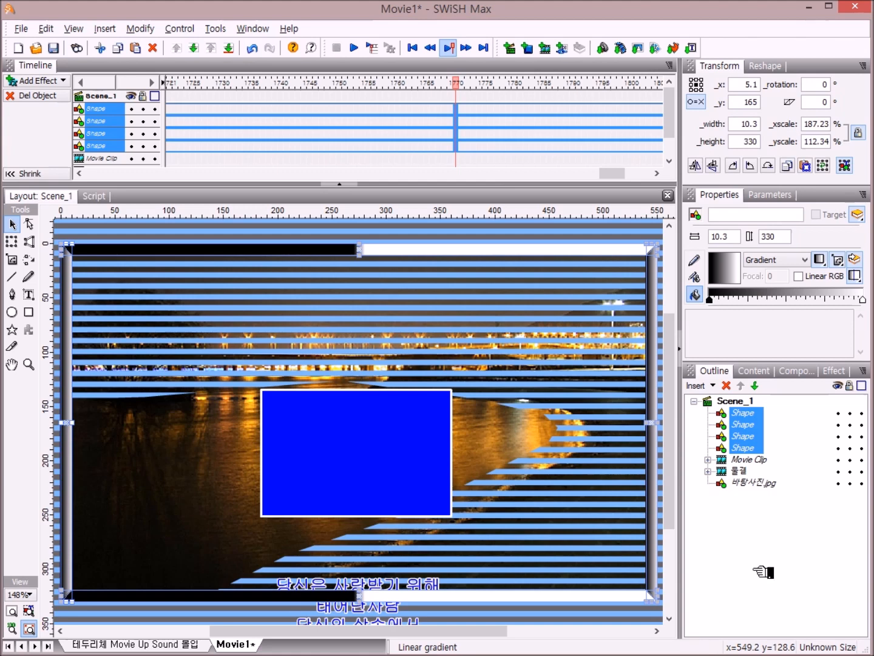
Set both end colours of the frame strips' gradient to dark red 660000
{"action": "left_click", "coordinate": [709, 299]}
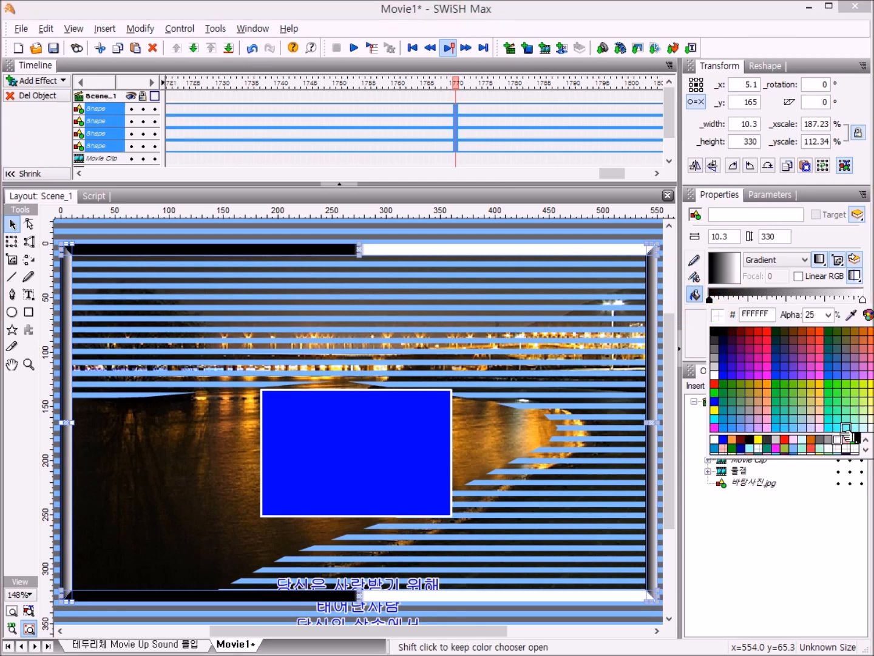
{"action": "left_click", "coordinate": [740, 439]}
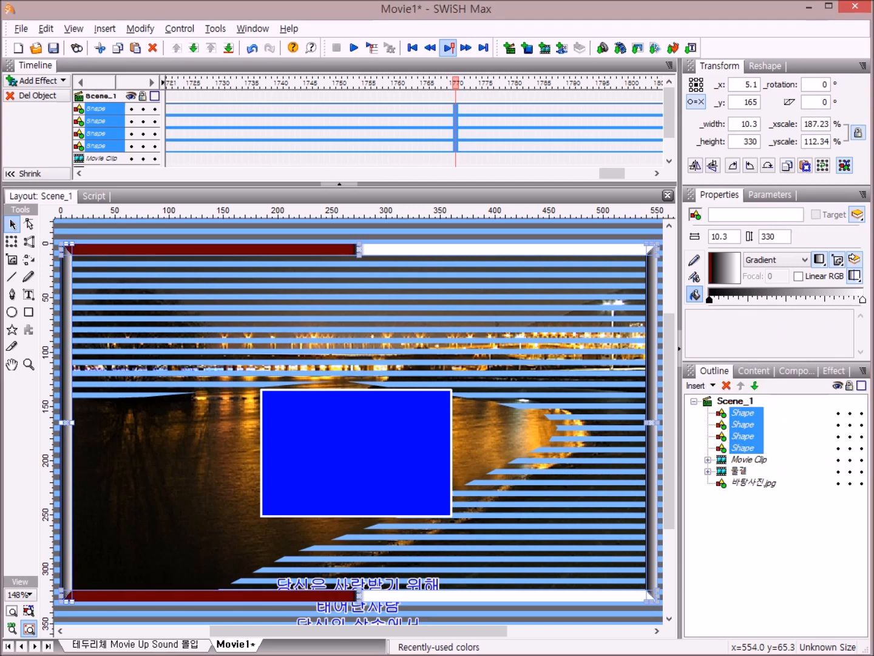
{"action": "left_click", "coordinate": [712, 299]}
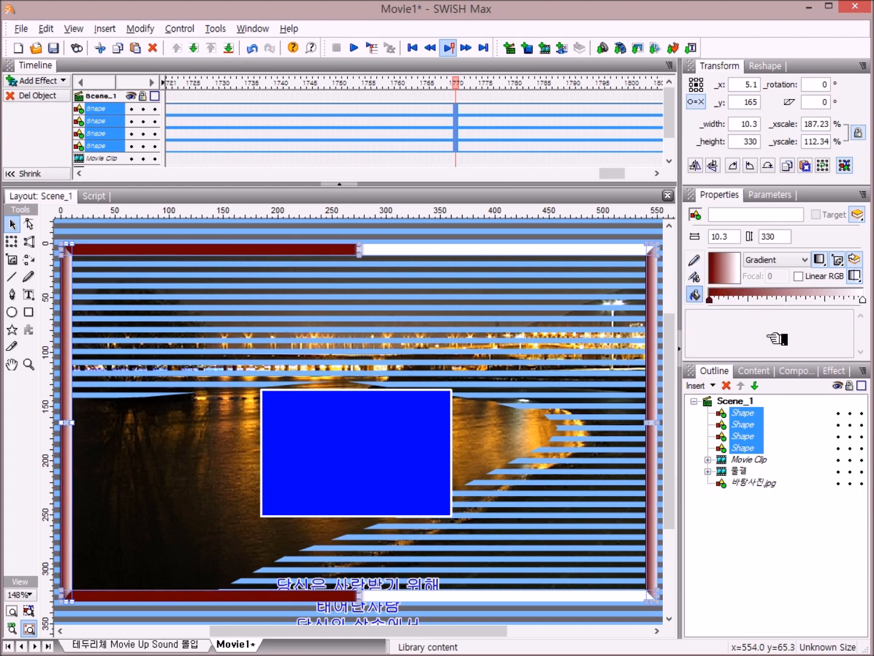
{"action": "left_click", "coordinate": [864, 298]}
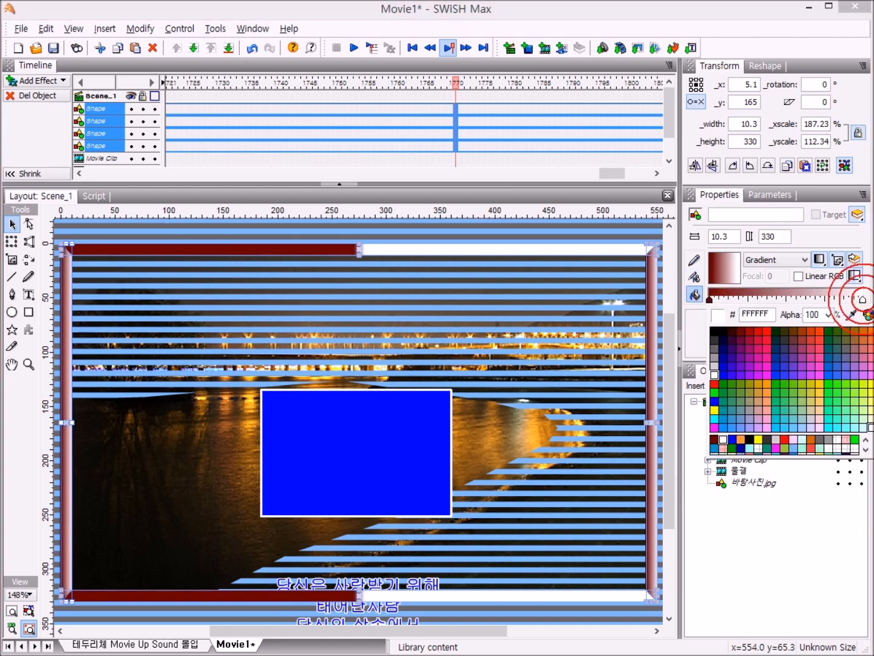
{"action": "left_click", "coordinate": [719, 440]}
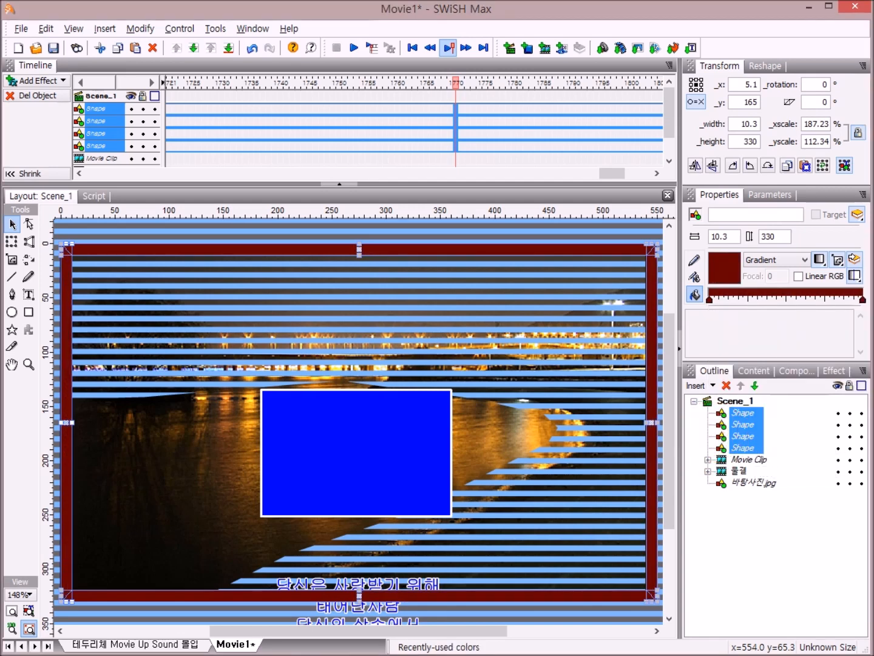
Add a middle stop to the frame strips' gradient and colour it orange
{"action": "left_click", "coordinate": [788, 300]}
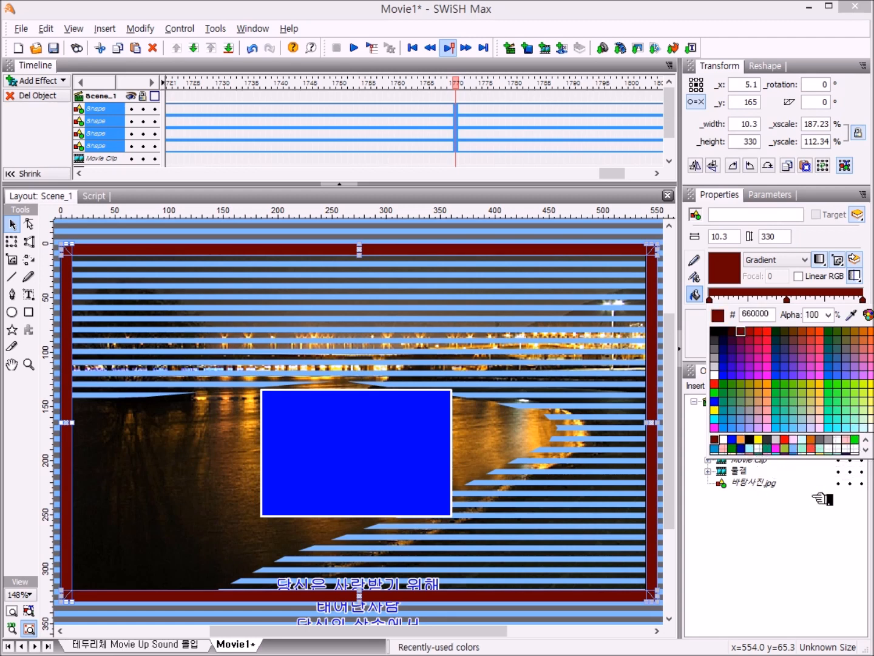
{"action": "left_click", "coordinate": [847, 439]}
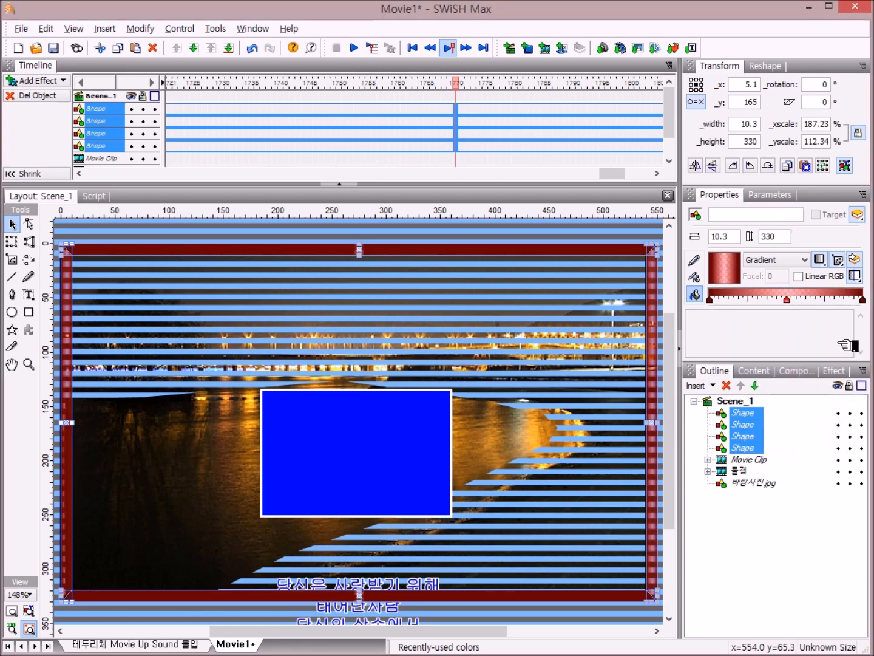
{"action": "left_click", "coordinate": [788, 300]}
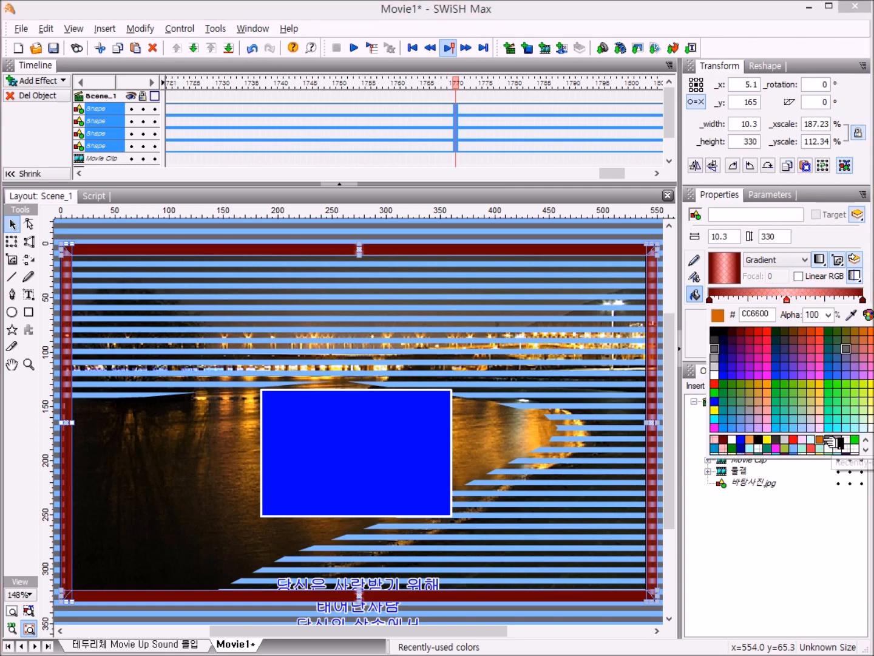
{"action": "left_click", "coordinate": [752, 441]}
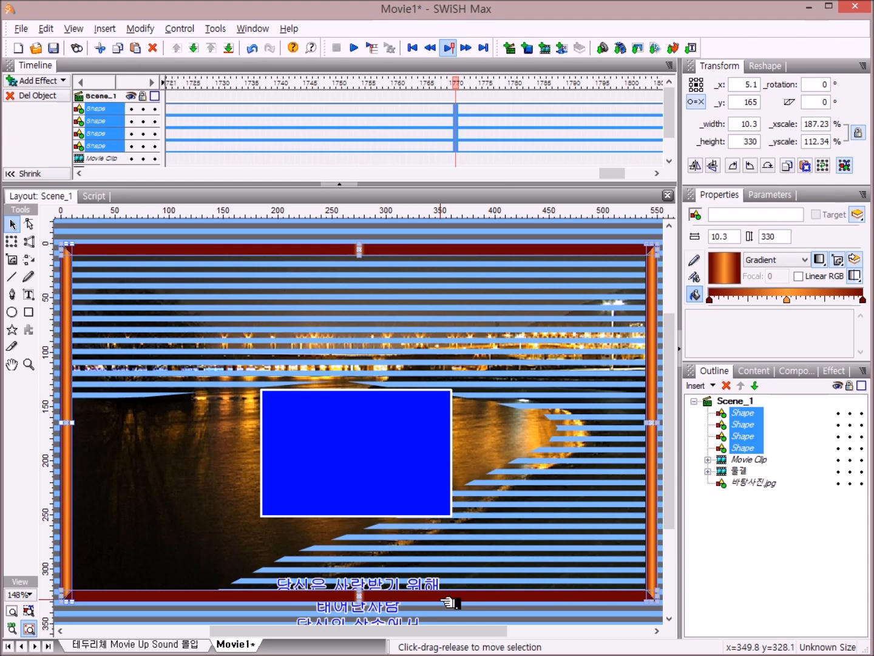
{"action": "left_click", "coordinate": [740, 402]}
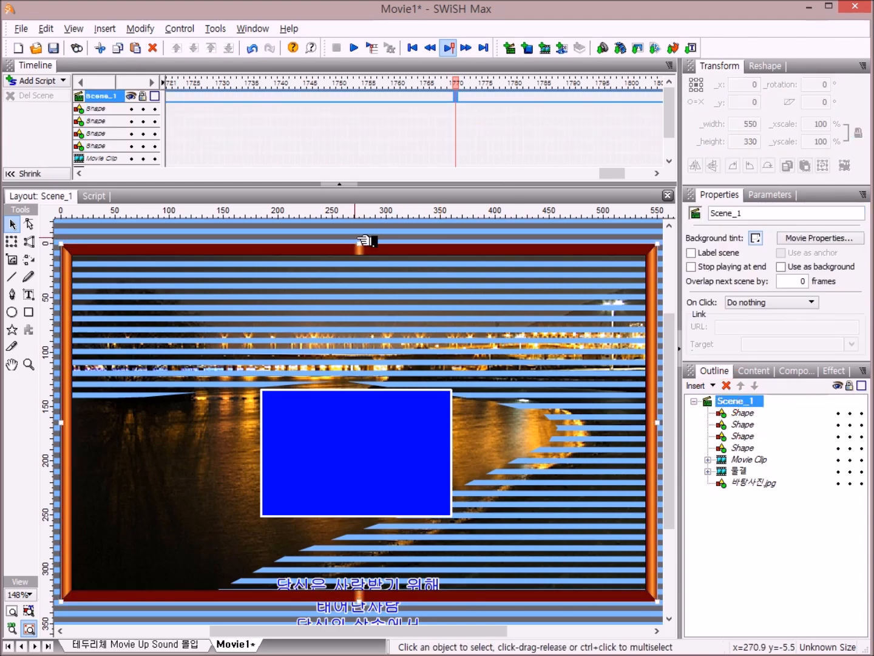
Rotate the gradient fill of the top and bottom frame strips so its bands run along their length
{"action": "left_click", "coordinate": [384, 252]}
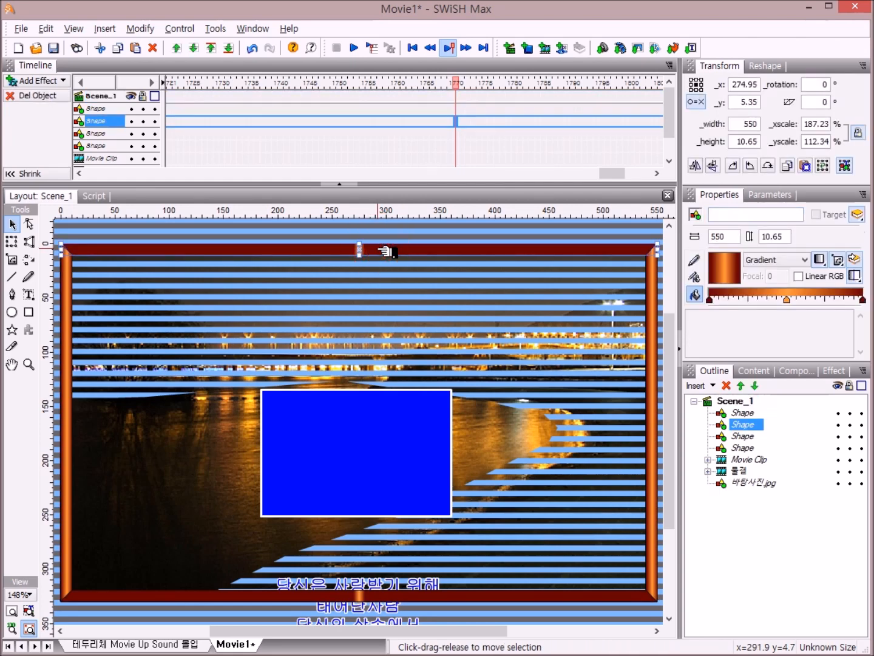
{"action": "left_click", "coordinate": [466, 598], "text": "ctrl"}
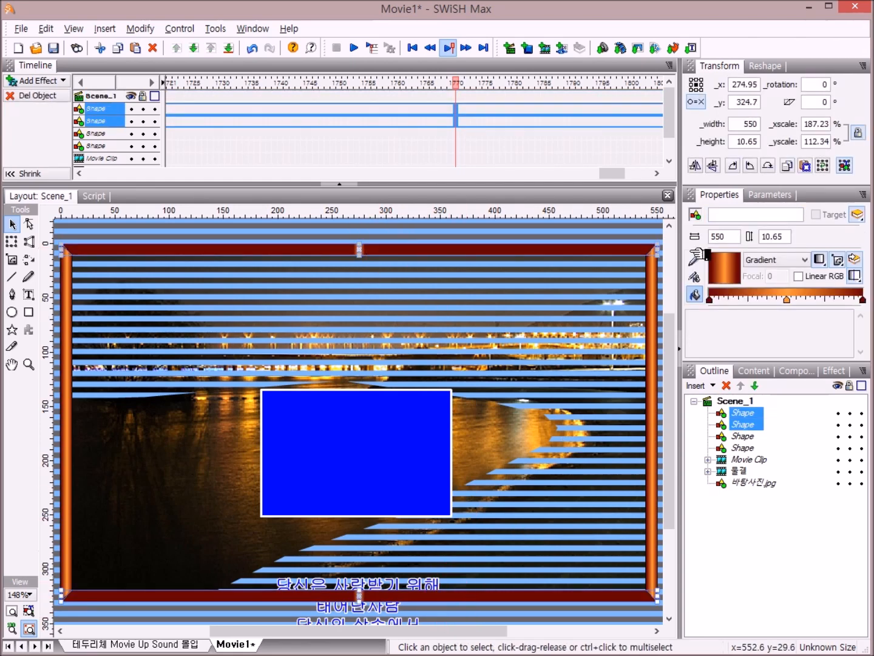
{"action": "left_click", "coordinate": [843, 261]}
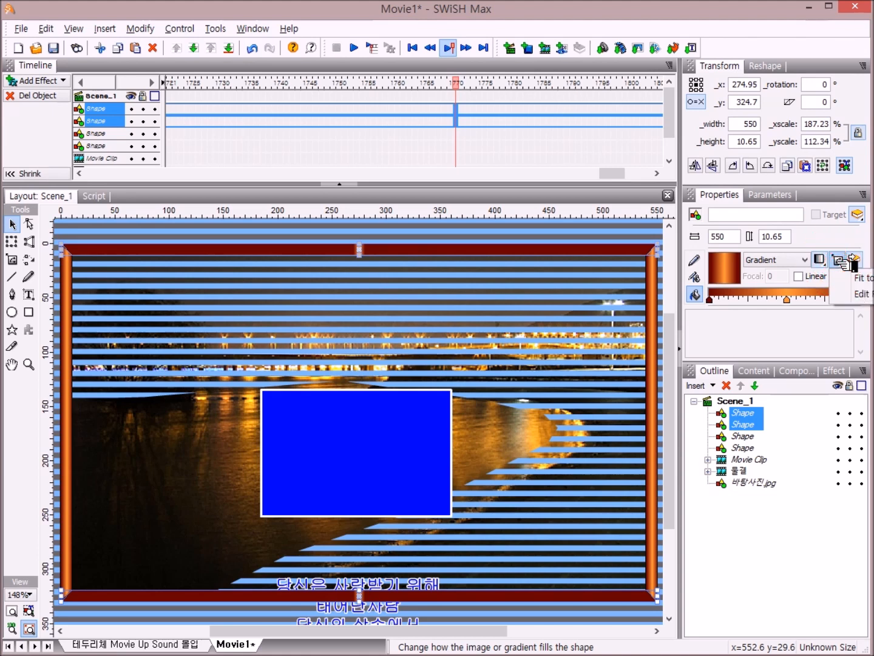
{"action": "left_click", "coordinate": [859, 295]}
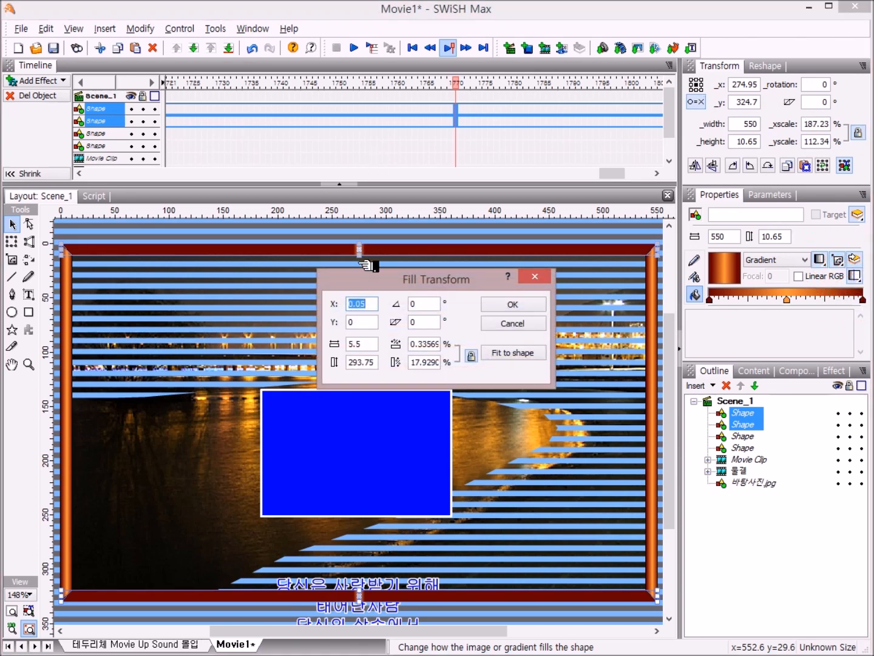
{"action": "left_click", "coordinate": [425, 303]}
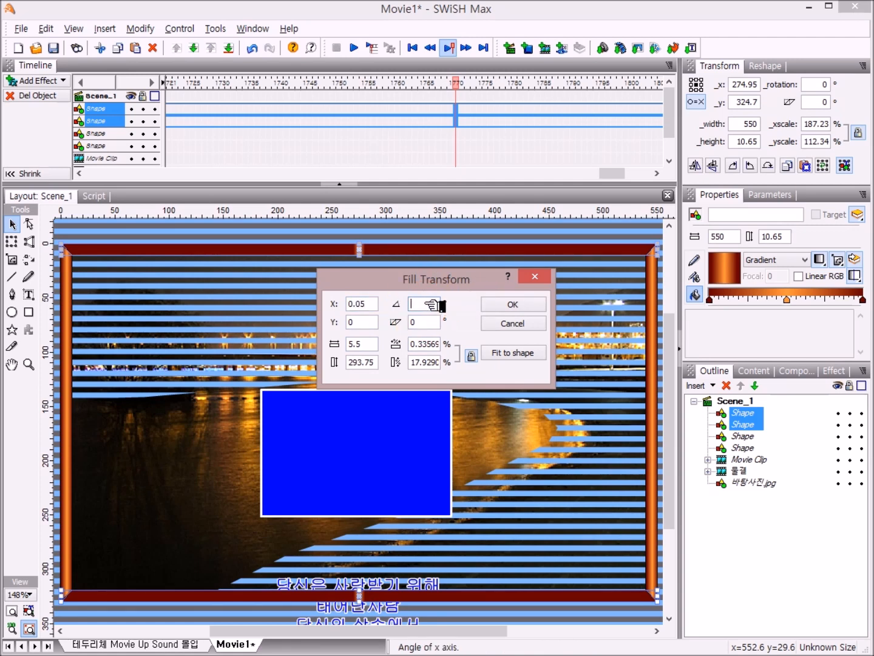
{"action": "left_click", "coordinate": [525, 303]}
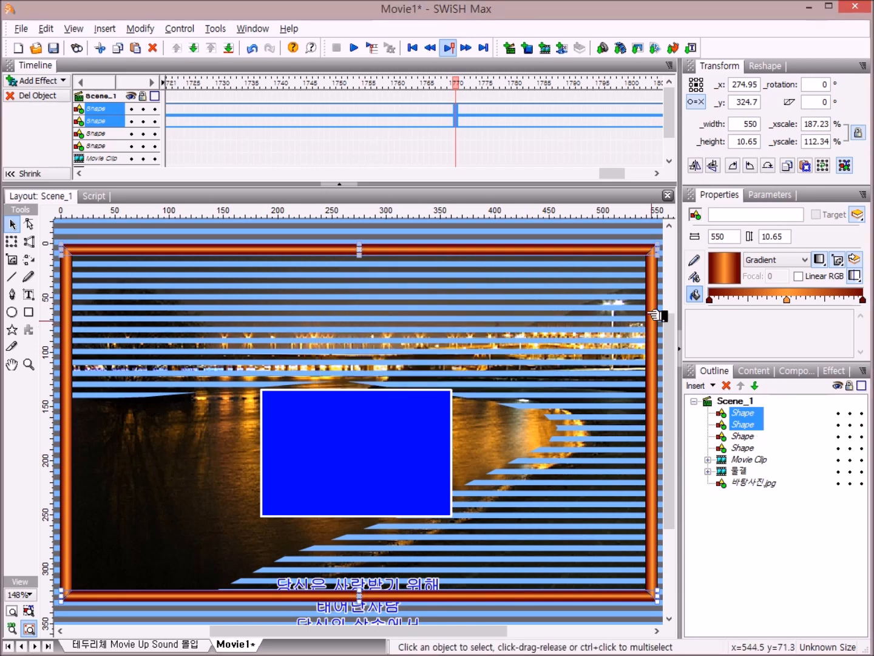
Group the four frame strips as a single shape without emptying overlapped regions
{"action": "left_click", "coordinate": [735, 416]}
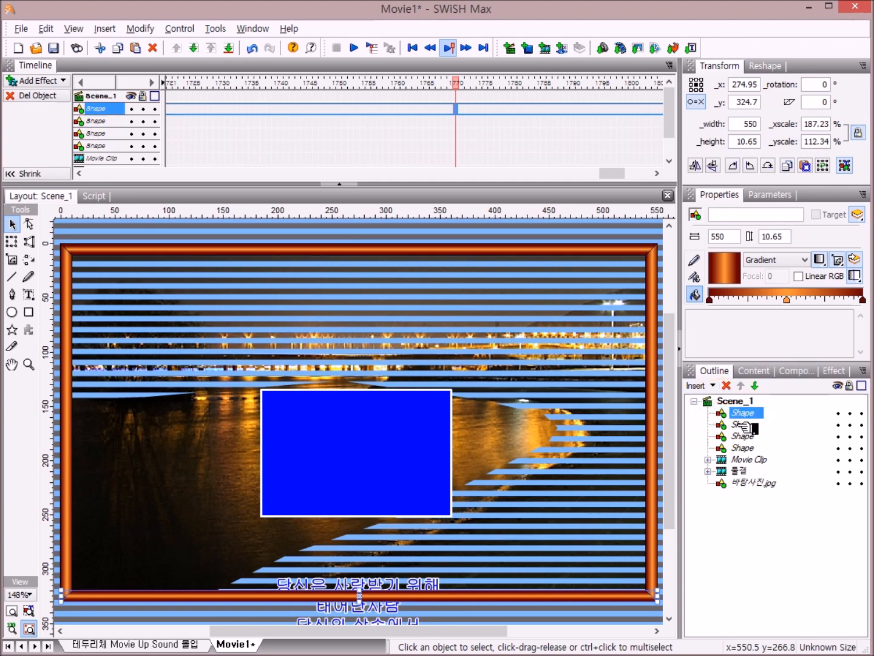
{"action": "left_click", "coordinate": [731, 451], "text": "shift"}
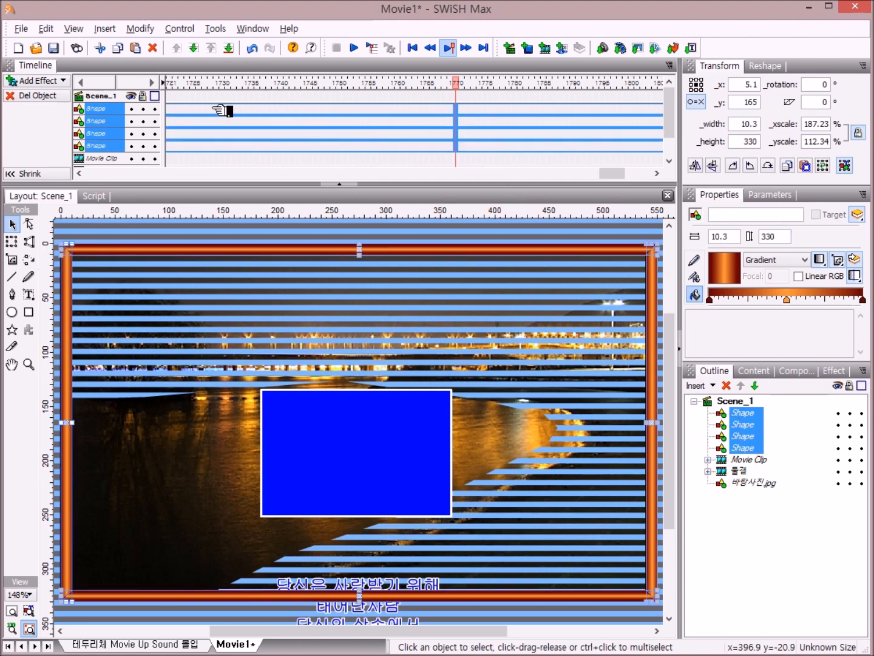
{"action": "left_click", "coordinate": [139, 30]}
{"action": "mouse_move", "coordinate": [172, 66]}
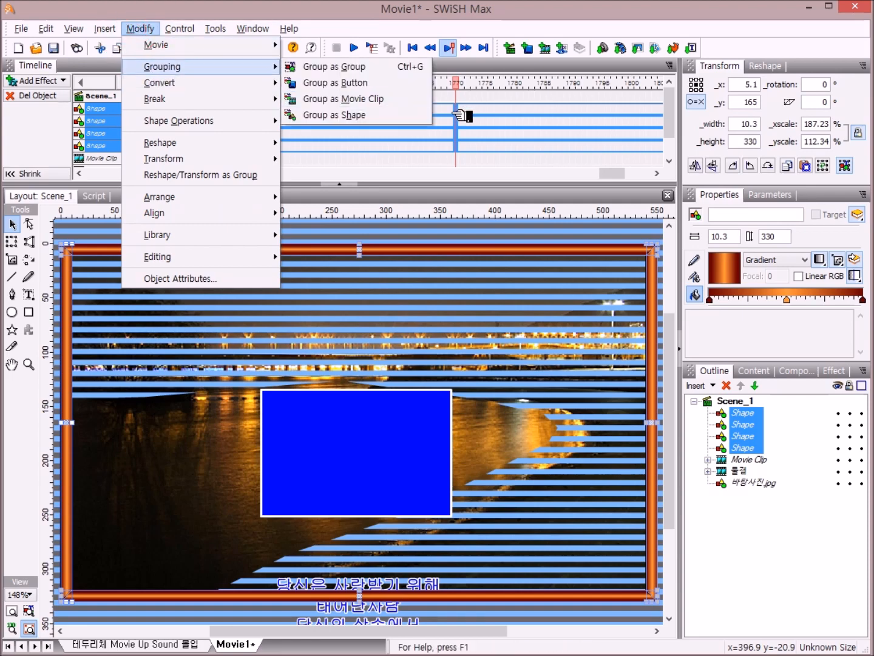
{"action": "left_click", "coordinate": [401, 116]}
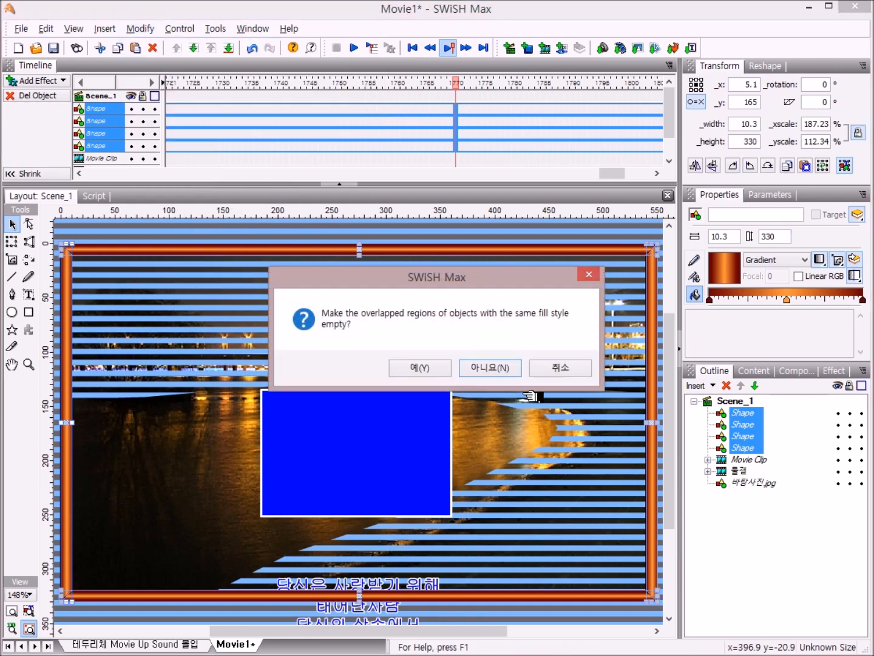
{"action": "left_click", "coordinate": [499, 364]}
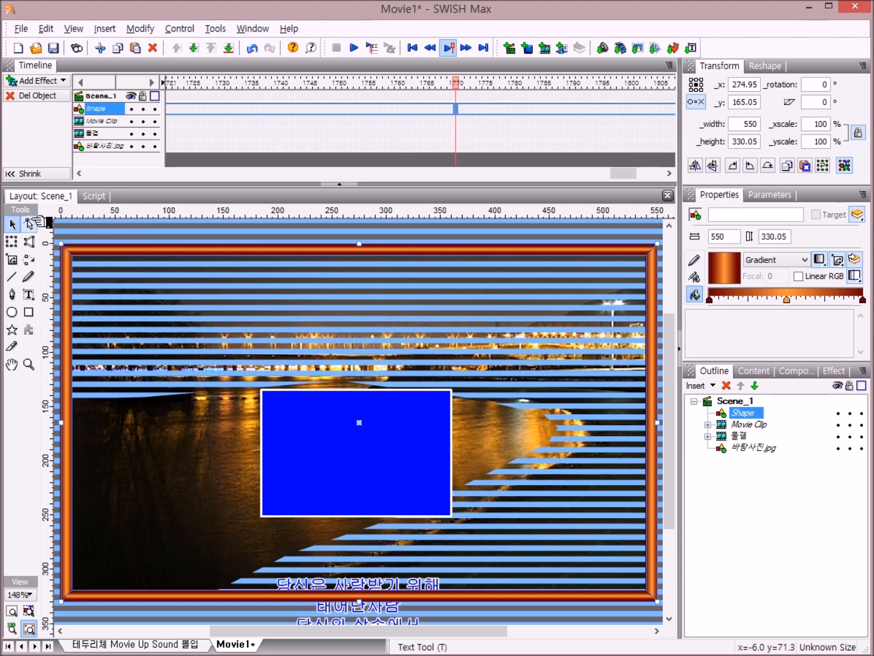
Set up the Text tool with size 10, yellow colour, bold style and centred justification
{"action": "left_click", "coordinate": [29, 295]}
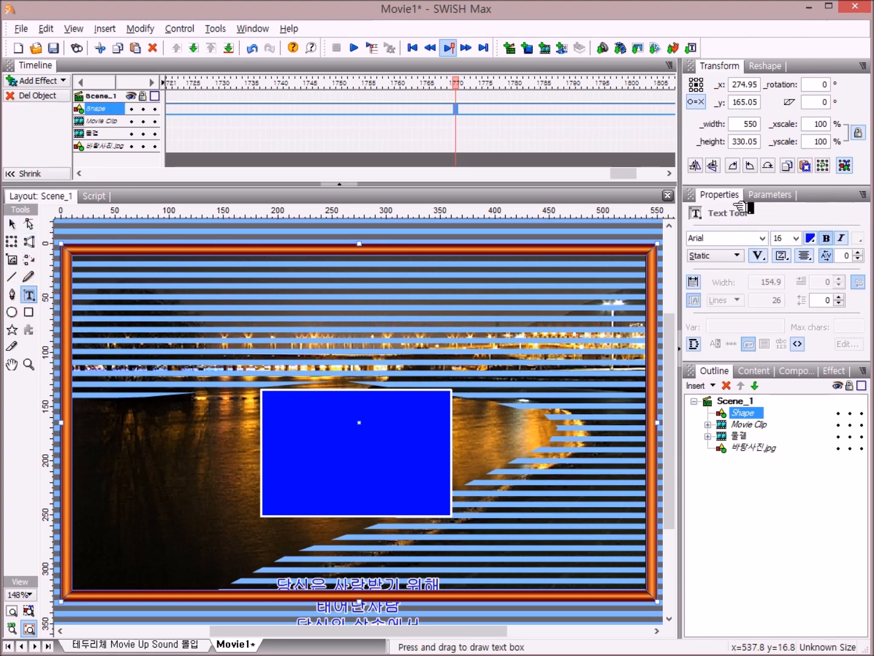
{"action": "left_click", "coordinate": [797, 238]}
{"action": "left_click", "coordinate": [781, 269]}
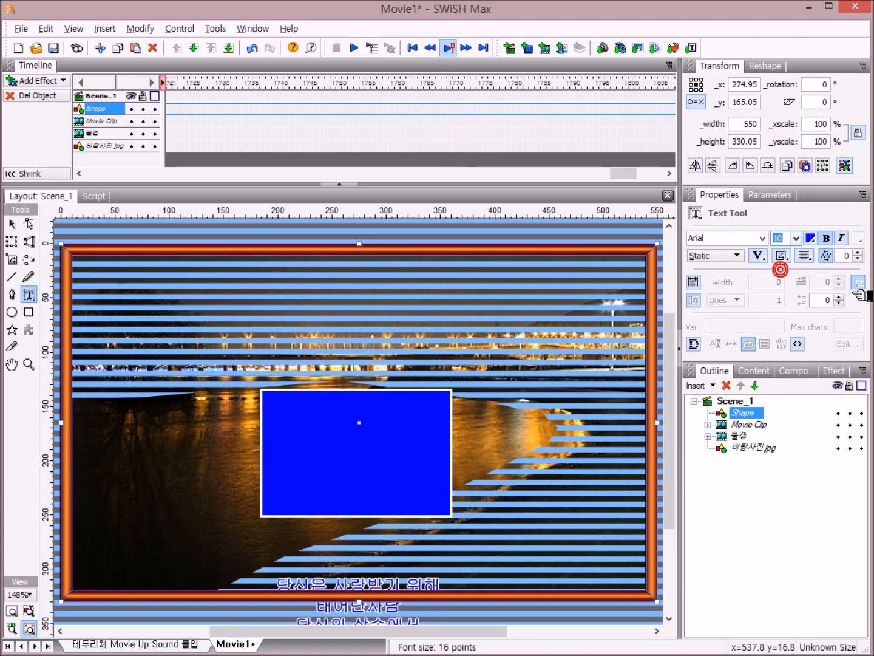
{"action": "left_click", "coordinate": [814, 238]}
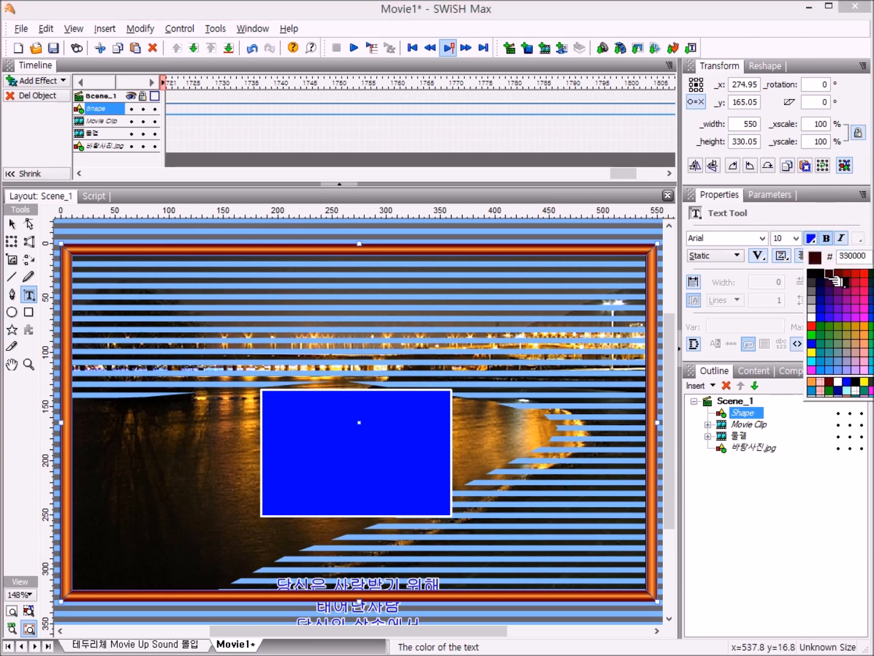
{"action": "left_click", "coordinate": [813, 353]}
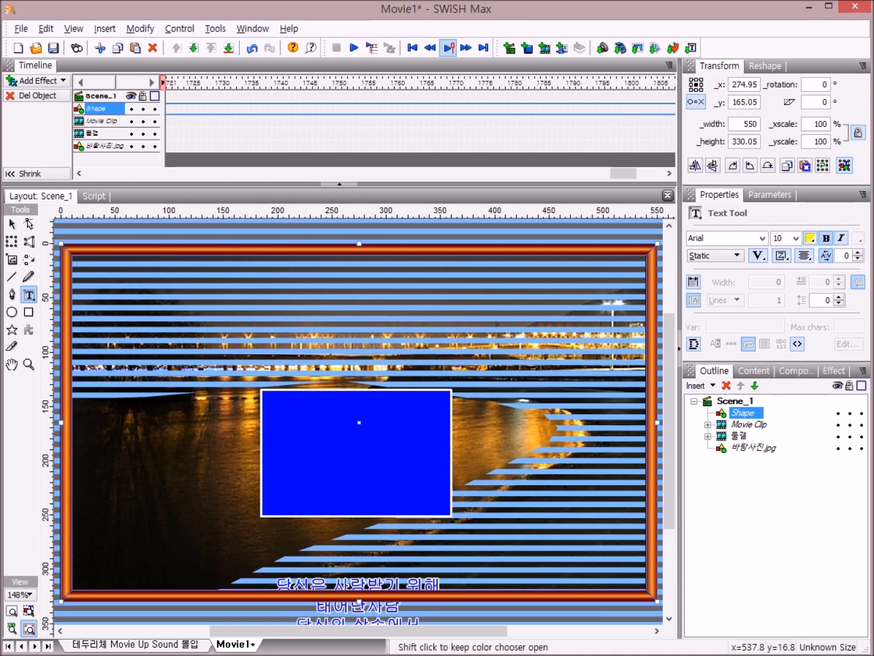
{"action": "left_click", "coordinate": [826, 238]}
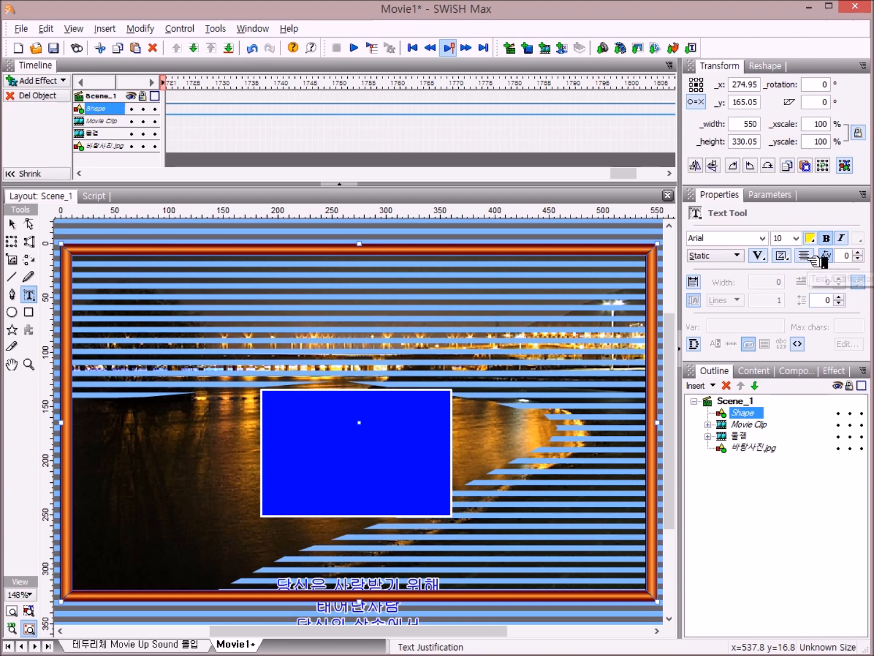
{"action": "left_click", "coordinate": [804, 255]}
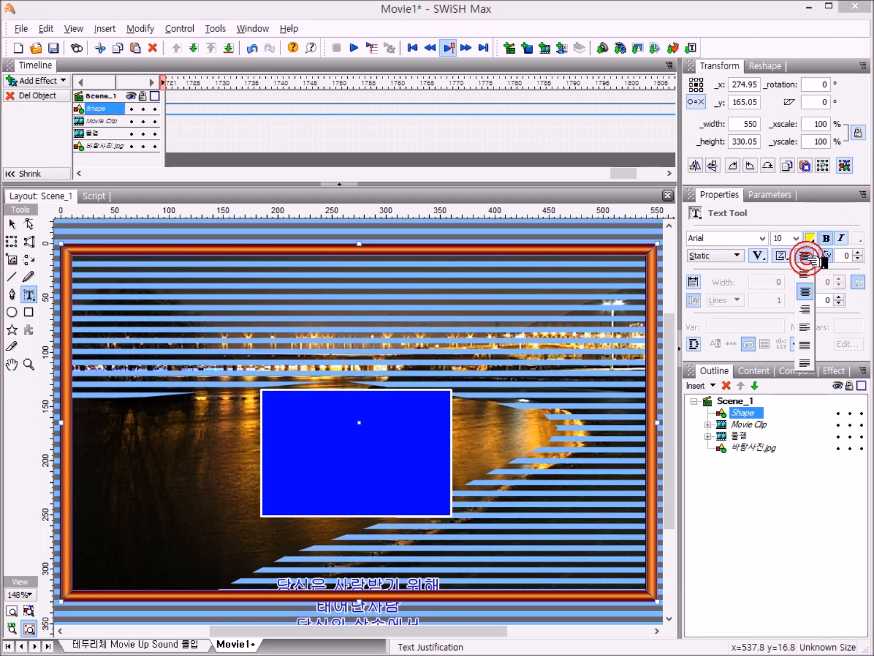
{"action": "left_click", "coordinate": [813, 294]}
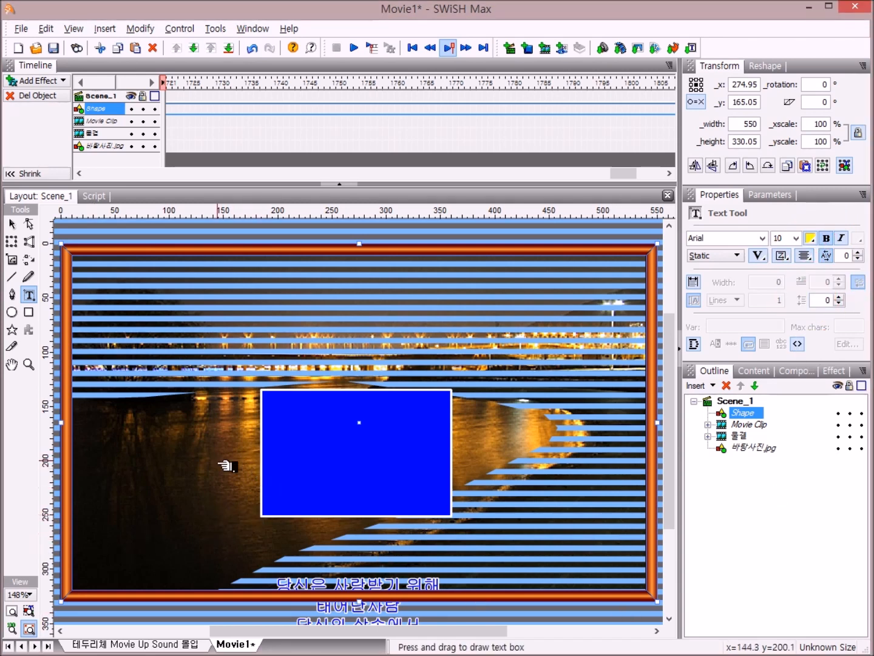
Draw a text box about 123 wide over the dark water at the photo's lower left and enter the person's name
{"action": "left_click_drag", "start_coordinate": [90, 509], "coordinate": [223, 523]}
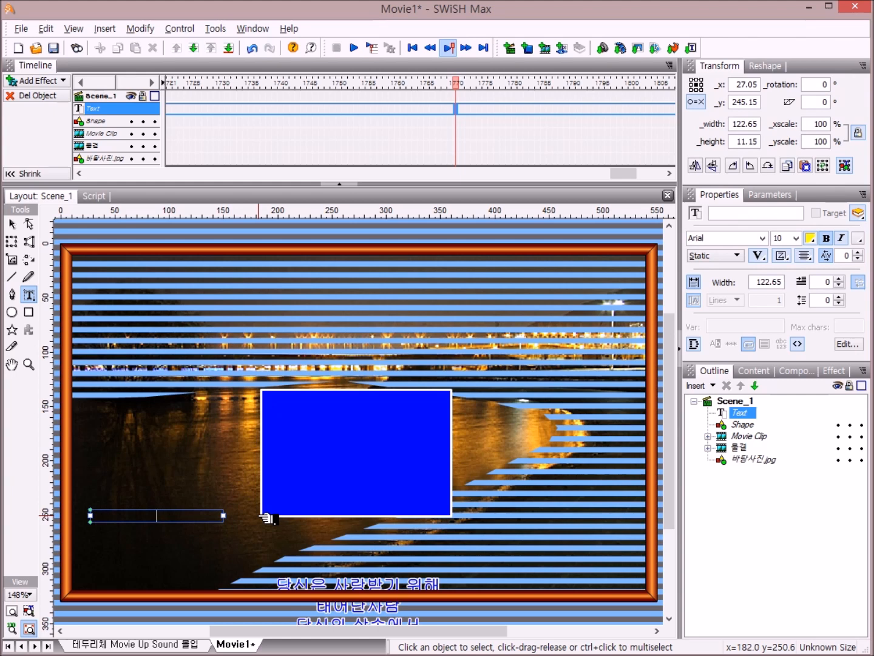
{"action": "type", "text": "물"}
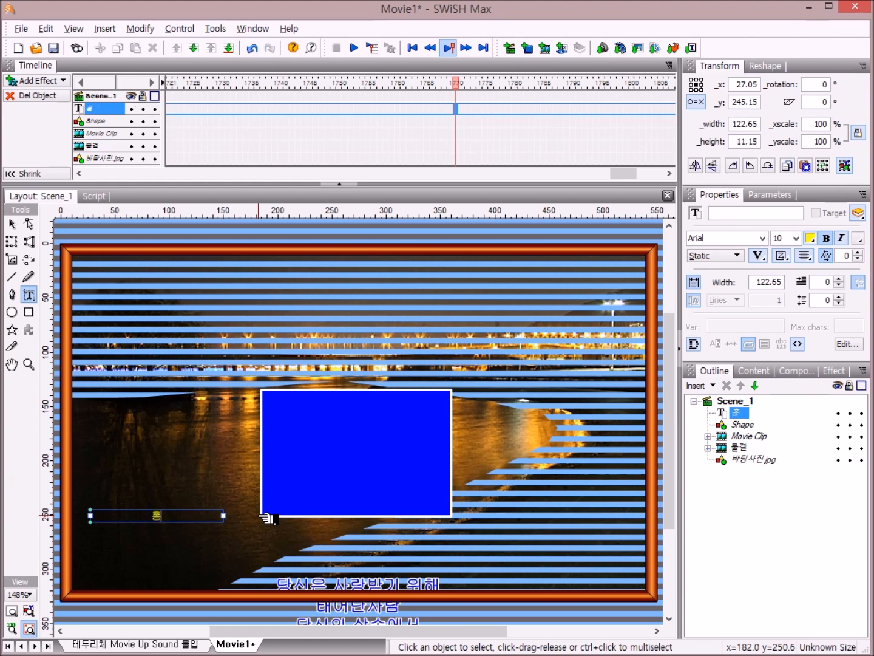
{"action": "type", "text": "길동"}
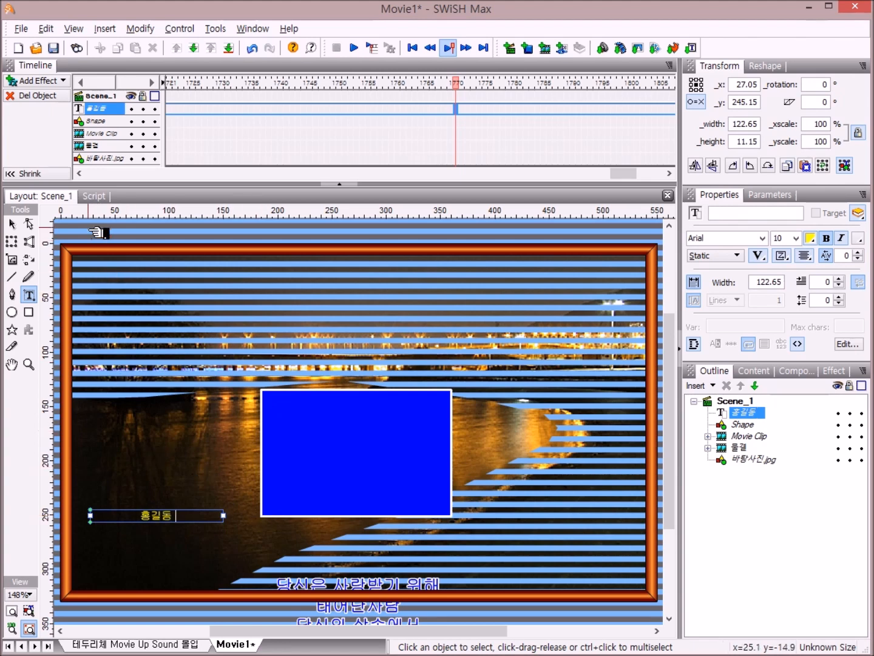
{"action": "left_click", "coordinate": [12, 224]}
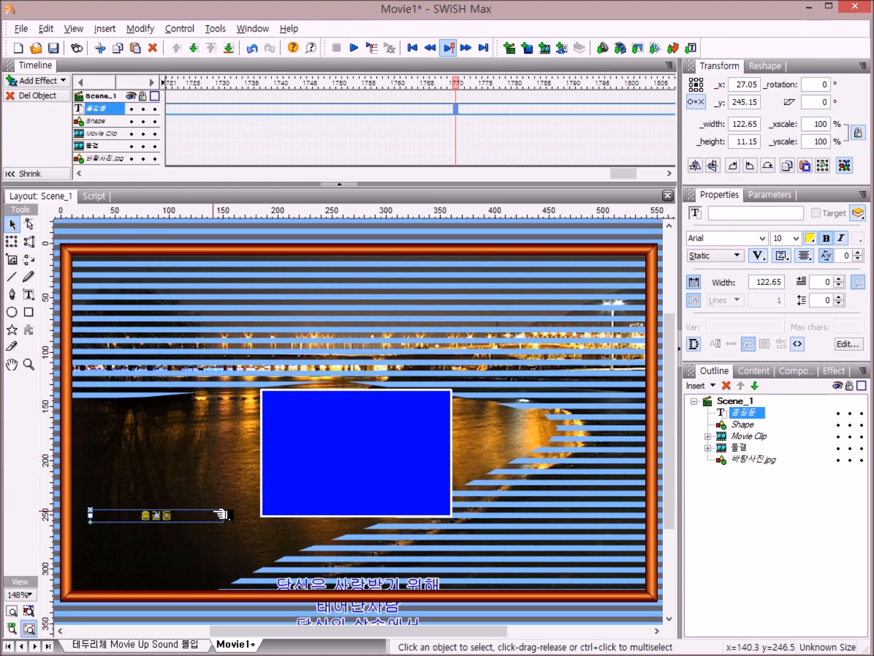
Narrow the name text box to about 40, move it into the frame's lower-right corner and preview the movie
{"action": "left_click_drag", "start_coordinate": [221, 515], "coordinate": [133, 515]}
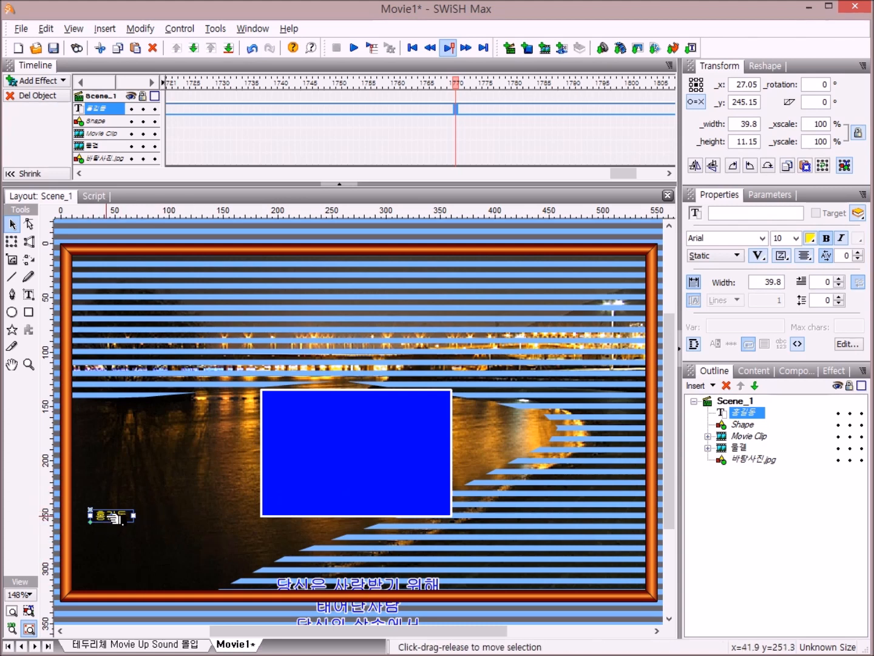
{"action": "left_click_drag", "start_coordinate": [116, 517], "coordinate": [620, 583]}
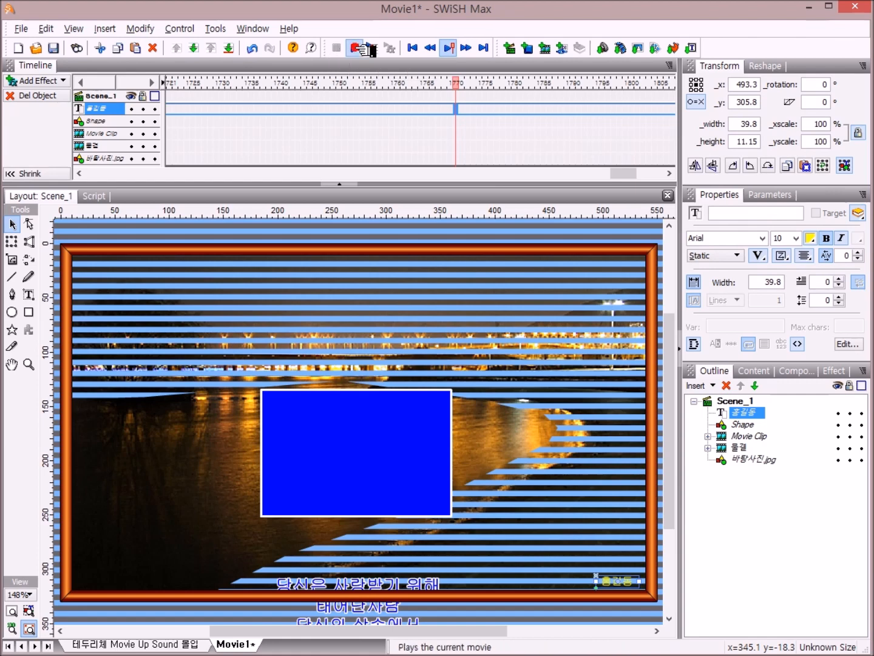
{"action": "left_click", "coordinate": [358, 48]}
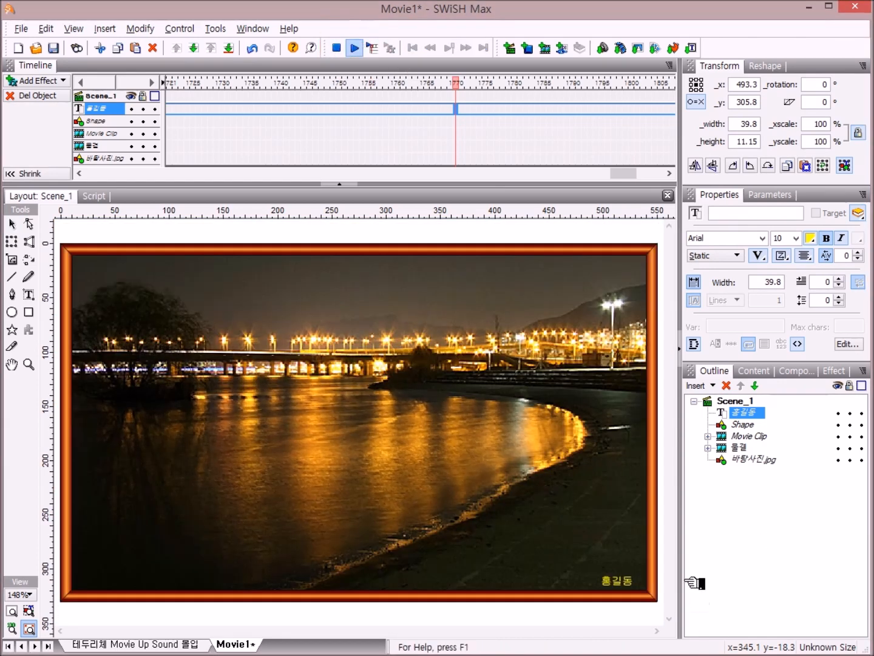
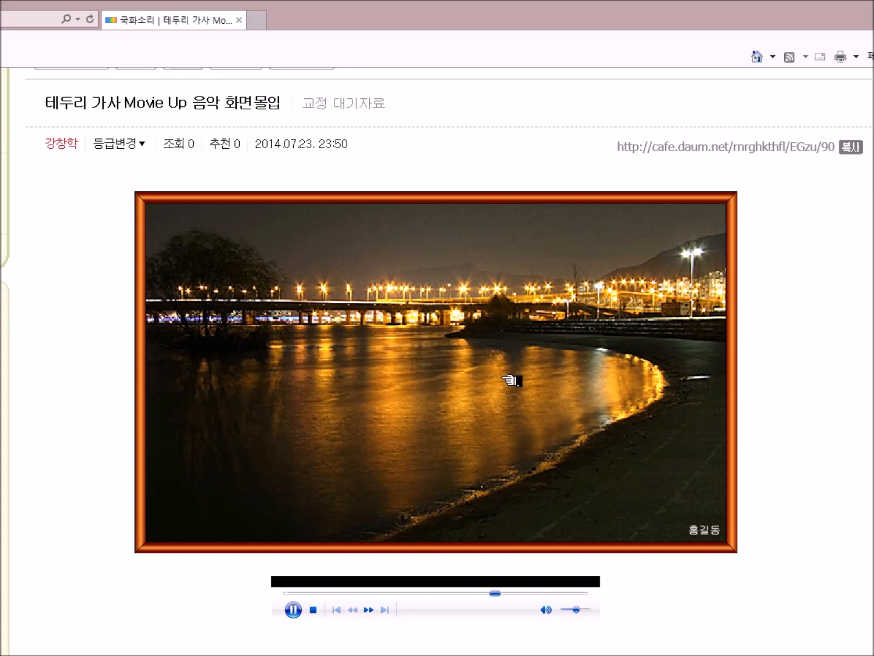
In the browser, open the Daum cafe post "테두리 가사 Movie Up 음악 화면몰입" for editing and show its HTML source
{"action": "scroll", "coordinate": [510, 380], "scroll_direction": "up", "scroll_amount": 3}
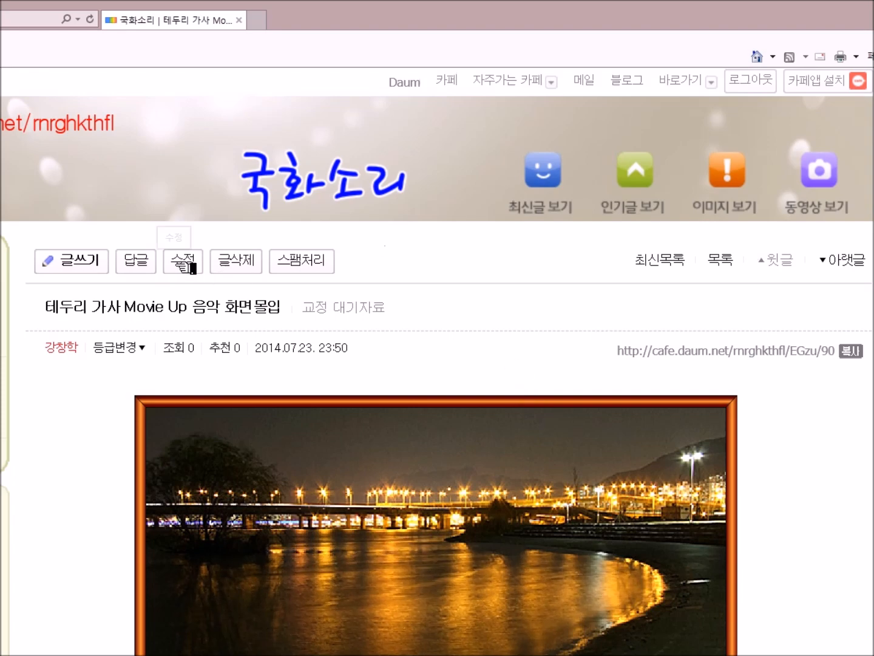
{"action": "left_click", "coordinate": [188, 264]}
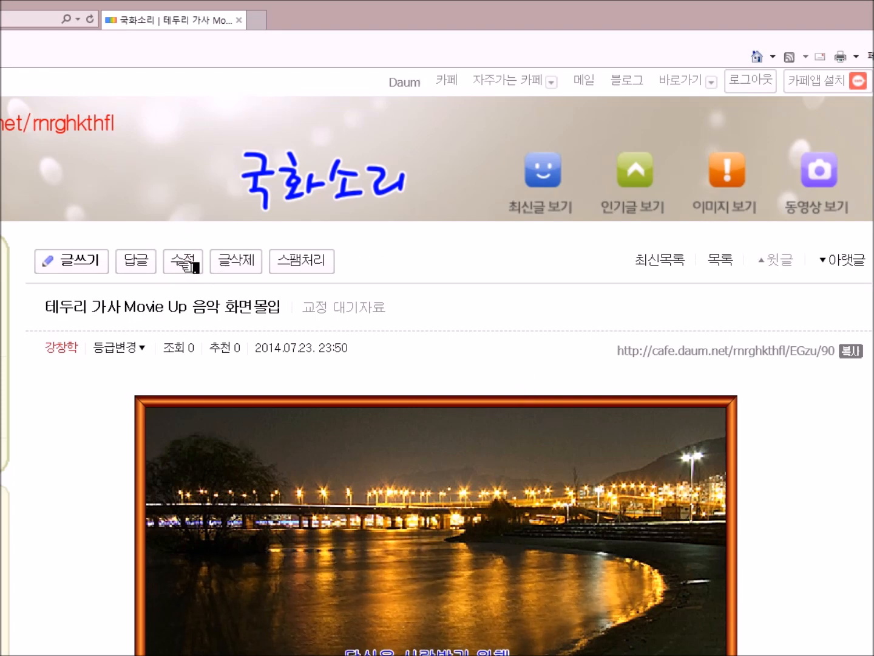
{"action": "scroll", "coordinate": [806, 406], "scroll_direction": "down", "scroll_amount": 2}
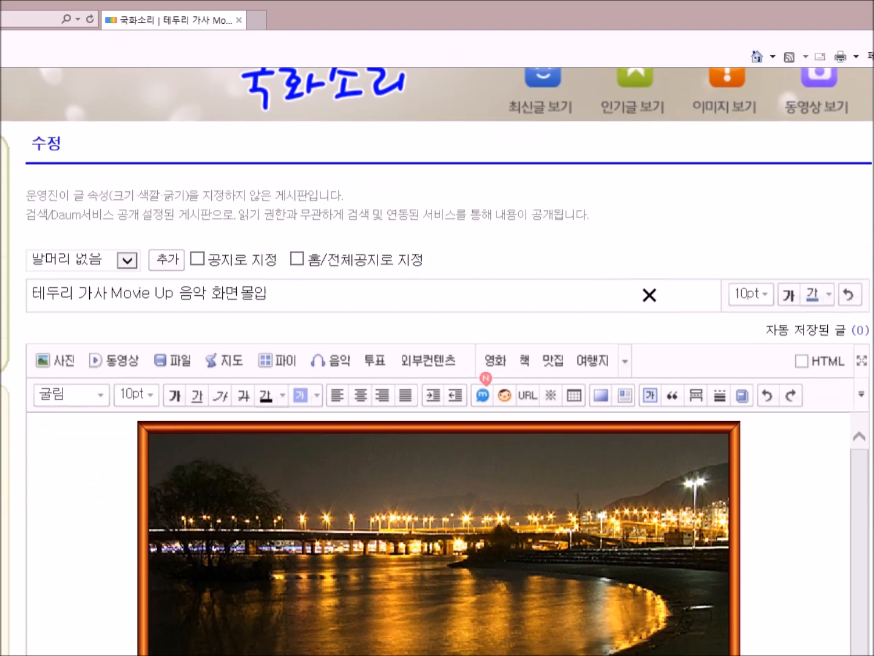
{"action": "scroll", "coordinate": [763, 168], "scroll_direction": "down", "scroll_amount": 4}
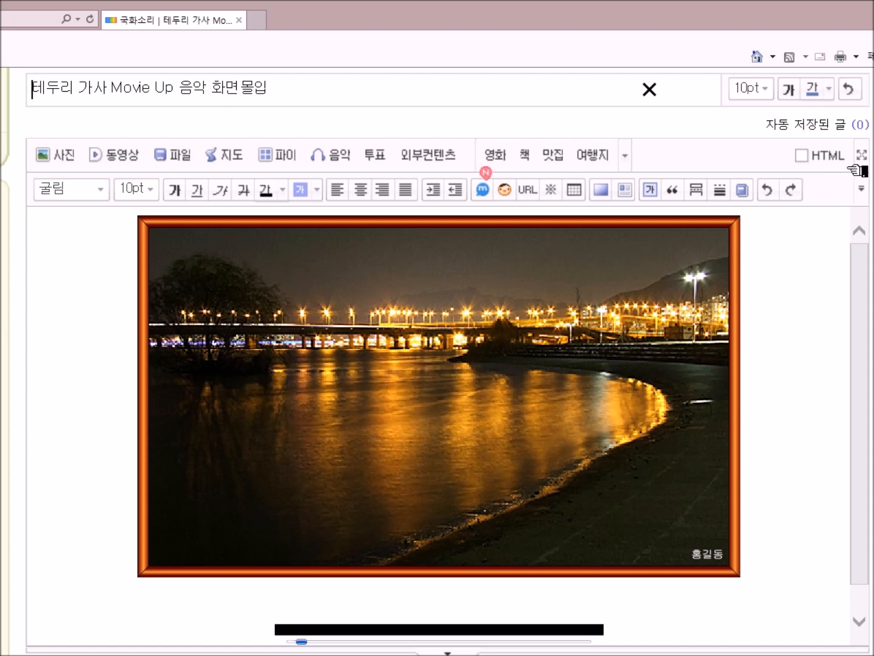
{"action": "left_click", "coordinate": [813, 157]}
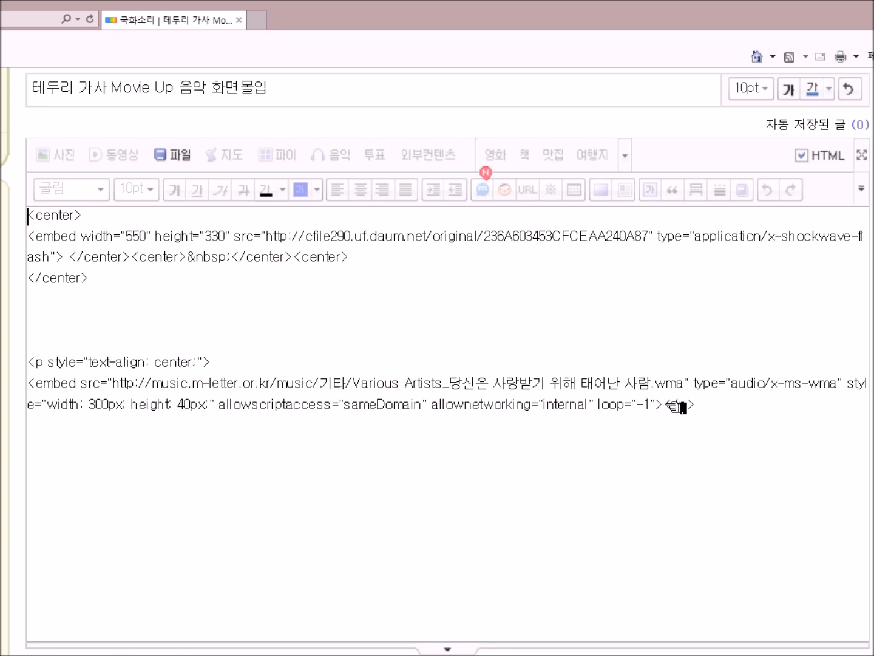
Put the closing </p> on its own line and cut the music embed tag out of the centred paragraph
{"action": "key", "text": "Return"}
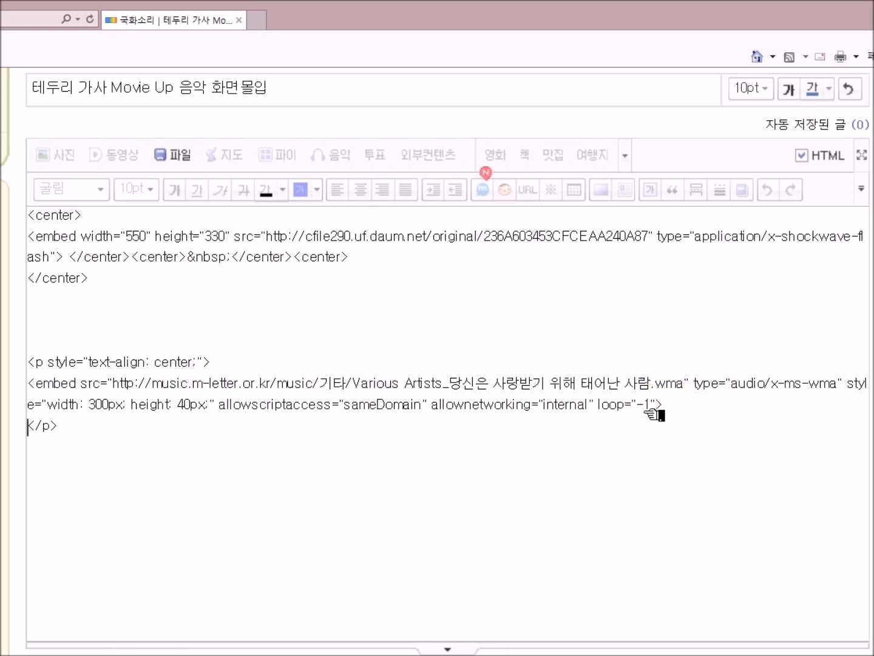
{"action": "left_click_drag", "start_coordinate": [661, 406], "coordinate": [64, 394]}
{"action": "left_click_drag", "start_coordinate": [24, 393], "coordinate": [80, 385]}
{"action": "right_click", "coordinate": [79, 385]}
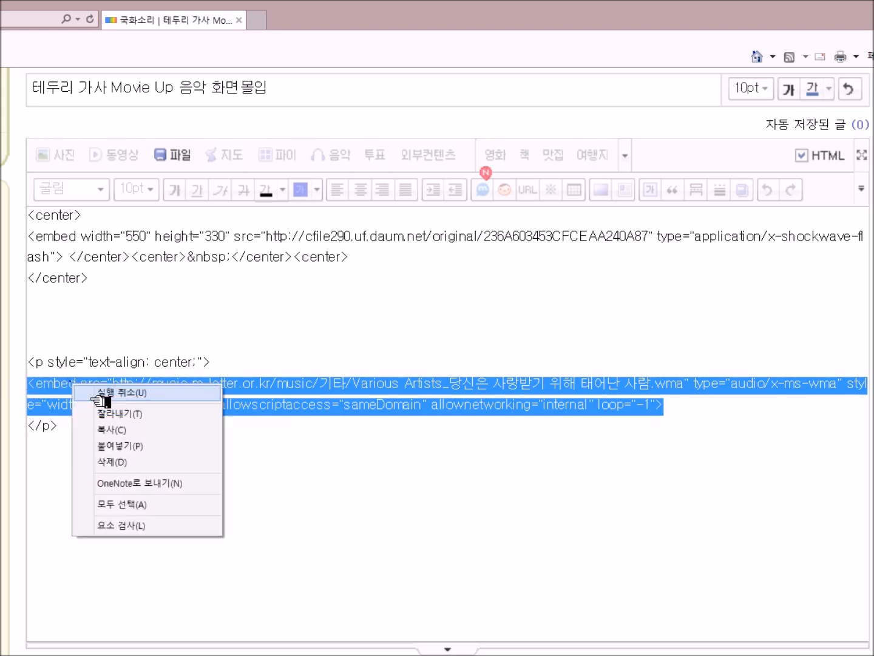
{"action": "left_click", "coordinate": [121, 414]}
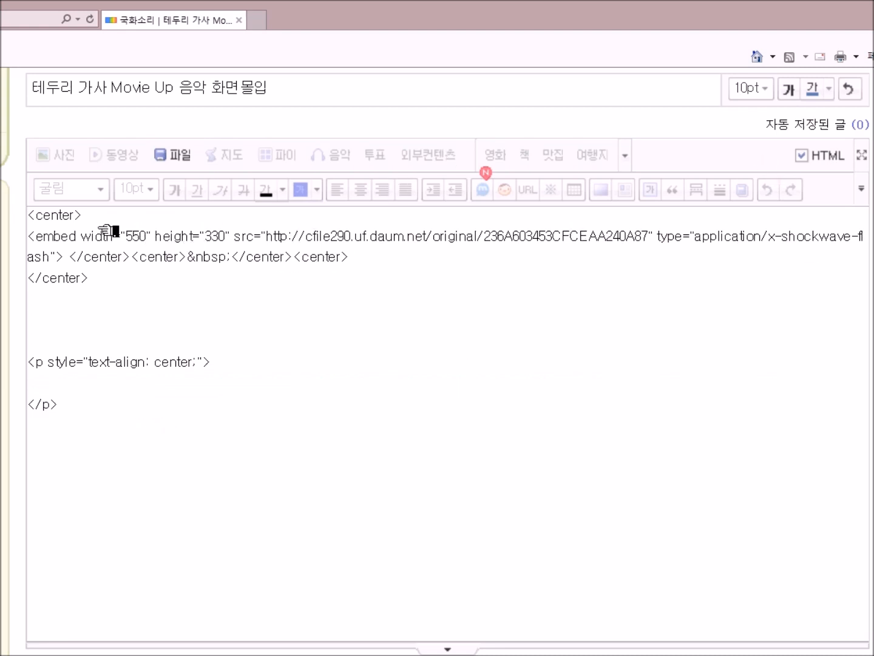
Break the line after the Flash embed tag and paste the music embed tag directly behind it
{"action": "left_click", "coordinate": [65, 256]}
{"action": "key", "text": "Return"}
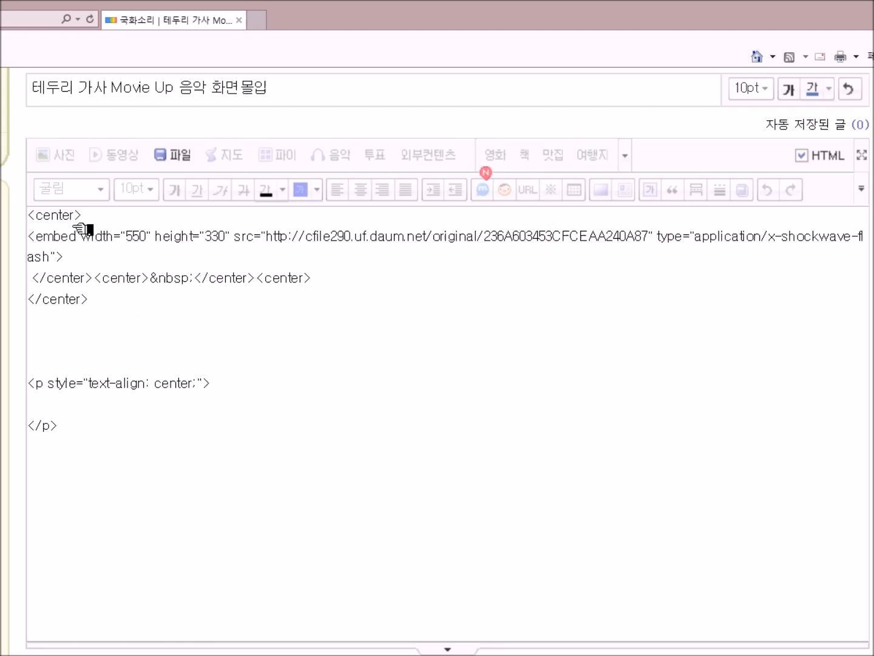
{"action": "left_click", "coordinate": [67, 255]}
{"action": "right_click", "coordinate": [68, 255]}
{"action": "left_click", "coordinate": [113, 313]}
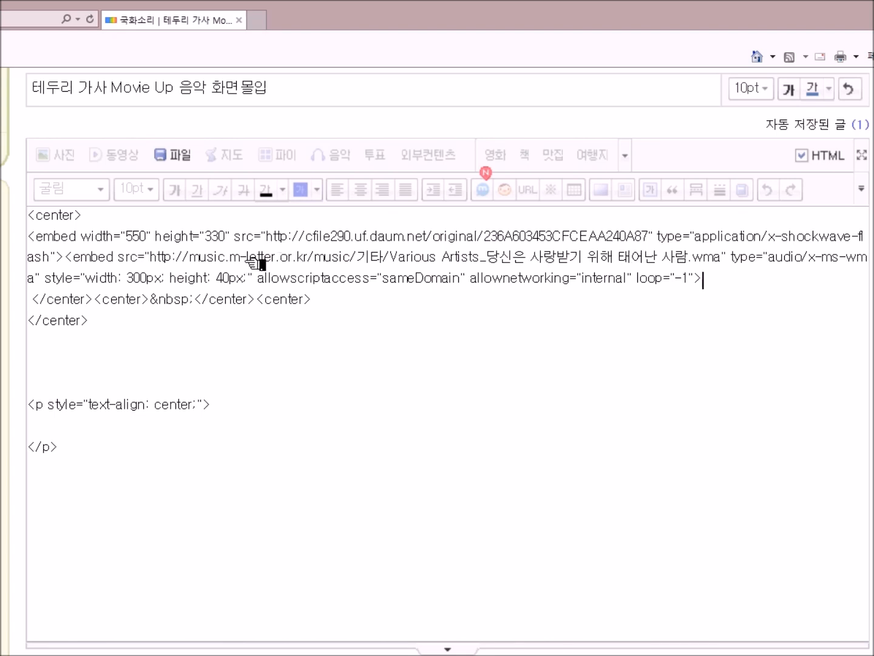
Set the music embed's width and height to 0px so the player is hidden
{"action": "left_click", "coordinate": [140, 279]}
{"action": "key", "text": "BackSpace"}
{"action": "key", "text": "BackSpace"}
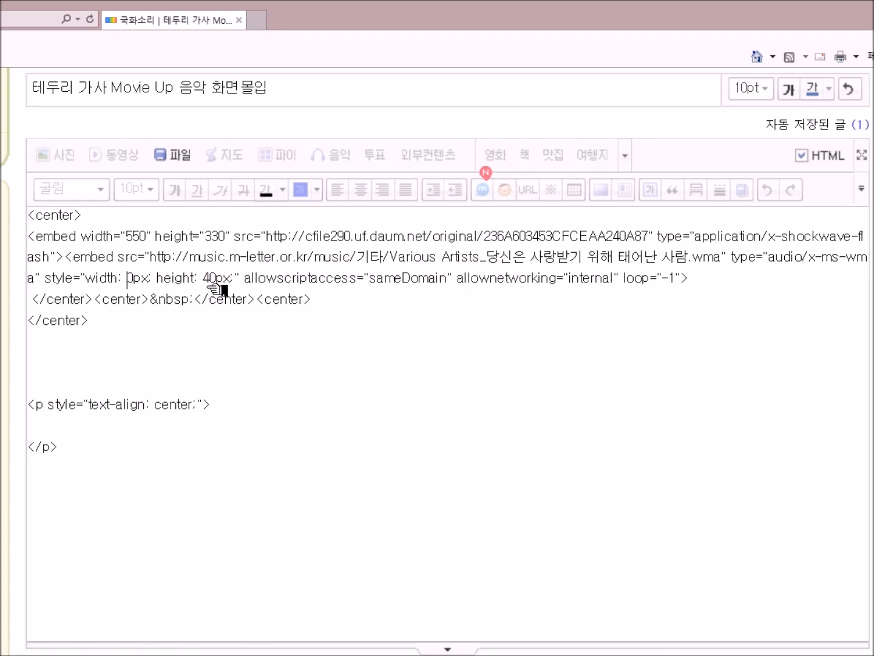
{"action": "left_click", "coordinate": [209, 279]}
{"action": "key", "text": "BackSpace"}
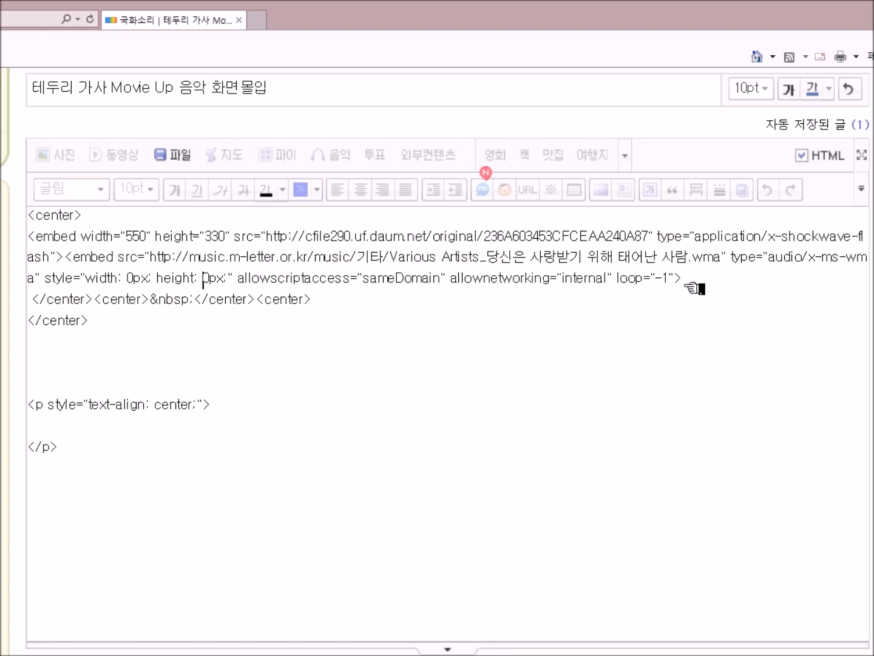
Switch the post back from HTML source to the visual editor and submit the edit
{"action": "left_click", "coordinate": [803, 156]}
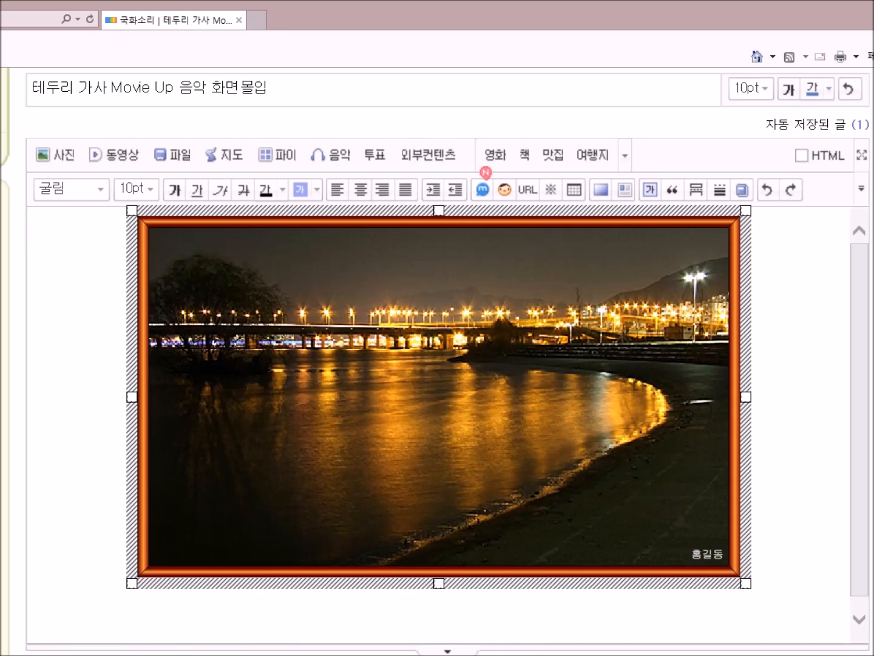
{"action": "scroll", "coordinate": [853, 260], "scroll_direction": "down", "scroll_amount": 7}
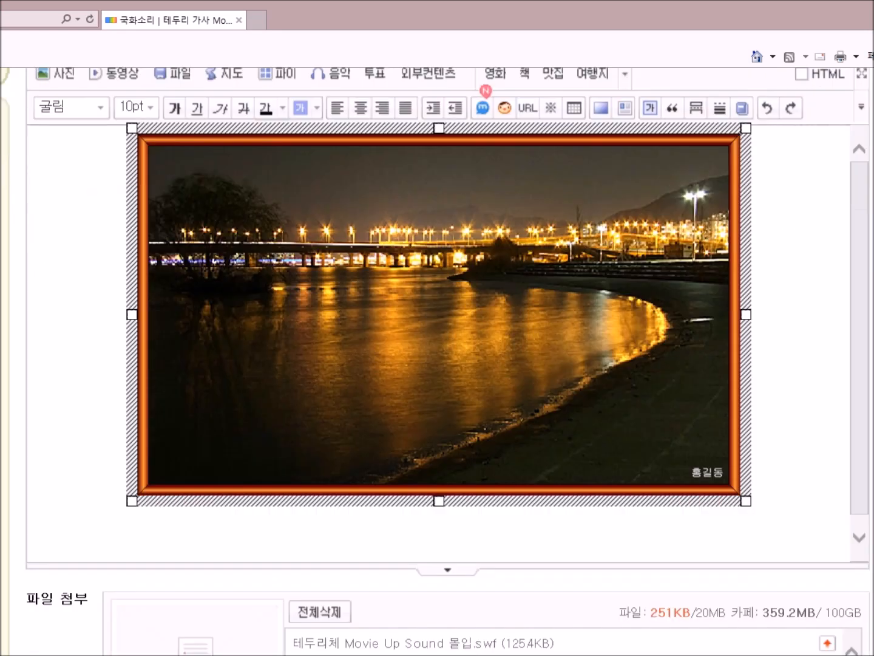
{"action": "scroll", "coordinate": [790, 240], "scroll_direction": "down", "scroll_amount": 6}
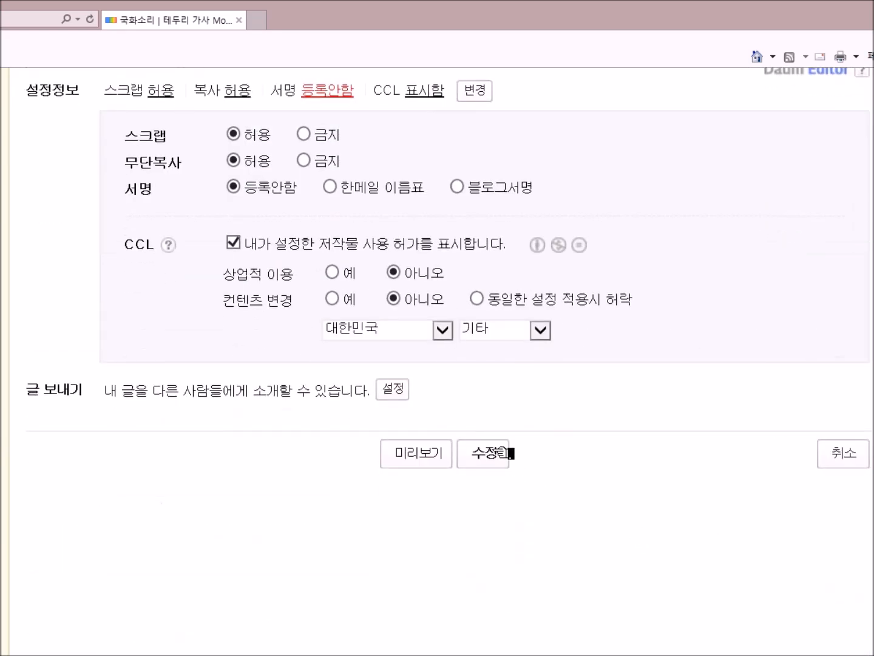
{"action": "left_click", "coordinate": [504, 453]}
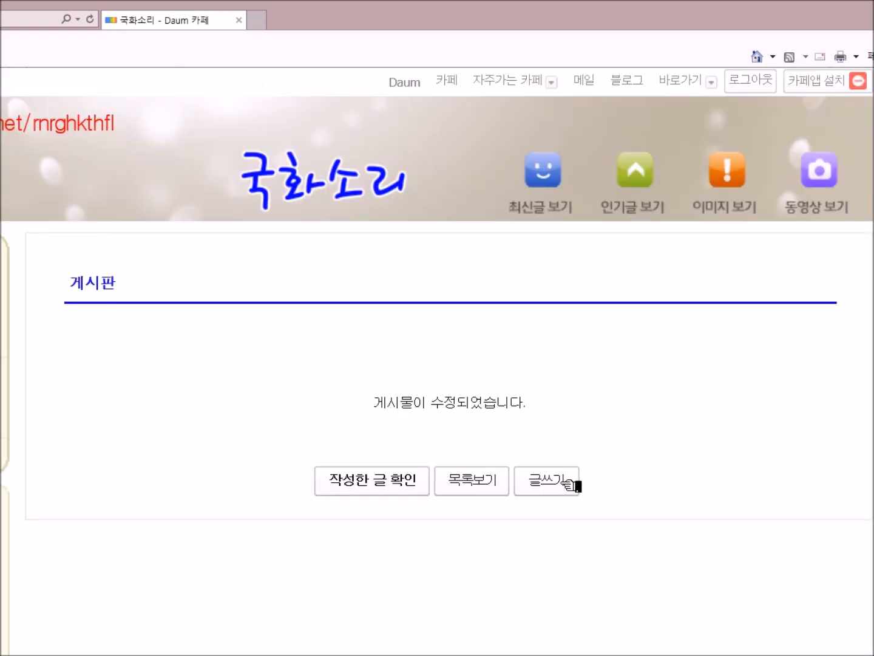
Open the edited post and check the framed movie and the area below it
{"action": "left_click", "coordinate": [396, 483]}
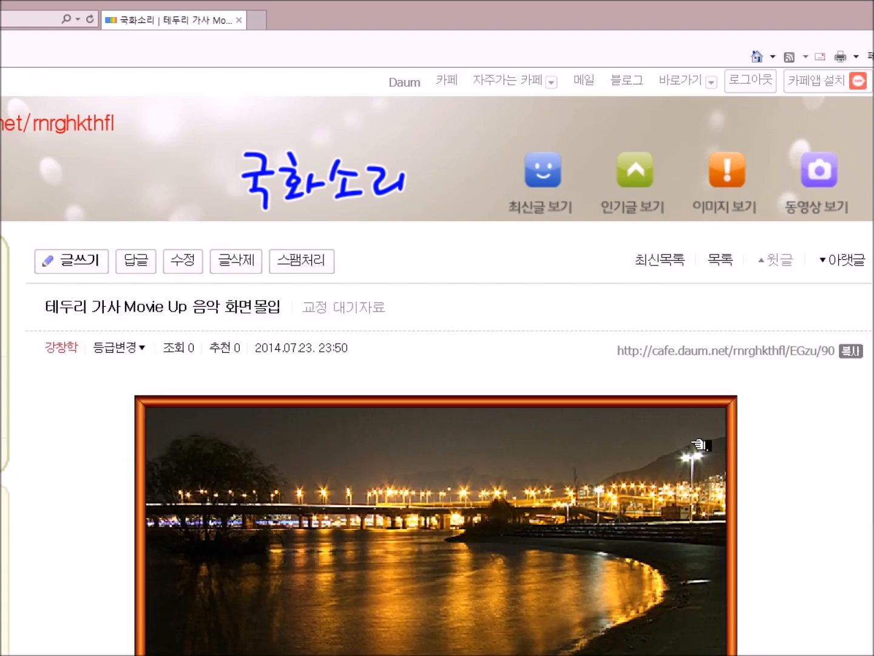
{"action": "scroll", "coordinate": [607, 364], "scroll_direction": "down", "scroll_amount": 5}
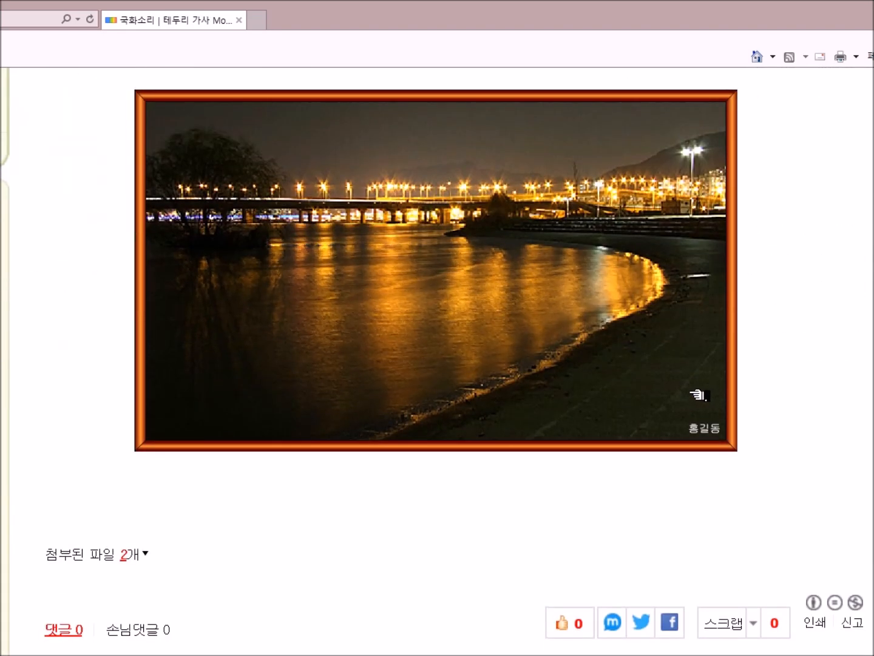
{"action": "scroll", "coordinate": [699, 394], "scroll_direction": "up", "scroll_amount": 2}
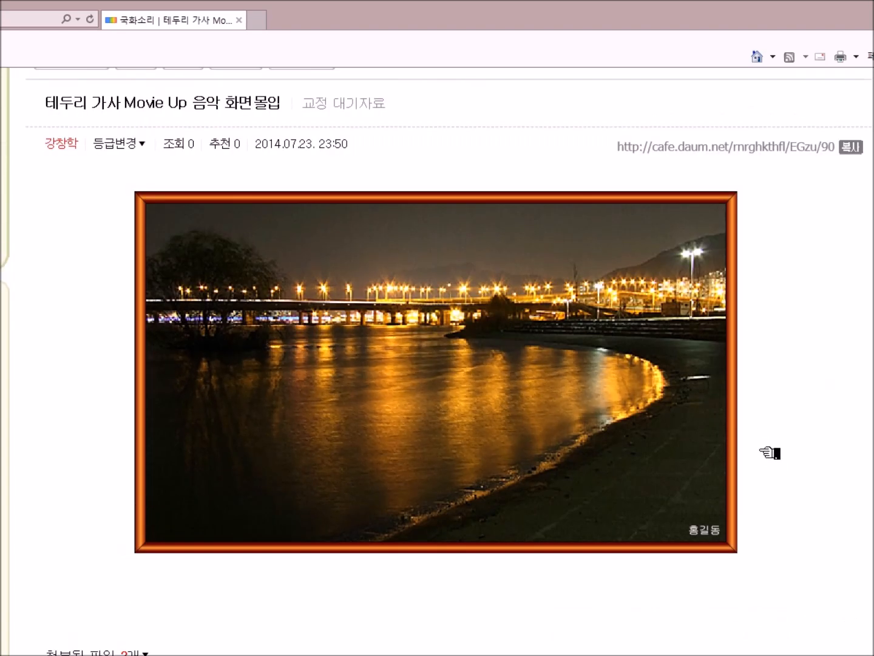